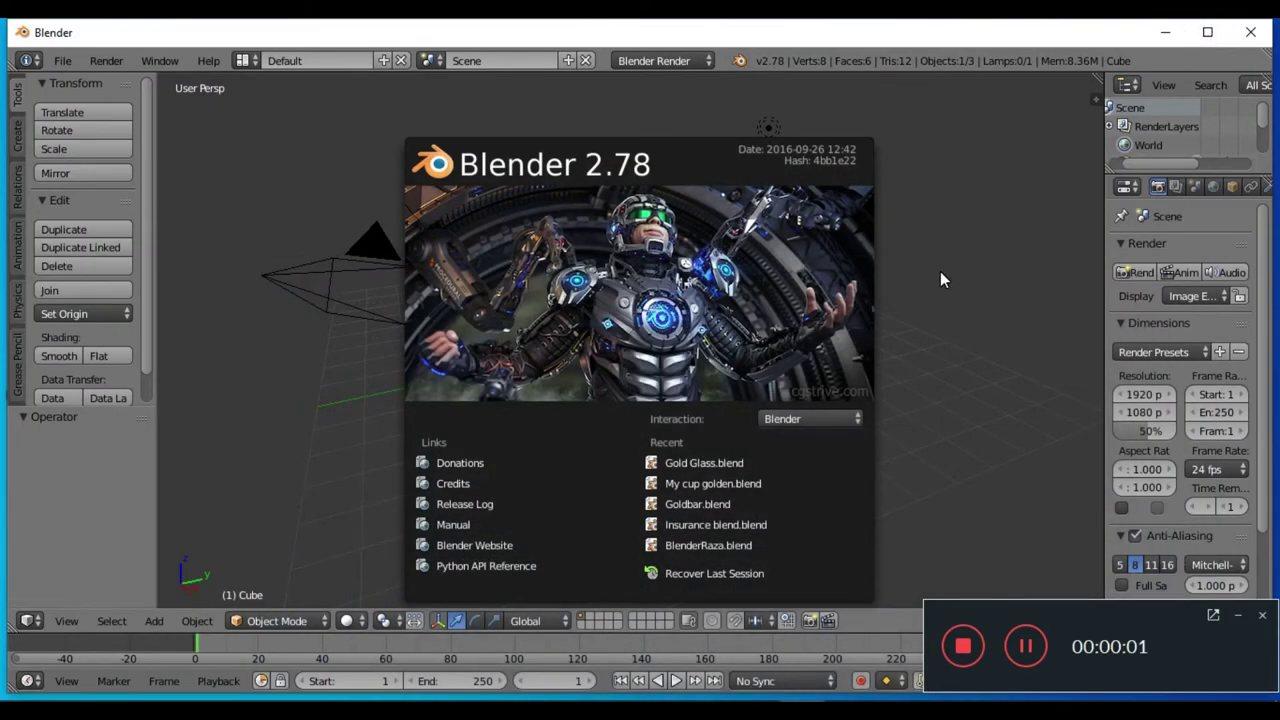
- Close the Blender 2.78 splash screen to reveal the default cube, camera and lamp
{"action": "left_click", "coordinate": [1239, 616]}
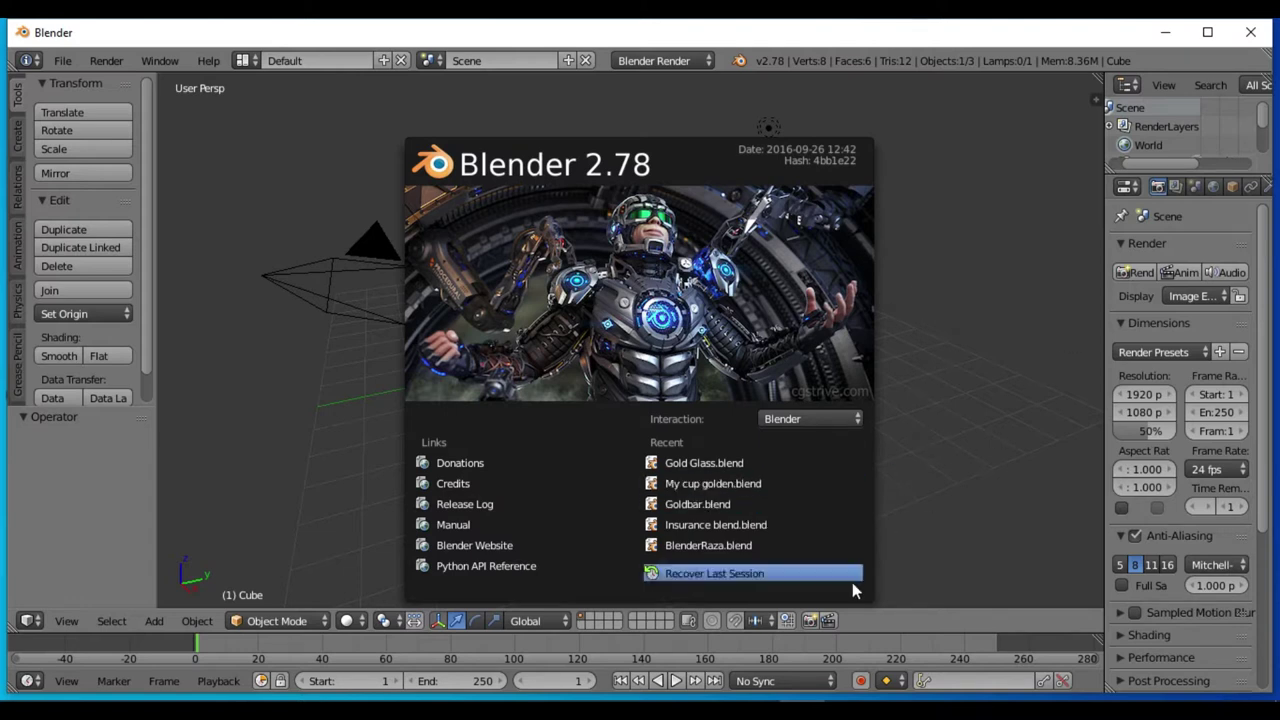
{"action": "left_click", "coordinate": [1003, 446]}
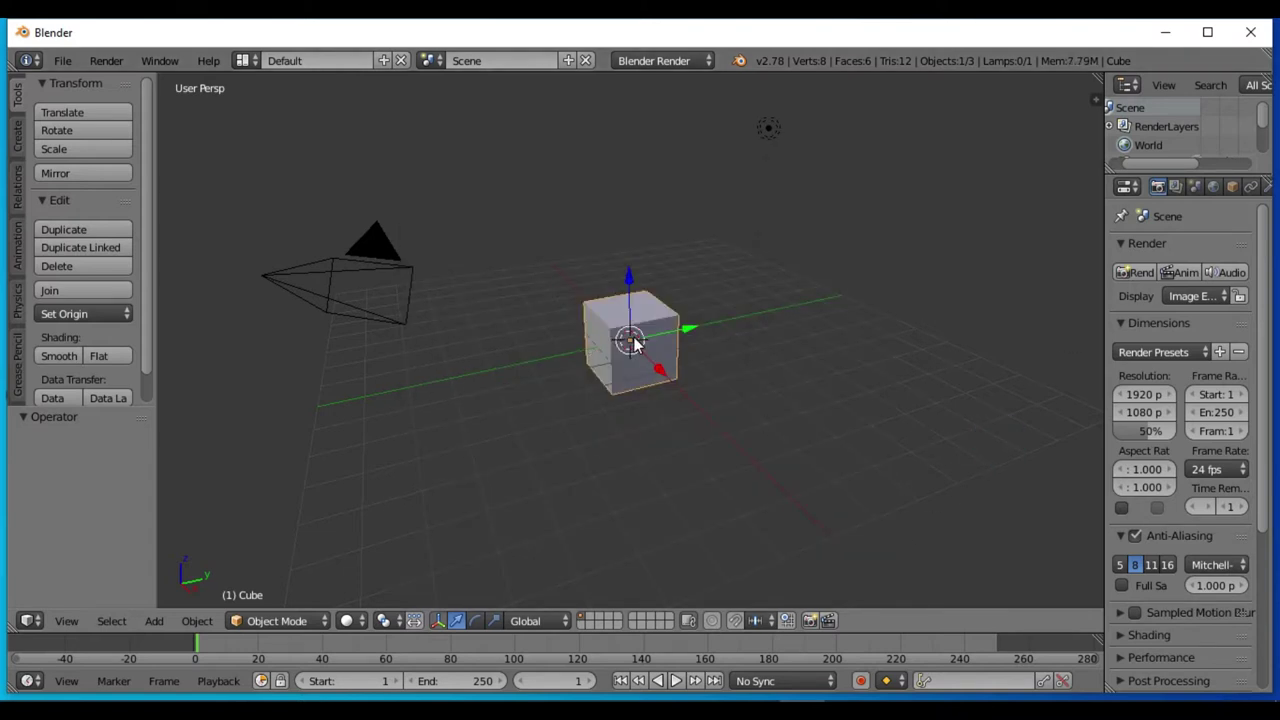
- Delete the default cube, add a Text object at the origin, and dismiss the CCleaner notification
{"action": "key", "text": "x"}
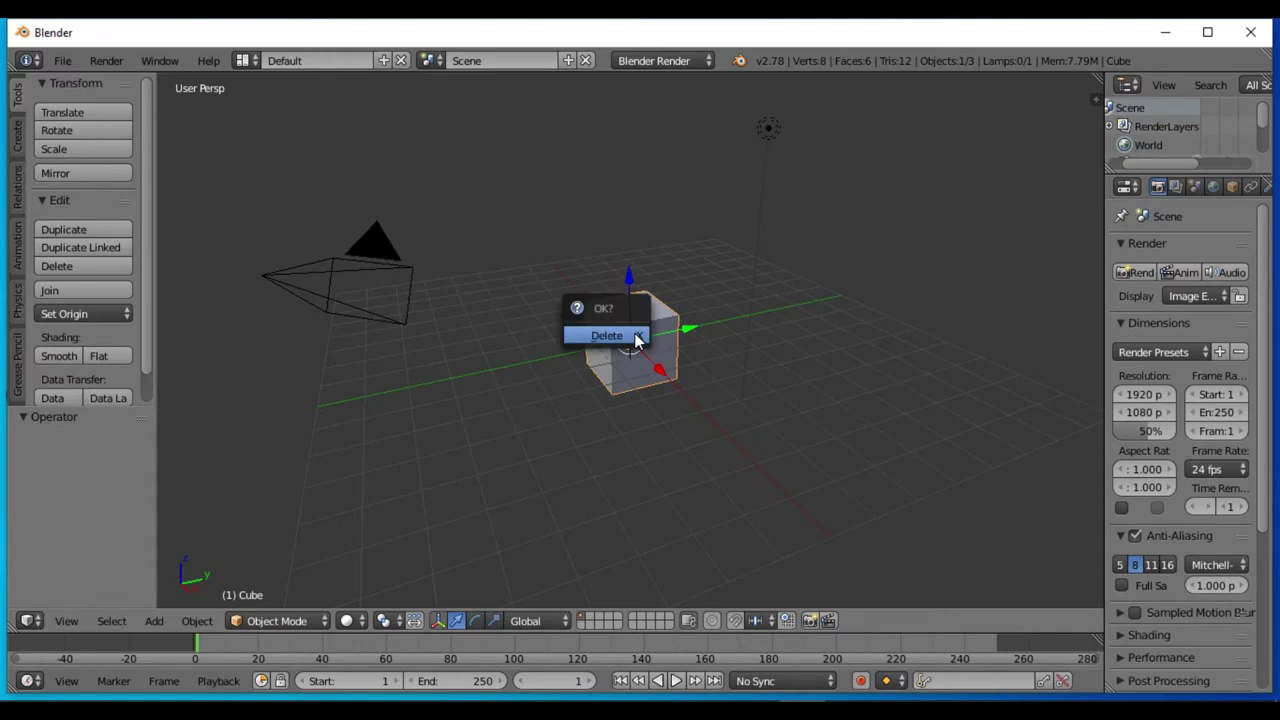
{"action": "left_click", "coordinate": [636, 341]}
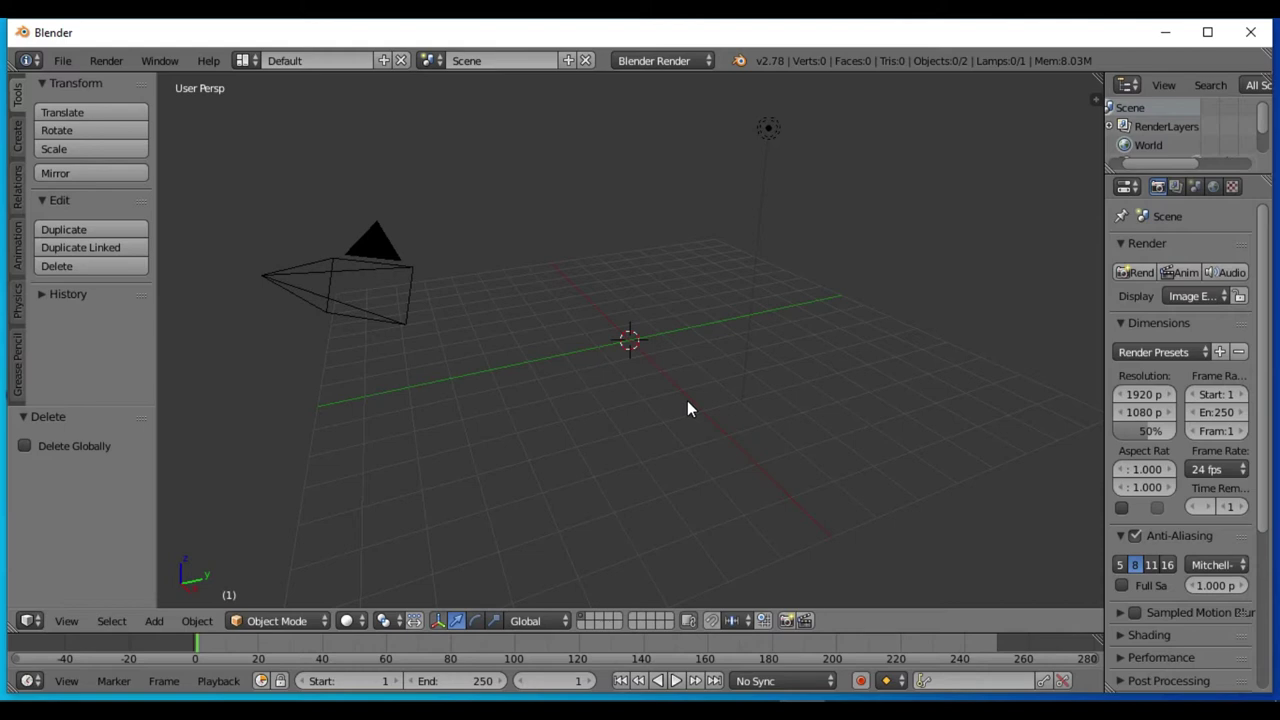
{"action": "key", "text": "shift+a"}
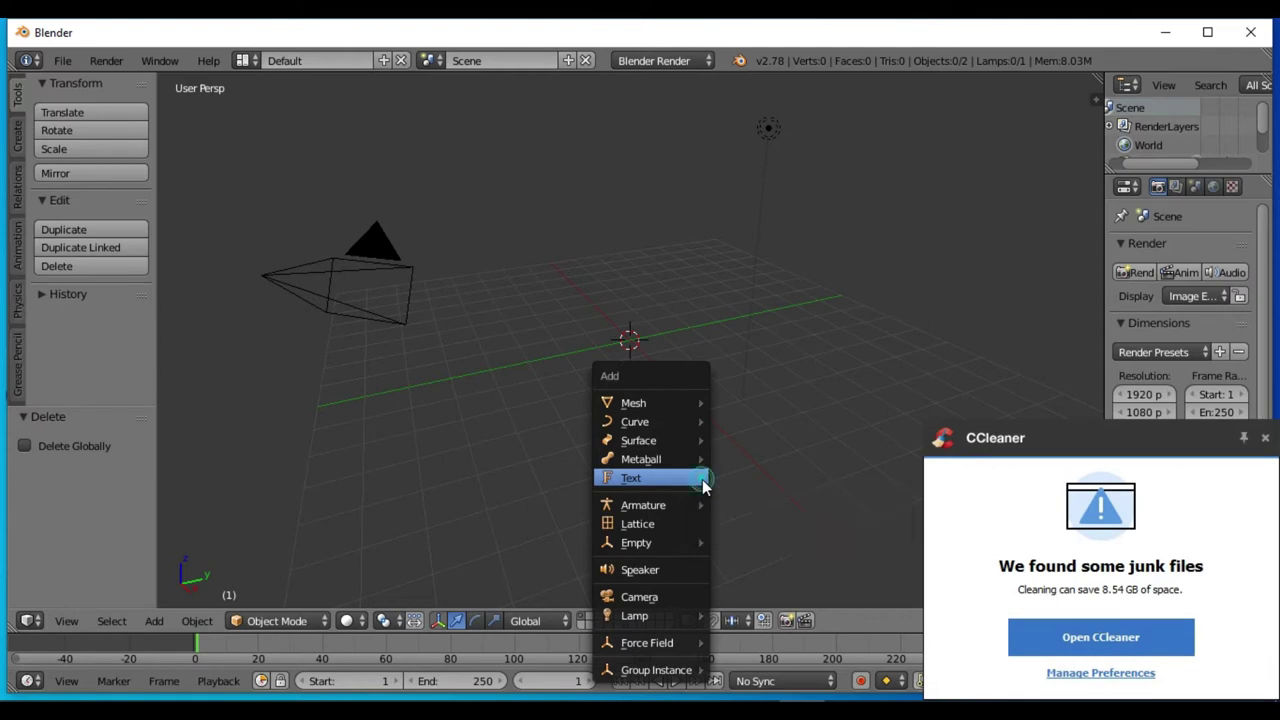
{"action": "left_click", "coordinate": [702, 479]}
{"action": "left_click", "coordinate": [1265, 440]}
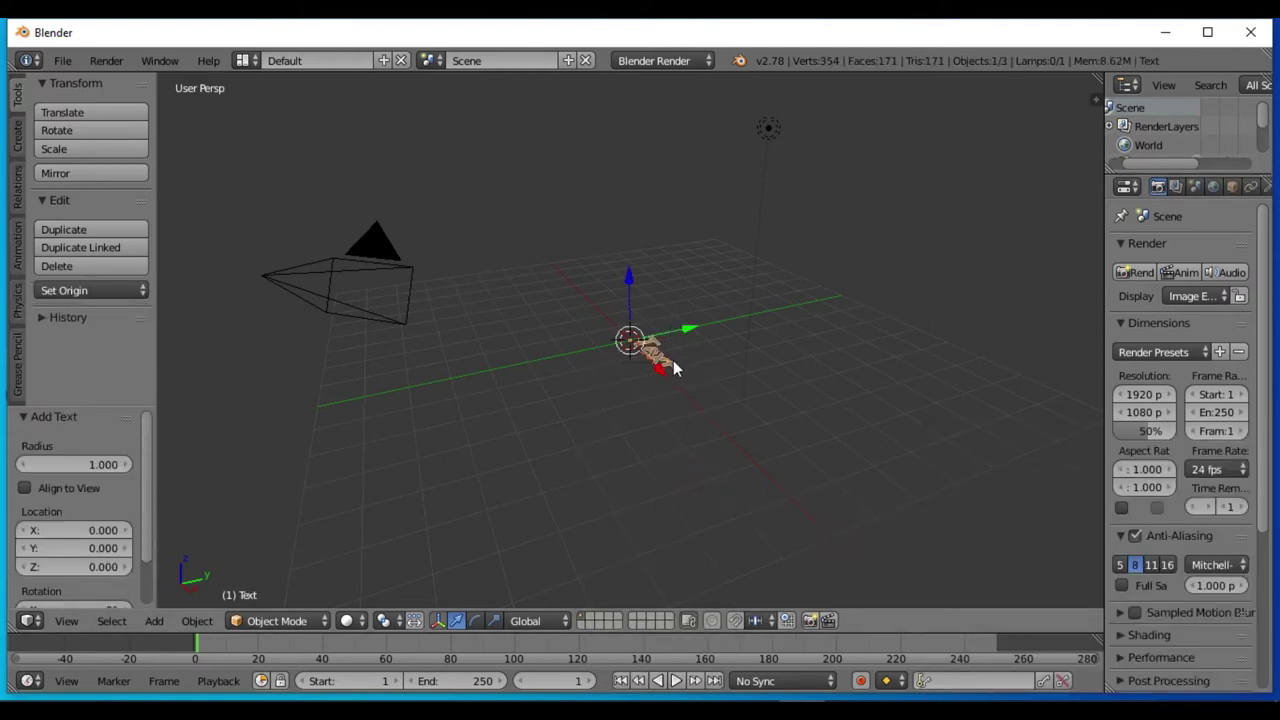
- Stand the text upright around X and turn it 7.73° around Z with the rotate manipulator
{"action": "left_click", "coordinate": [475, 621]}
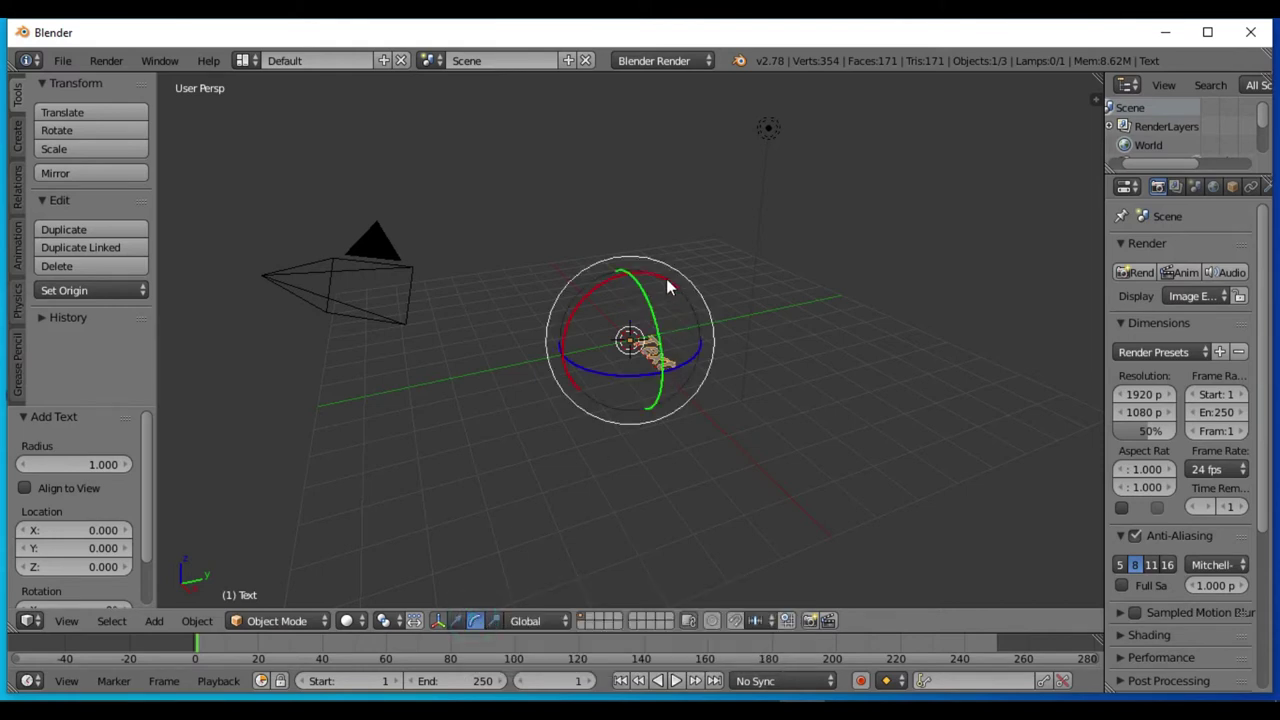
{"action": "mouse_move", "coordinate": [664, 284]}
{"action": "left_mouse_down"}
{"action": "mouse_move", "coordinate": [628, 317]}
{"action": "mouse_move", "coordinate": [626, 338]}
{"action": "left_mouse_up"}
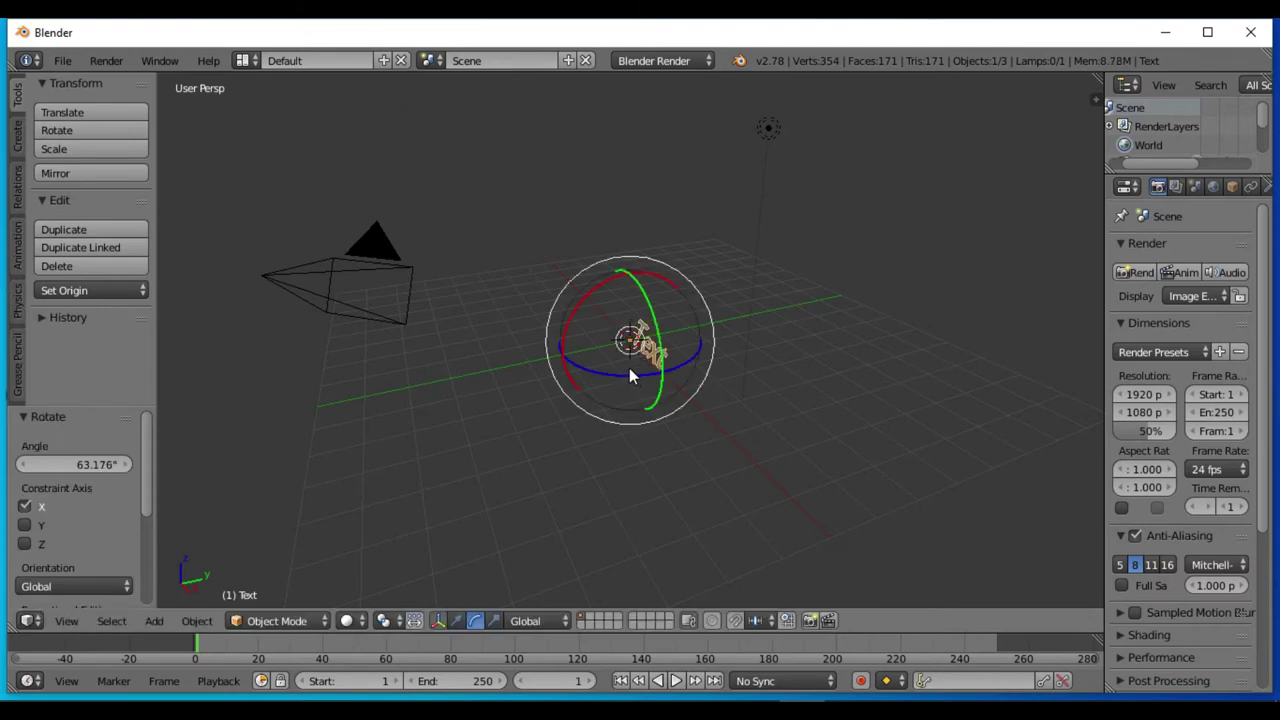
{"action": "left_click_drag", "start_coordinate": [630, 373], "coordinate": [690, 384]}
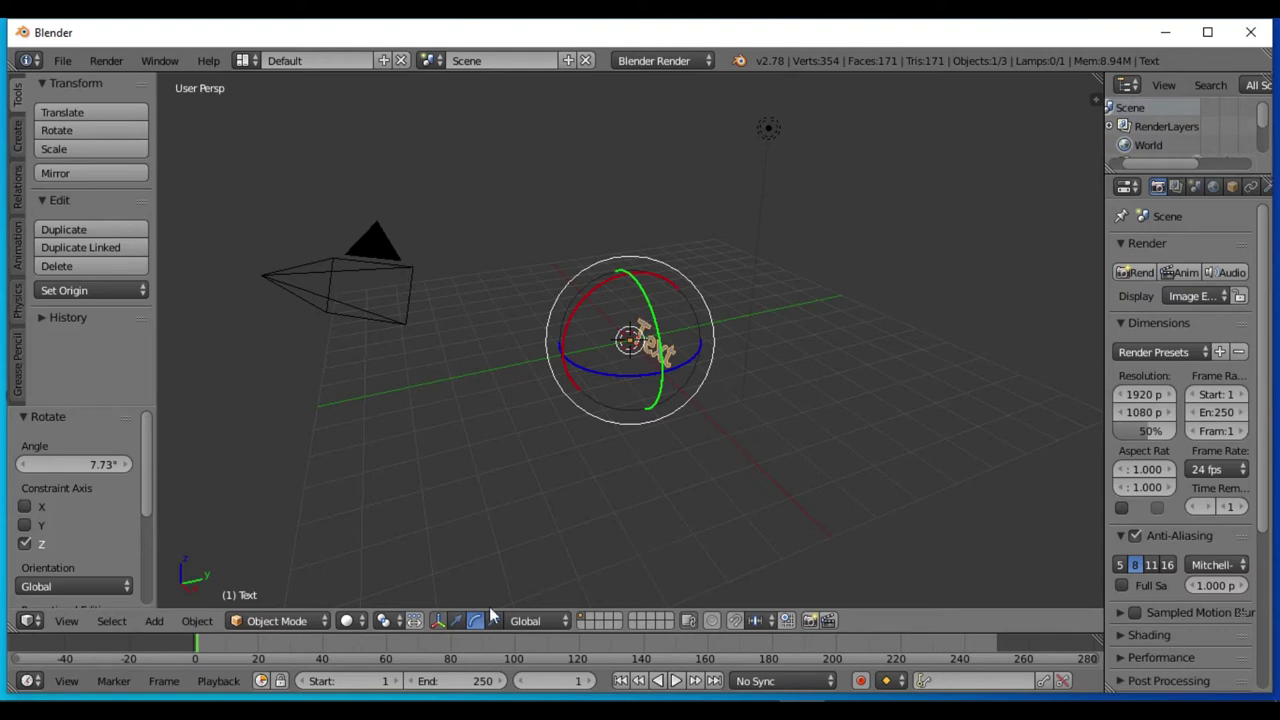
{"action": "left_click", "coordinate": [444, 619]}
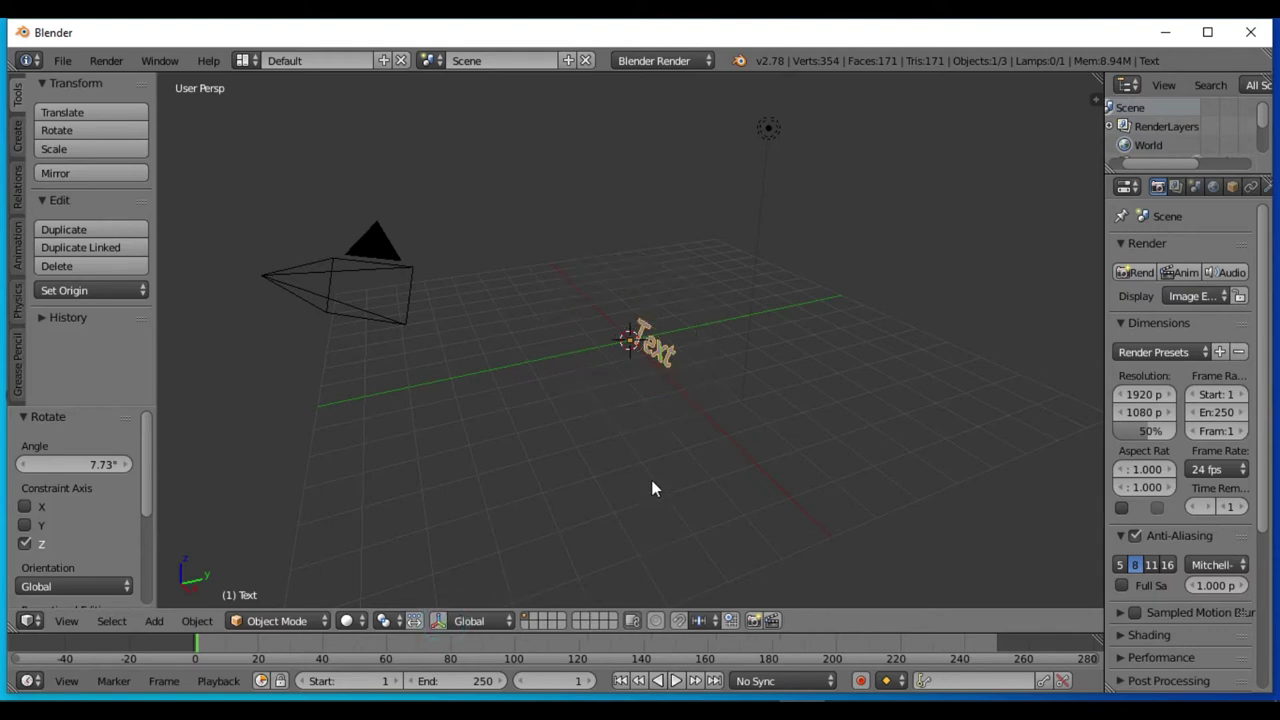
- Check the framing through the camera view, then enter text edit mode
{"action": "mouse_move", "coordinate": [651, 480]}
{"action": "middle_mouse_down"}
{"action": "mouse_move", "coordinate": [761, 477]}
{"action": "mouse_move", "coordinate": [697, 486]}
{"action": "middle_mouse_up"}
{"action": "key", "text": "KP_0"}
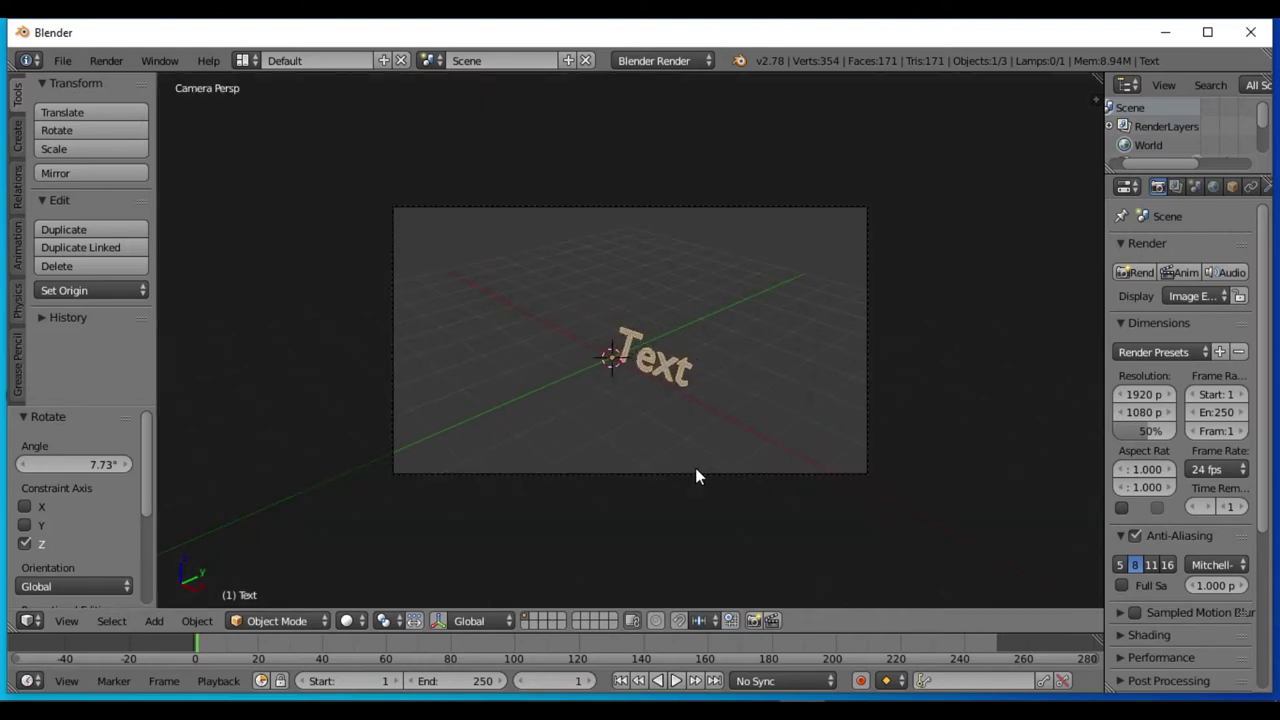
{"action": "key", "text": "KP_0"}
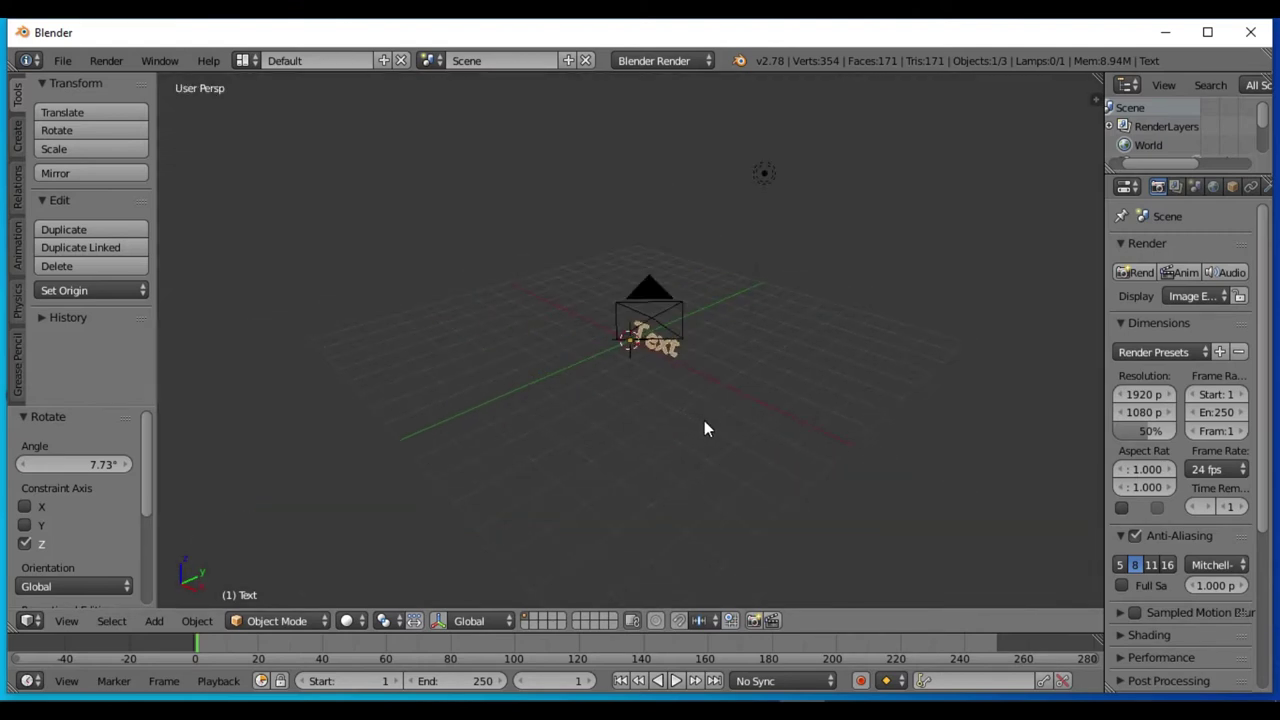
{"action": "key", "text": "Tab"}
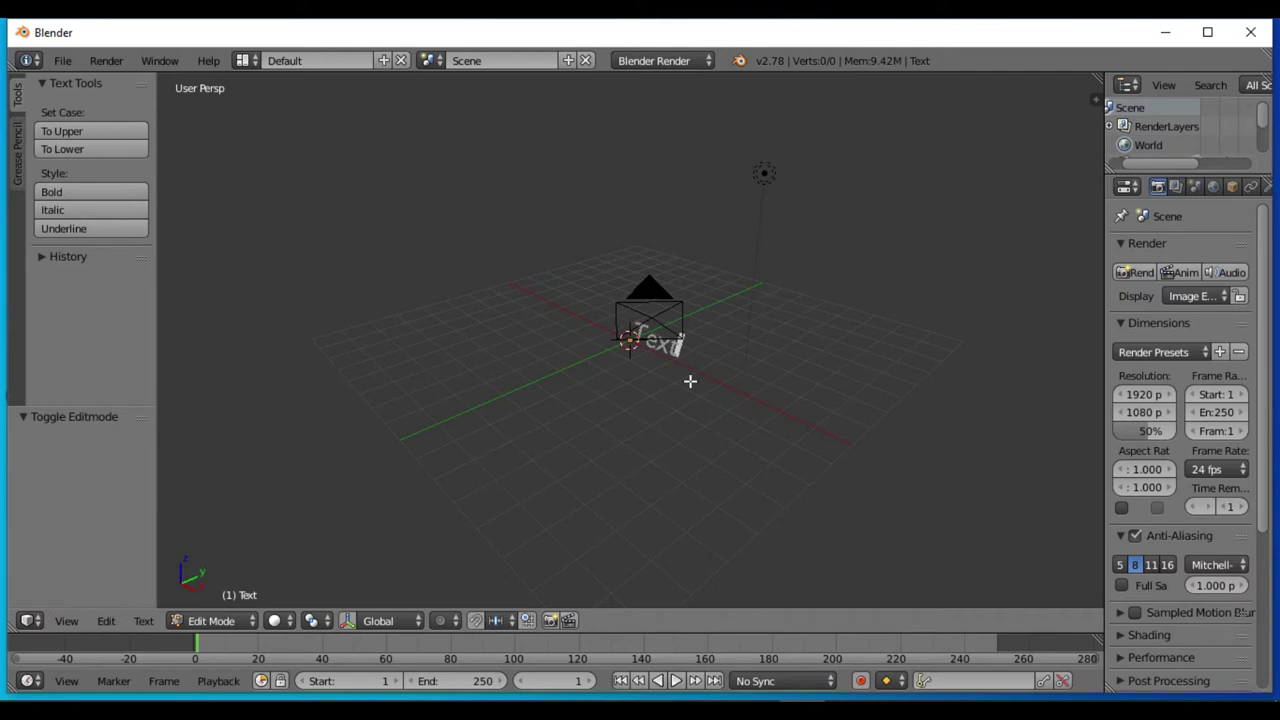
- Replace the placeholder 'Text' with 'Sojib Vlogs' and return to Object Mode
{"action": "key", "text": "BackSpace"}
{"action": "key", "text": "BackSpace"}
{"action": "key", "text": "BackSpace"}
{"action": "key", "text": "BackSpace"}
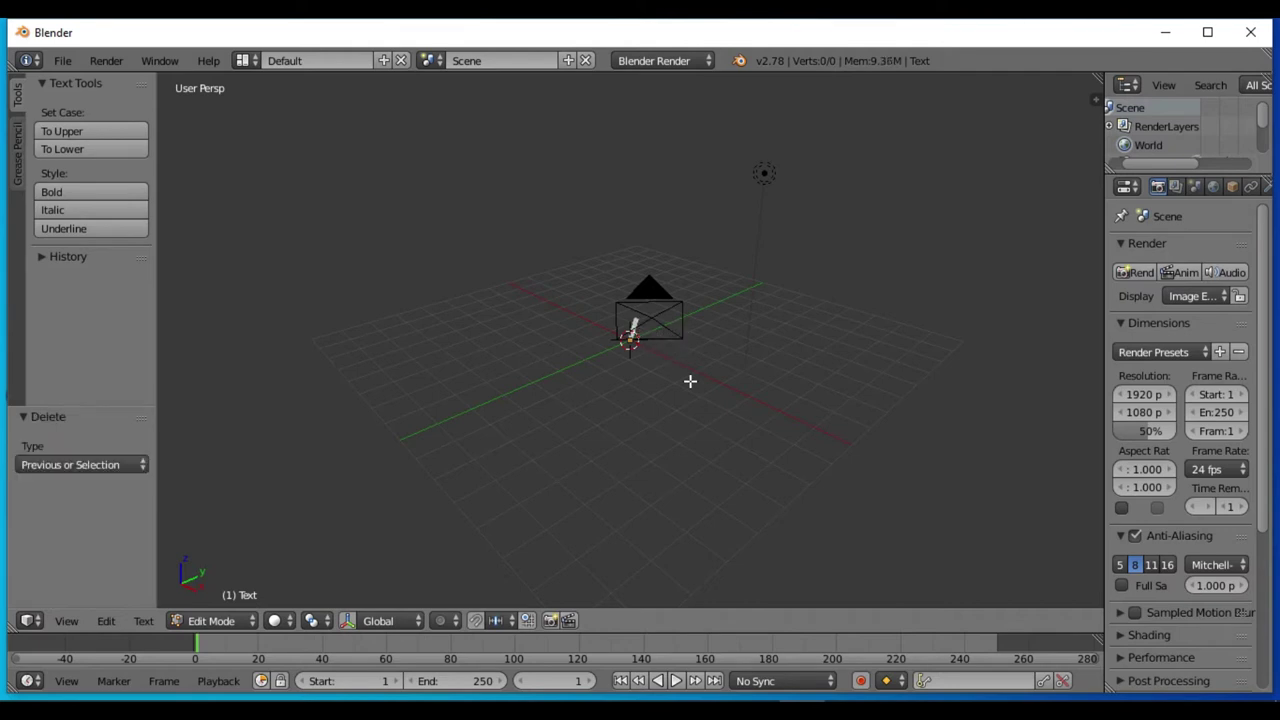
{"action": "type", "text": "o"}
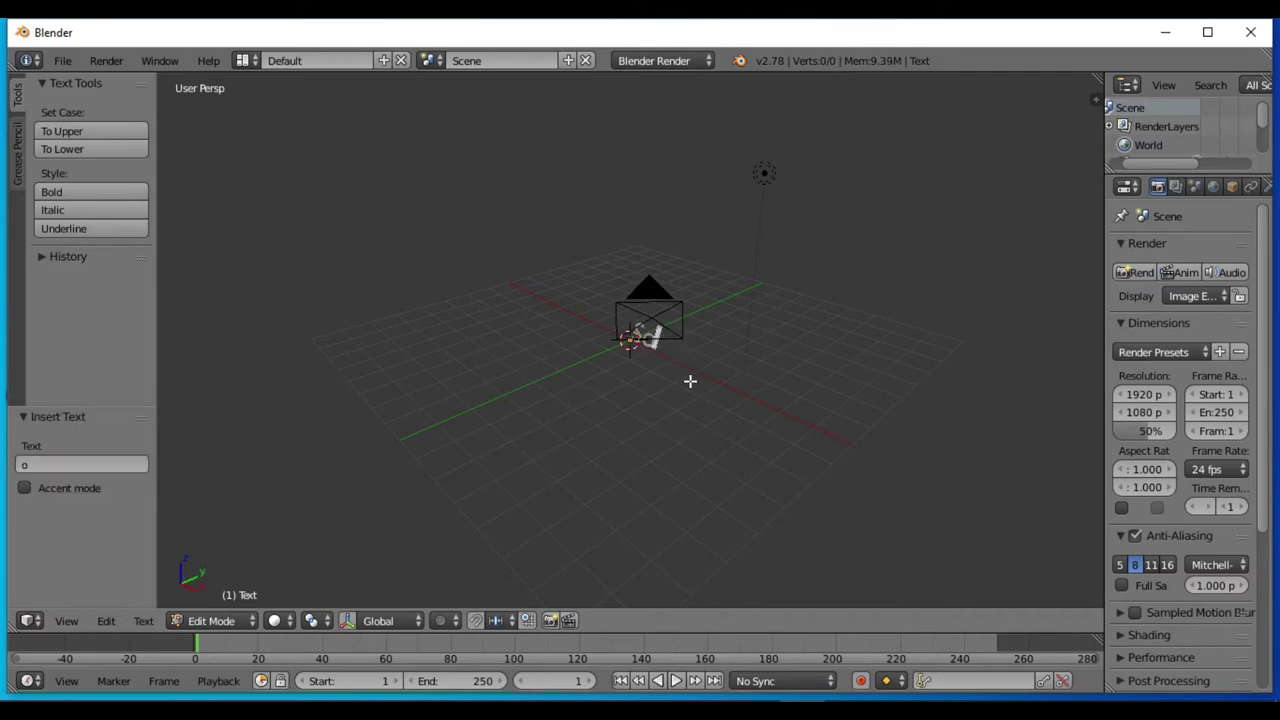
{"action": "type", "text": "il"}
{"action": "type", "text": "b"}
{"action": "type", "text": " Vid"}
{"action": "type", "text": "g"}
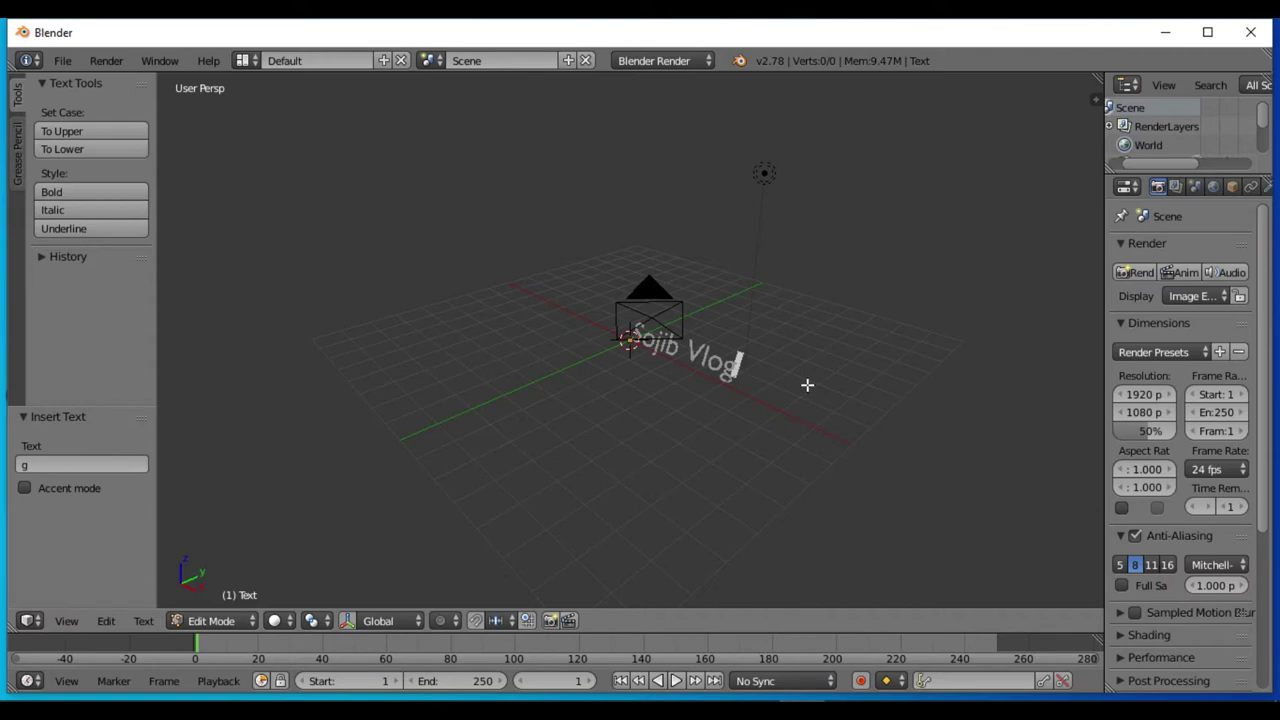
{"action": "type", "text": "s"}
{"action": "left_click", "coordinate": [697, 442]}
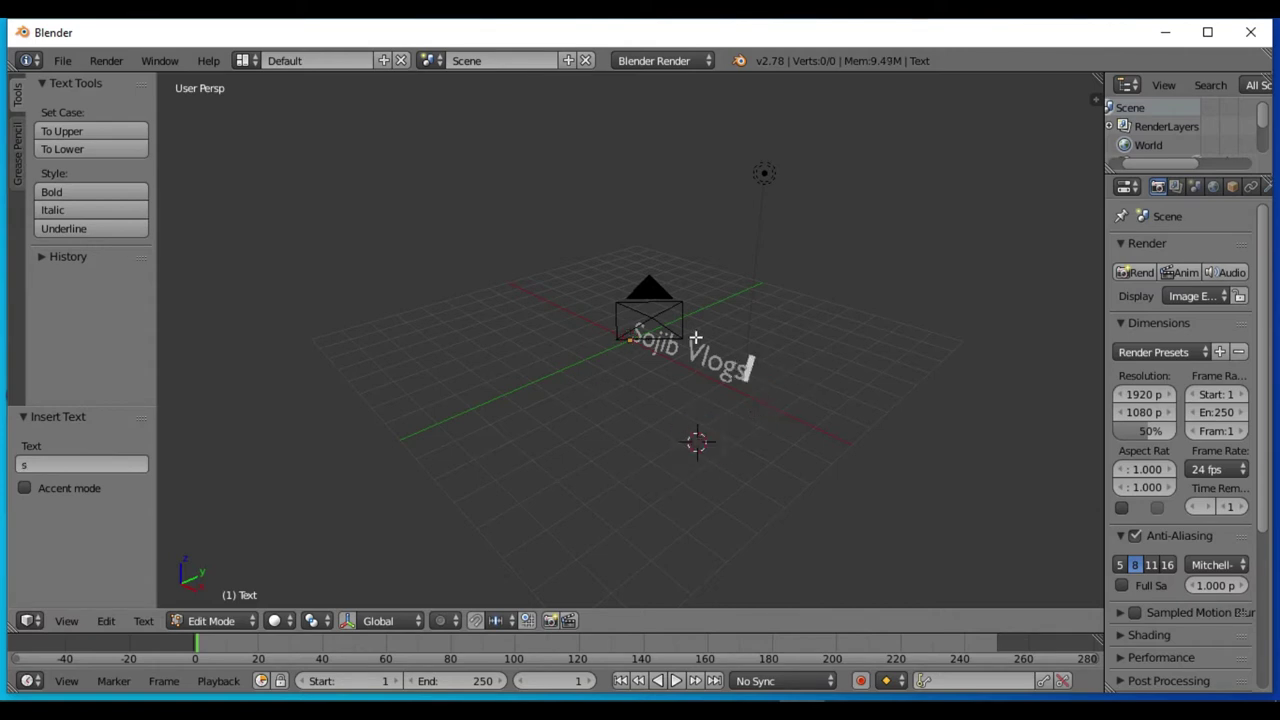
{"action": "left_click", "coordinate": [650, 346]}
{"action": "key", "text": "Tab"}
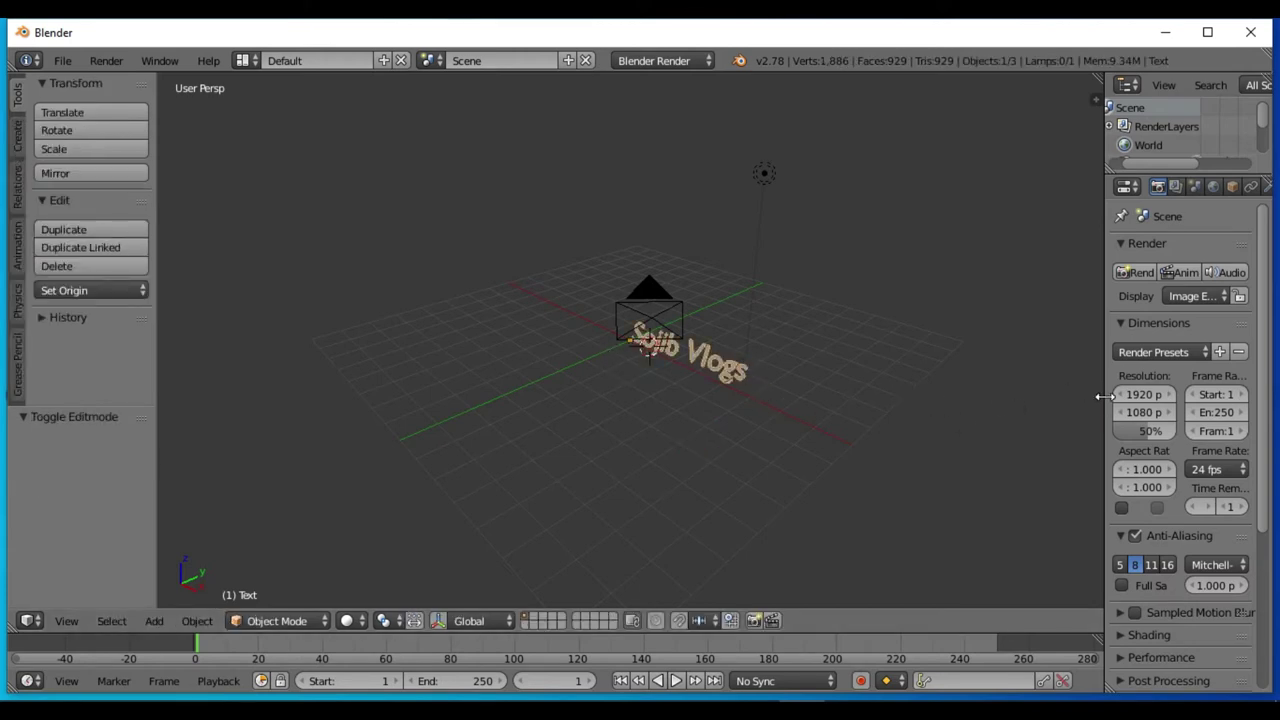
- Widen the Properties editor and show the text's Data tab with the Geometry panel expanded
{"action": "left_click_drag", "start_coordinate": [1102, 393], "coordinate": [926, 387]}
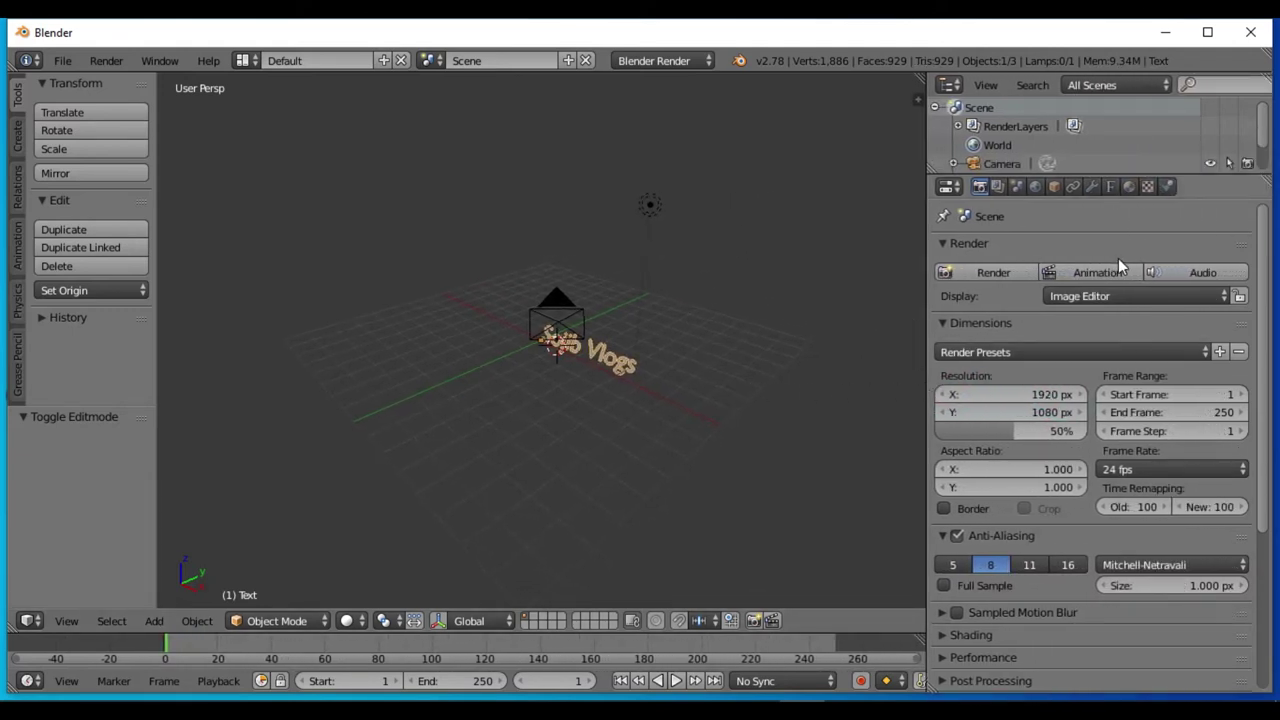
{"action": "left_click", "coordinate": [1111, 187]}
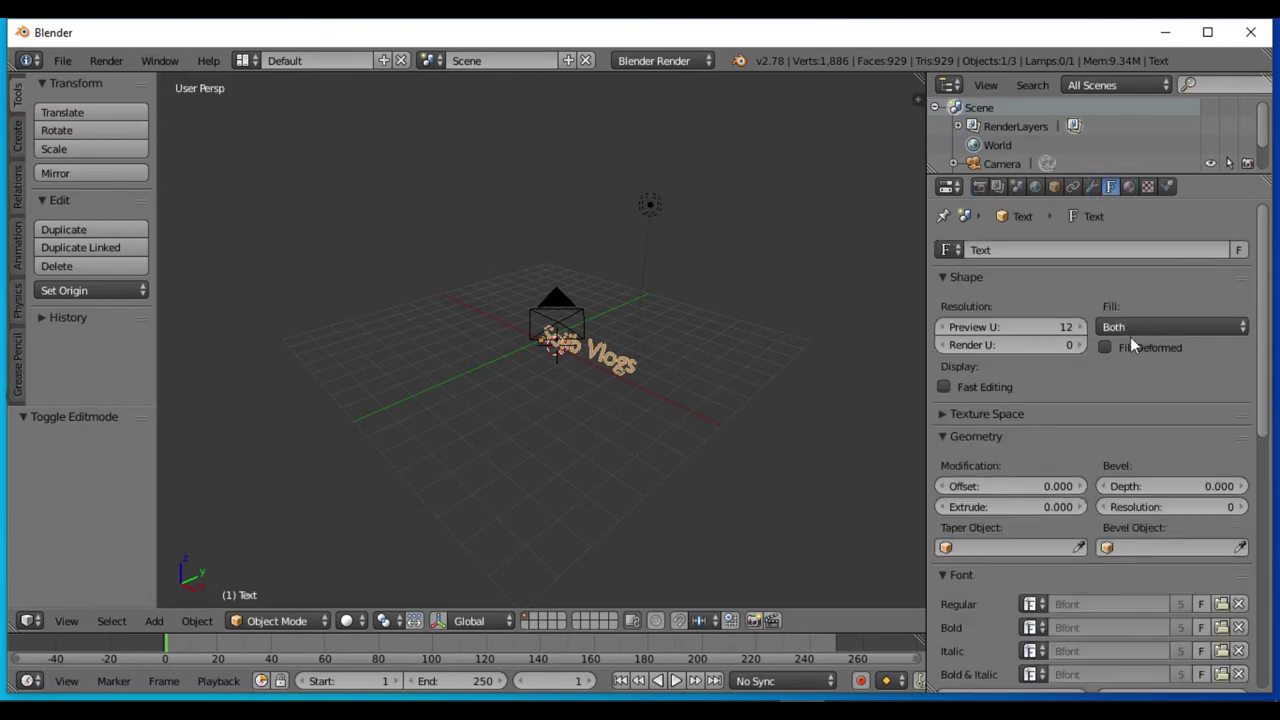
{"action": "left_click", "coordinate": [975, 438]}
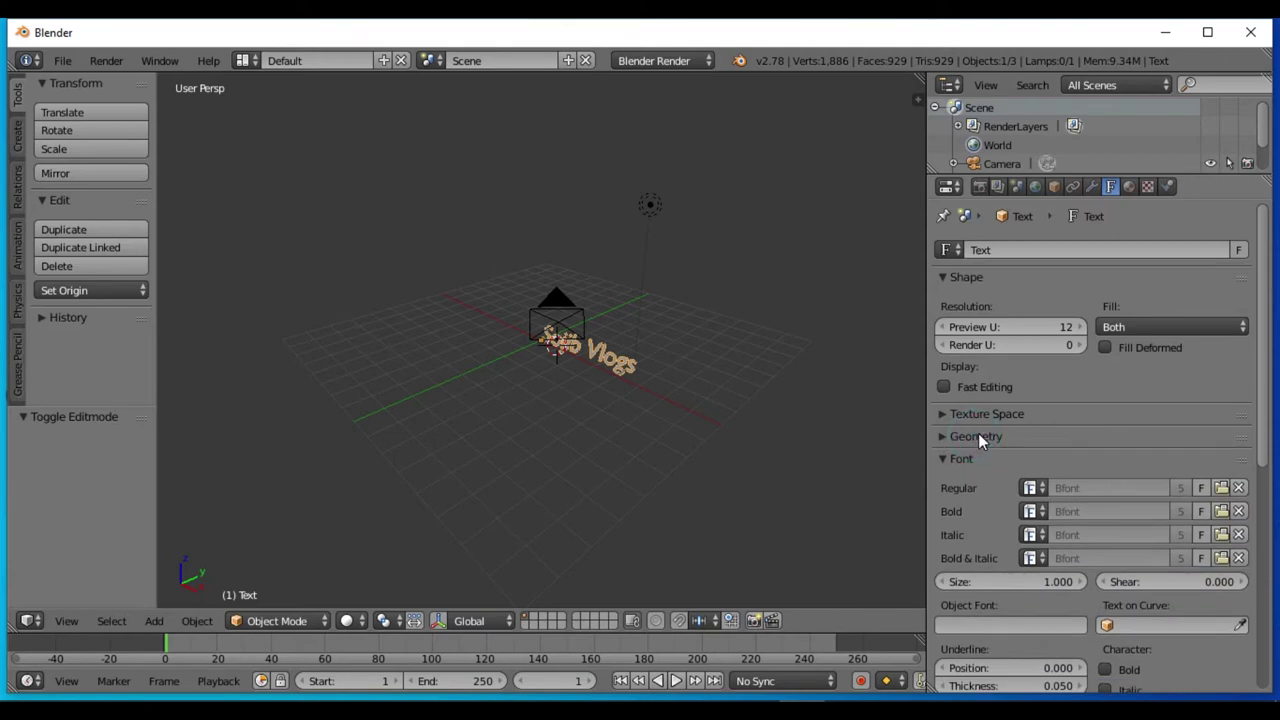
{"action": "left_click", "coordinate": [978, 434]}
{"action": "scroll", "coordinate": [1168, 449], "scroll_direction": "down", "scroll_amount": 2}
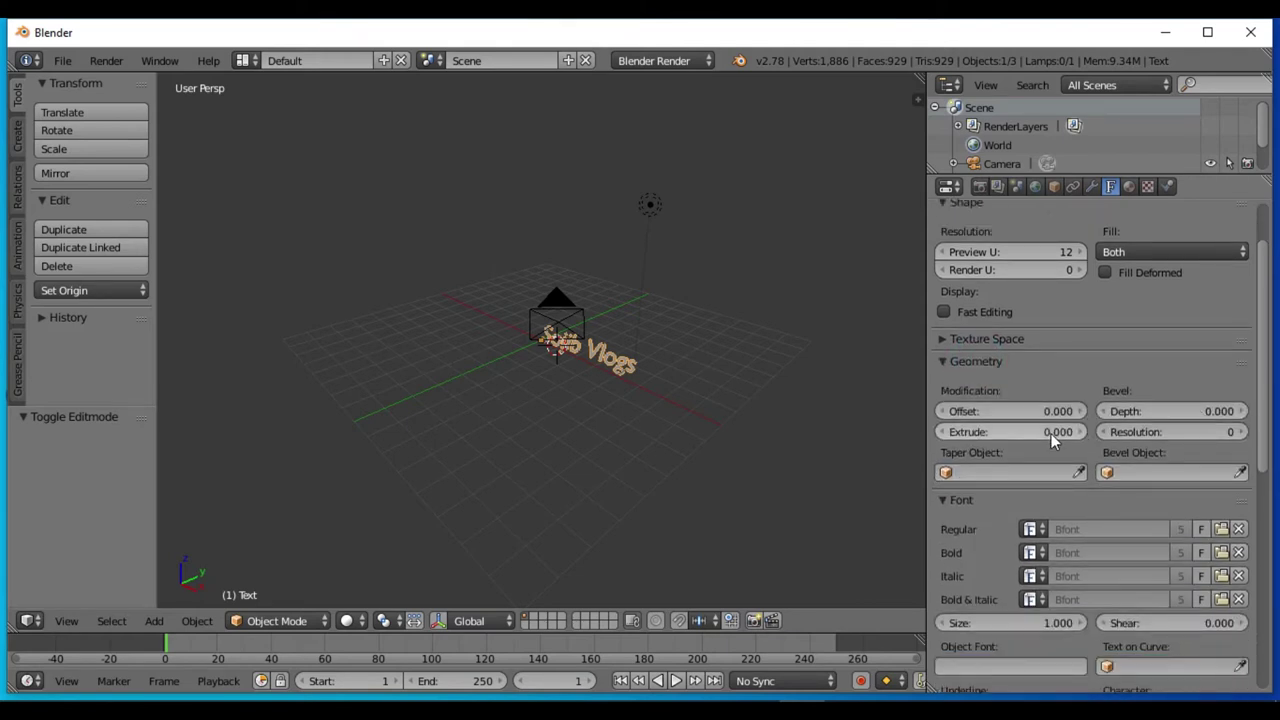
- Set Extrude to 0.017 and Offset to 0.004, and raise the bevel resolution
{"action": "left_click", "coordinate": [1080, 432]}
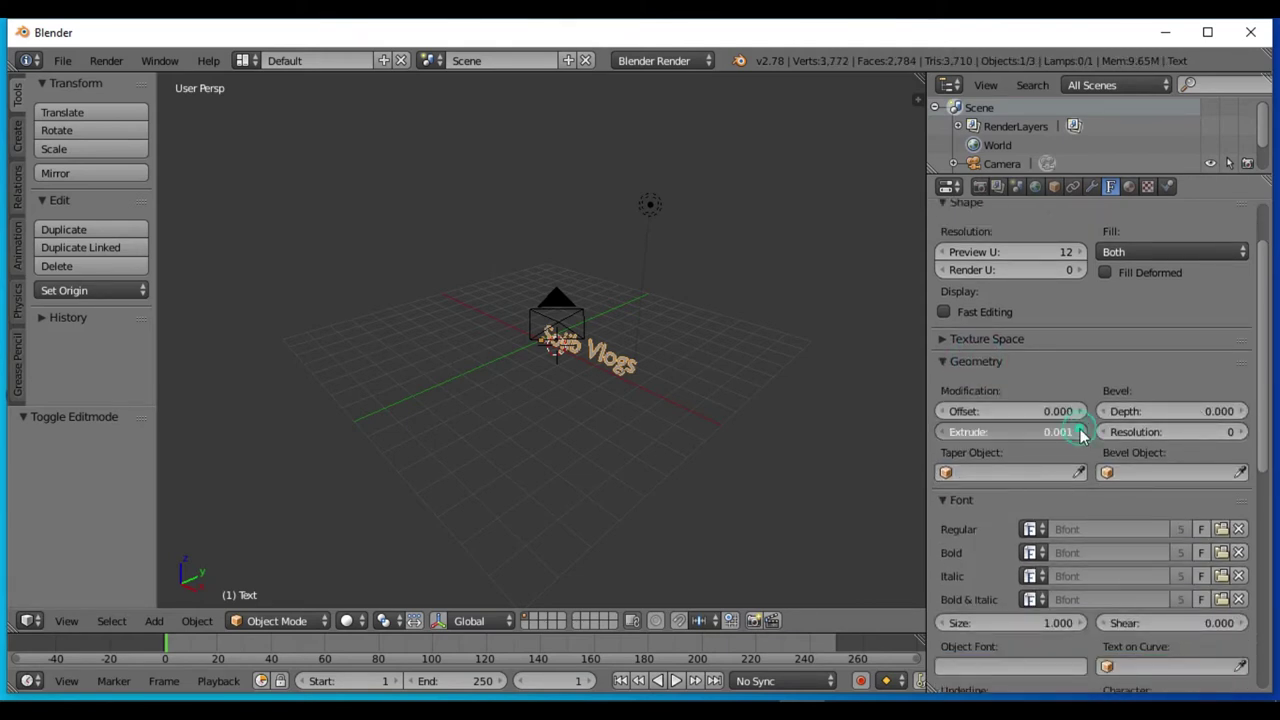
{"action": "left_click", "coordinate": [1080, 432]}
{"action": "left_click", "coordinate": [1080, 432]}
{"action": "left_click", "coordinate": [1080, 432]}
{"action": "left_click", "coordinate": [1080, 432]}
{"action": "left_click", "coordinate": [1080, 432]}
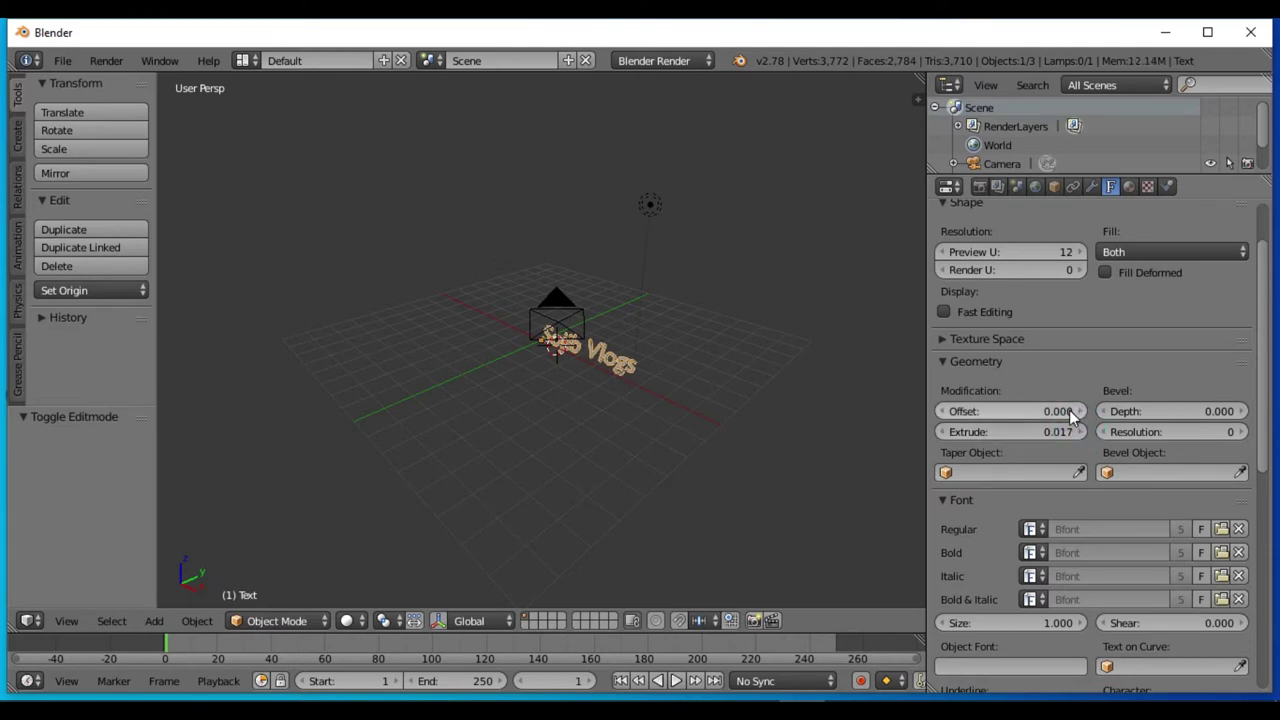
{"action": "left_click", "coordinate": [1080, 411]}
{"action": "left_click", "coordinate": [1080, 411]}
{"action": "left_click", "coordinate": [1240, 432]}
{"action": "left_click", "coordinate": [1240, 432]}
{"action": "left_click", "coordinate": [1240, 432]}
{"action": "left_click", "coordinate": [1240, 432]}
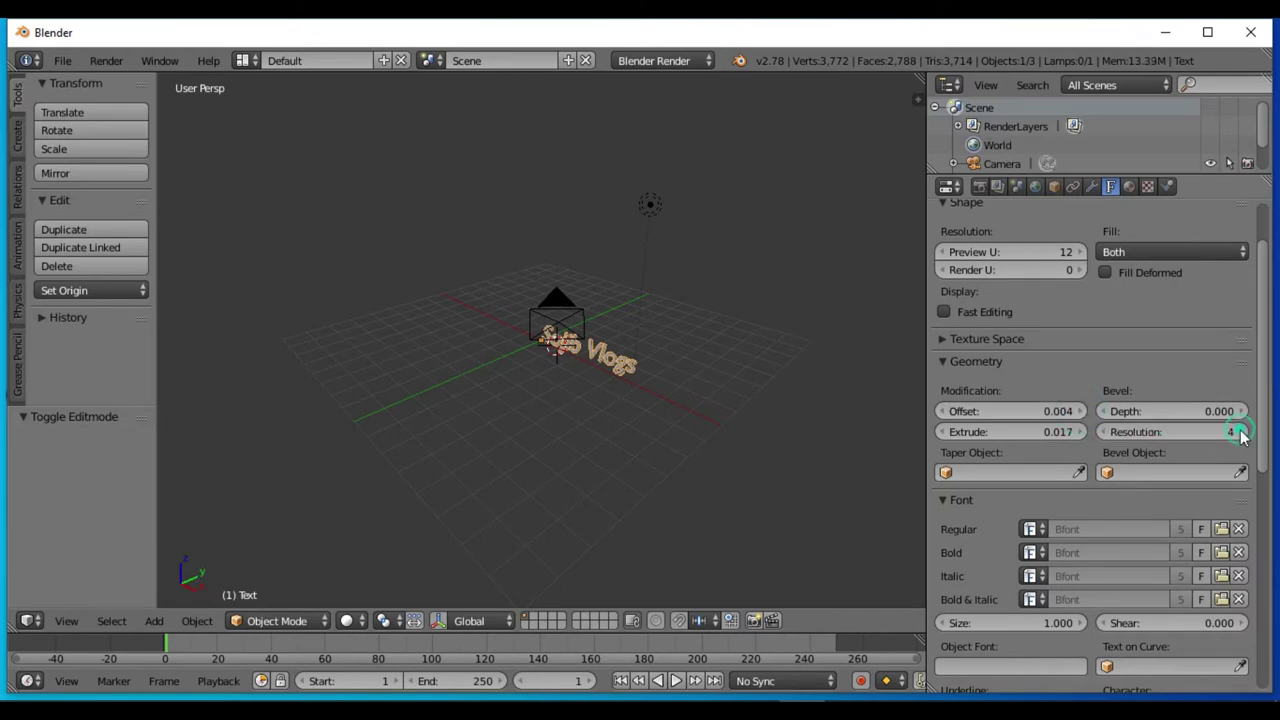
{"action": "left_click", "coordinate": [1240, 432]}
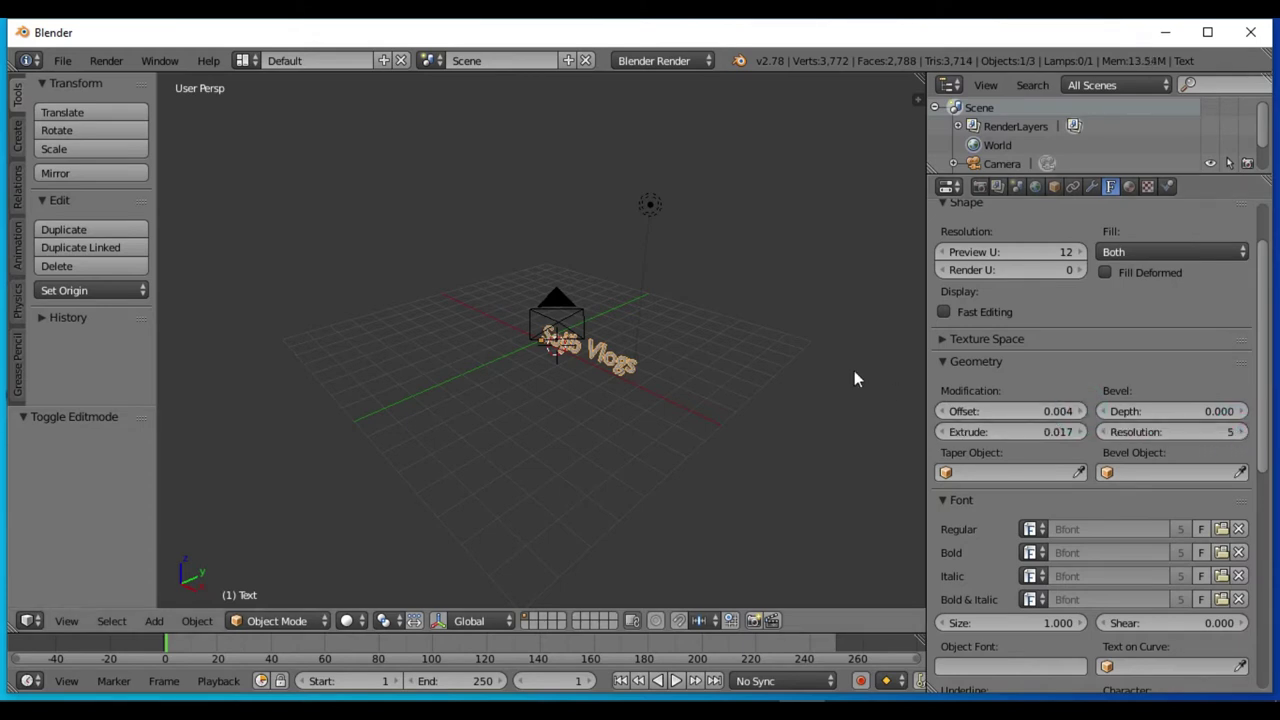
- Orbit to a lower angle and raise the text extrusion to 0.029
{"action": "scroll", "coordinate": [799, 392], "scroll_direction": "up", "scroll_amount": 5}
{"action": "mouse_move", "coordinate": [812, 404]}
{"action": "middle_mouse_down"}
{"action": "mouse_move", "coordinate": [868, 342]}
{"action": "mouse_move", "coordinate": [846, 410]}
{"action": "mouse_move", "coordinate": [803, 423]}
{"action": "mouse_move", "coordinate": [838, 384]}
{"action": "mouse_move", "coordinate": [834, 406]}
{"action": "middle_mouse_up"}
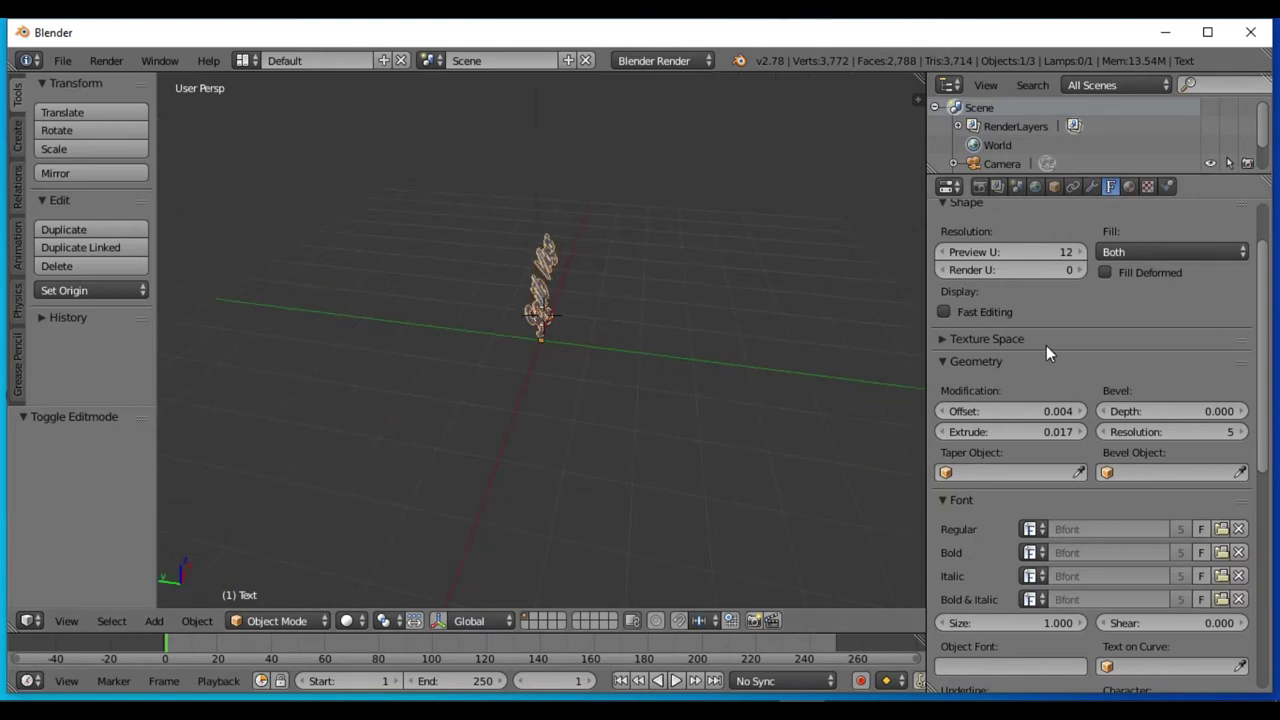
{"action": "left_click", "coordinate": [1079, 431]}
{"action": "left_click", "coordinate": [1079, 431]}
{"action": "left_click", "coordinate": [1079, 431]}
{"action": "left_click", "coordinate": [1079, 431]}
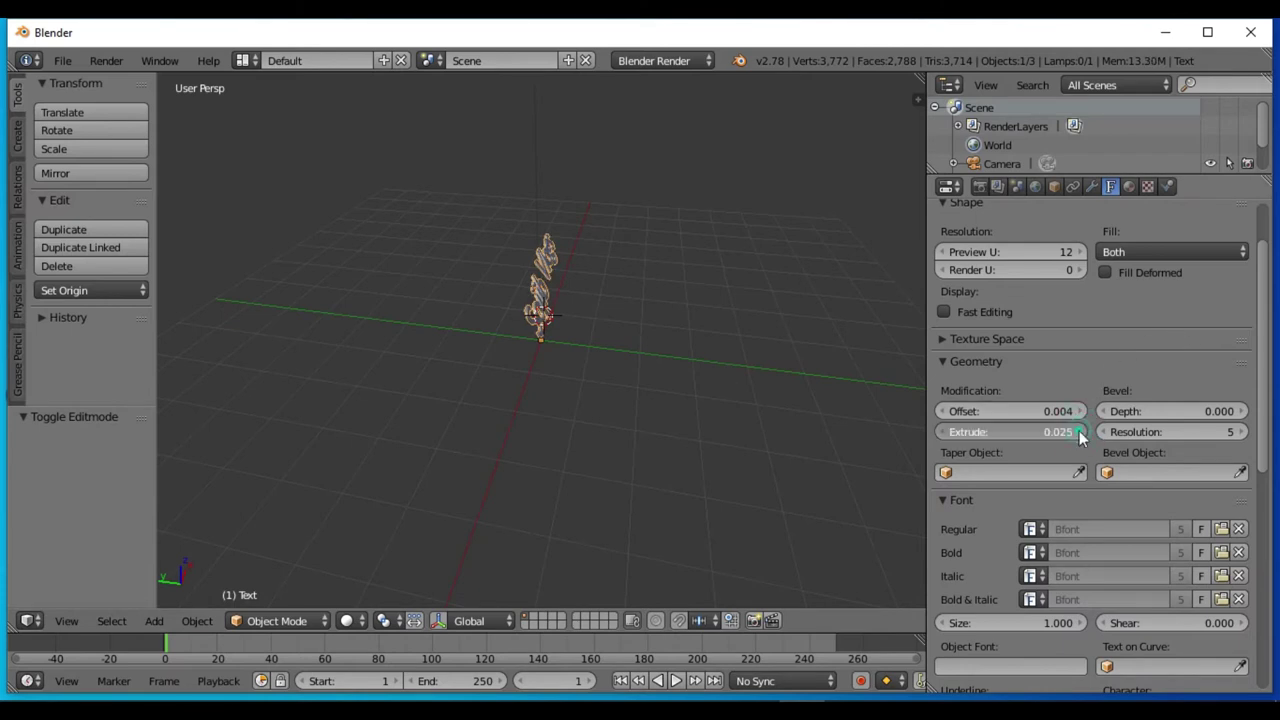
{"action": "left_click", "coordinate": [1079, 431]}
{"action": "middle_click_drag", "start_coordinate": [870, 337], "coordinate": [750, 322]}
{"action": "scroll", "coordinate": [750, 322], "scroll_direction": "up", "scroll_amount": 3}
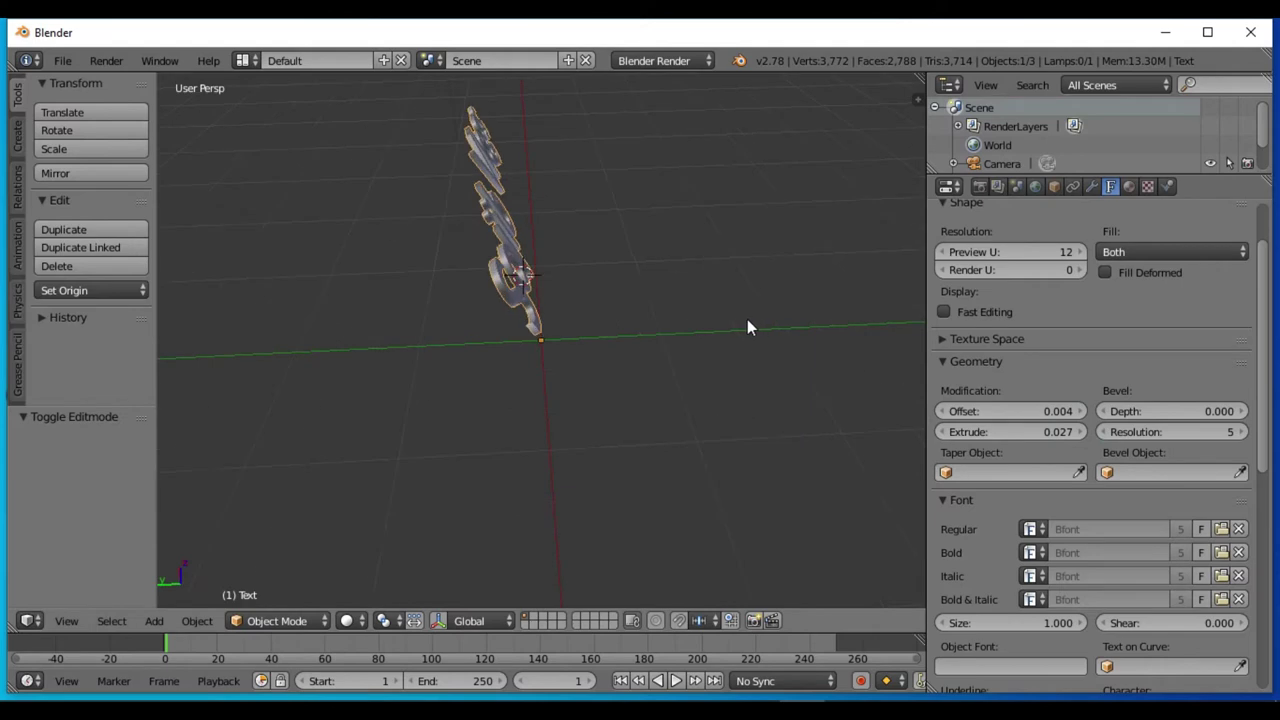
{"action": "left_click", "coordinate": [1079, 431]}
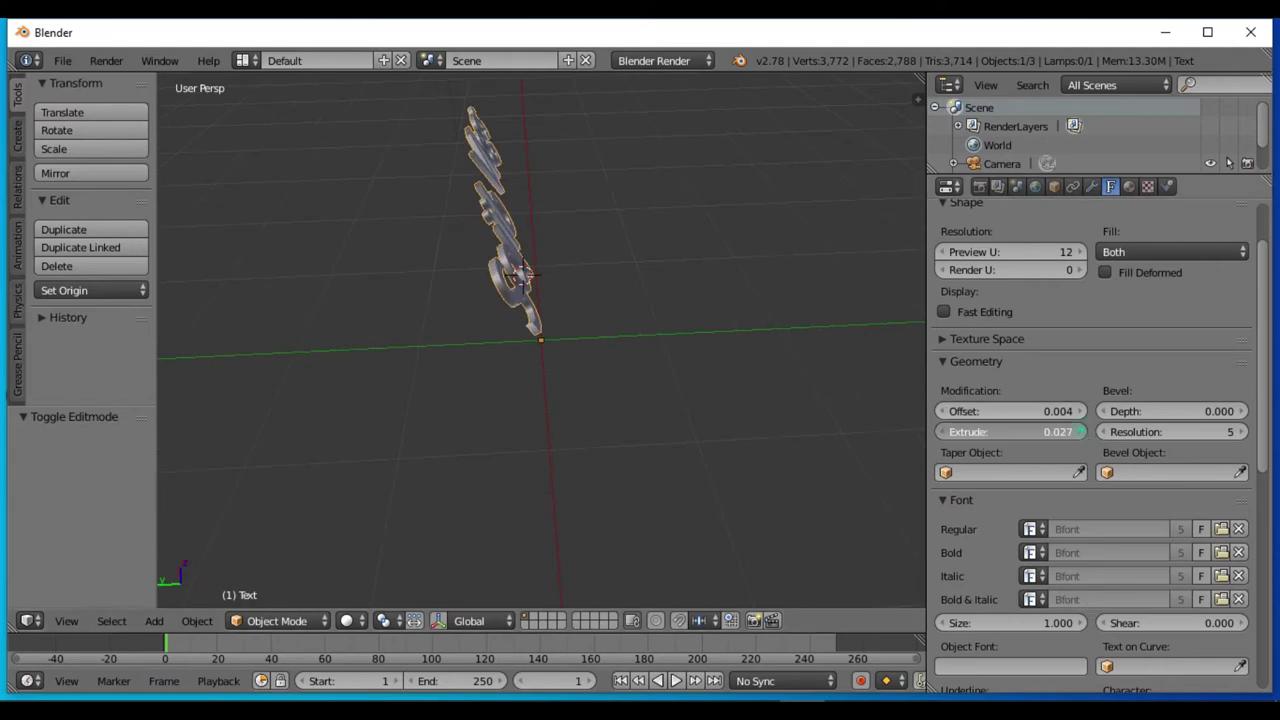
{"action": "left_click", "coordinate": [1079, 431]}
- Check the text from the side and raise the extrusion further to 0.037
{"action": "mouse_move", "coordinate": [859, 359]}
{"action": "middle_mouse_down"}
{"action": "mouse_move", "coordinate": [803, 336]}
{"action": "mouse_move", "coordinate": [799, 367]}
{"action": "mouse_move", "coordinate": [823, 361]}
{"action": "mouse_move", "coordinate": [737, 395]}
{"action": "mouse_move", "coordinate": [623, 407]}
{"action": "mouse_move", "coordinate": [680, 402]}
{"action": "mouse_move", "coordinate": [666, 384]}
{"action": "middle_mouse_up"}
{"action": "scroll", "coordinate": [667, 385], "scroll_direction": "down", "scroll_amount": 2}
{"action": "scroll", "coordinate": [666, 382], "scroll_direction": "down", "scroll_amount": 2}
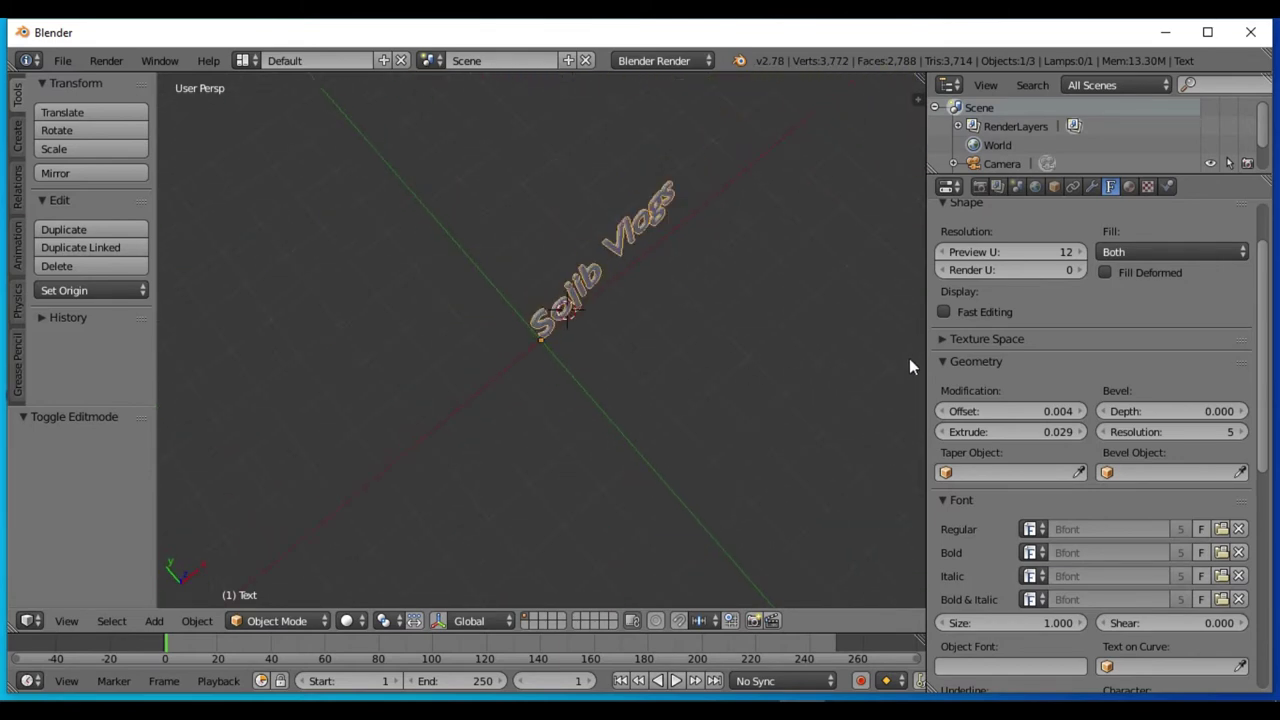
{"action": "scroll", "coordinate": [710, 371], "scroll_direction": "up", "scroll_amount": 1}
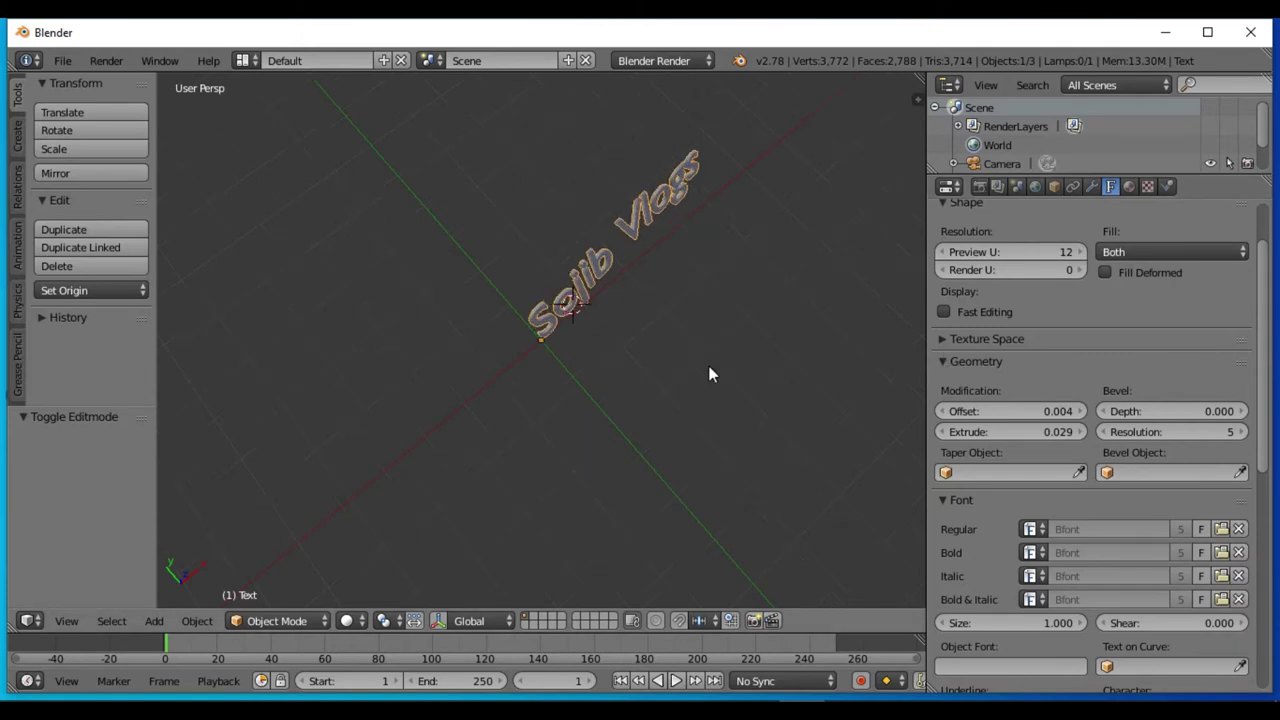
{"action": "left_click", "coordinate": [1077, 432]}
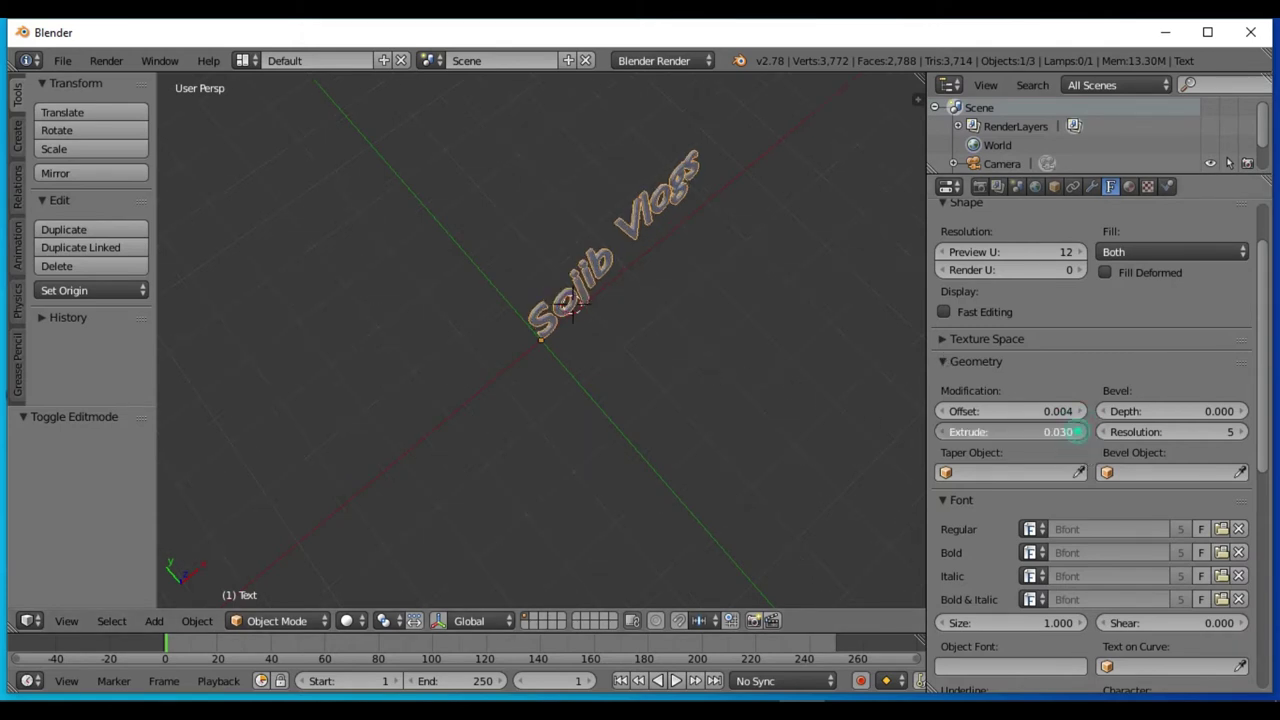
{"action": "left_click", "coordinate": [1077, 432]}
{"action": "left_click", "coordinate": [1077, 432]}
{"action": "left_click", "coordinate": [1077, 432]}
{"action": "mouse_move", "coordinate": [730, 350]}
{"action": "middle_mouse_down"}
{"action": "mouse_move", "coordinate": [837, 382]}
{"action": "mouse_move", "coordinate": [800, 410]}
{"action": "mouse_move", "coordinate": [632, 420]}
{"action": "mouse_move", "coordinate": [641, 531]}
{"action": "mouse_move", "coordinate": [699, 286]}
{"action": "mouse_move", "coordinate": [812, 324]}
{"action": "mouse_move", "coordinate": [840, 354]}
{"action": "mouse_move", "coordinate": [783, 303]}
{"action": "mouse_move", "coordinate": [675, 272]}
{"action": "mouse_move", "coordinate": [734, 289]}
{"action": "middle_mouse_up"}
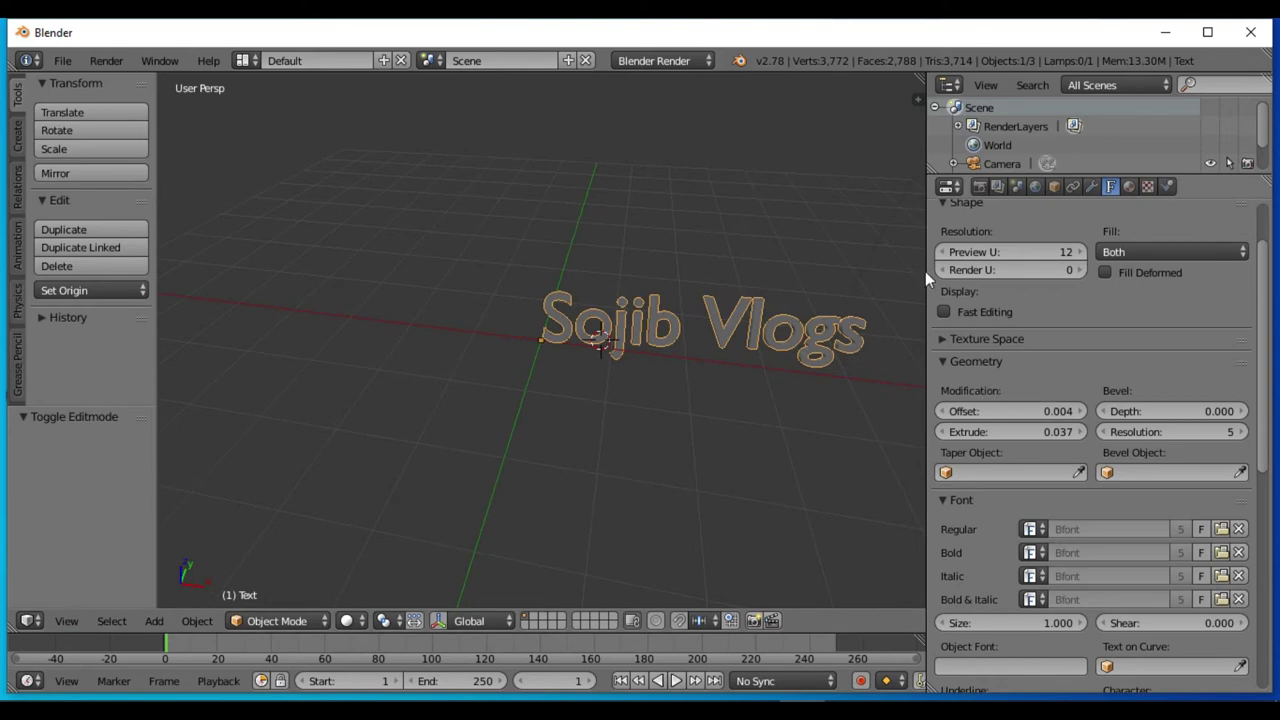
- Expand the Texture Space panel and browse down through Font to the Paragraph and Text Boxes panels
{"action": "left_click", "coordinate": [968, 339]}
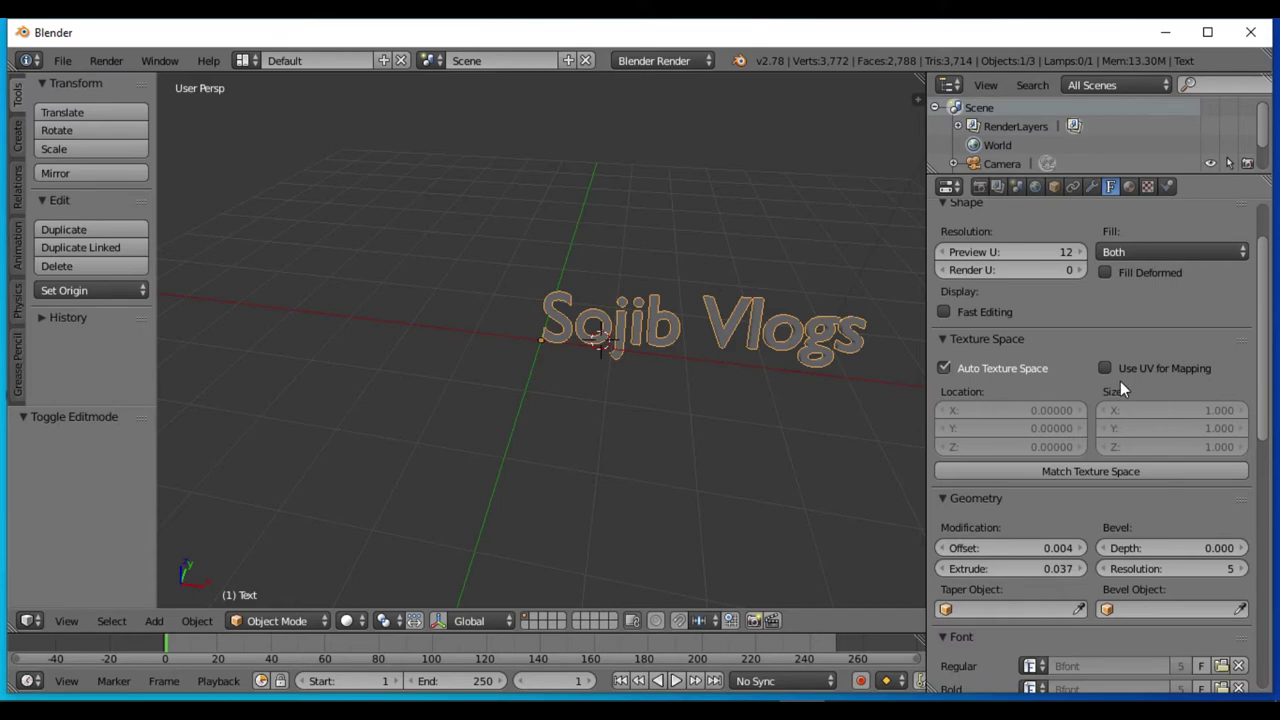
{"action": "scroll", "coordinate": [1083, 384], "scroll_direction": "down", "scroll_amount": 1}
{"action": "scroll", "coordinate": [1082, 384], "scroll_direction": "down", "scroll_amount": 1}
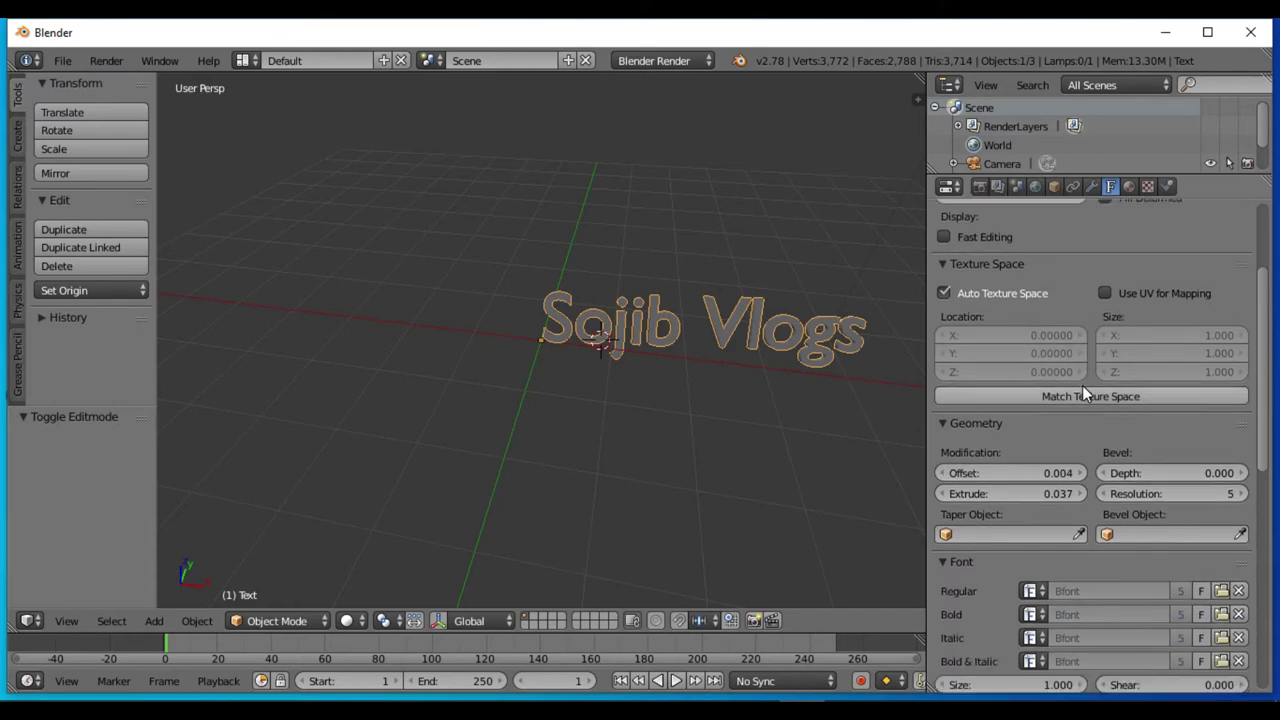
{"action": "scroll", "coordinate": [1079, 386], "scroll_direction": "down", "scroll_amount": 1}
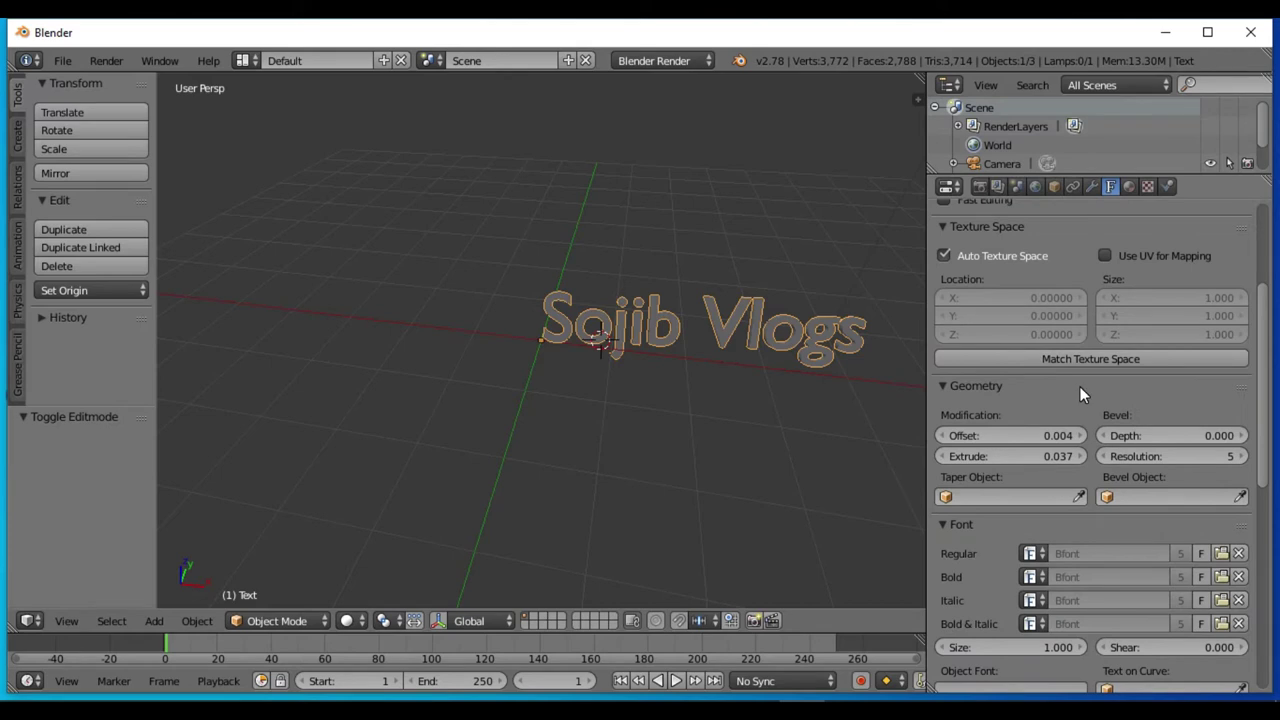
{"action": "scroll", "coordinate": [1080, 386], "scroll_direction": "down", "scroll_amount": 1}
{"action": "scroll", "coordinate": [1084, 387], "scroll_direction": "down", "scroll_amount": 1}
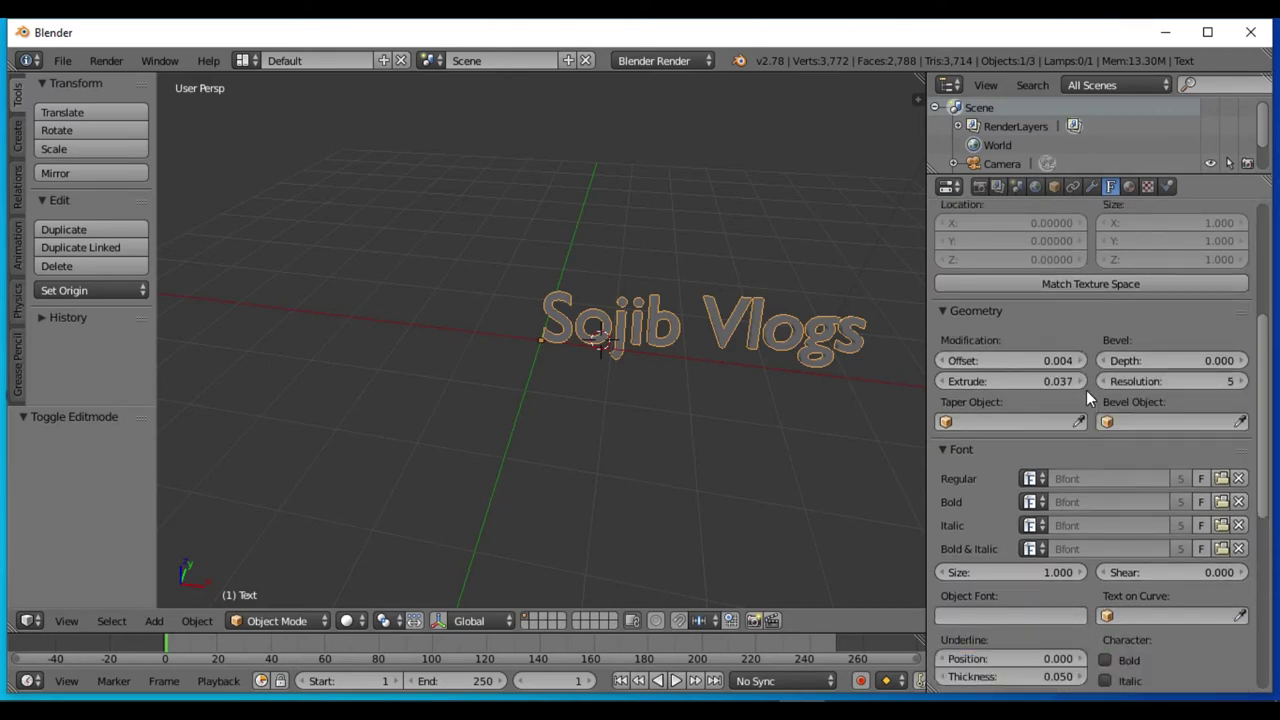
{"action": "scroll", "coordinate": [1086, 390], "scroll_direction": "down", "scroll_amount": 1}
{"action": "scroll", "coordinate": [1086, 390], "scroll_direction": "down", "scroll_amount": 1}
{"action": "scroll", "coordinate": [1086, 390], "scroll_direction": "down", "scroll_amount": 1}
{"action": "scroll", "coordinate": [1086, 391], "scroll_direction": "down", "scroll_amount": 1}
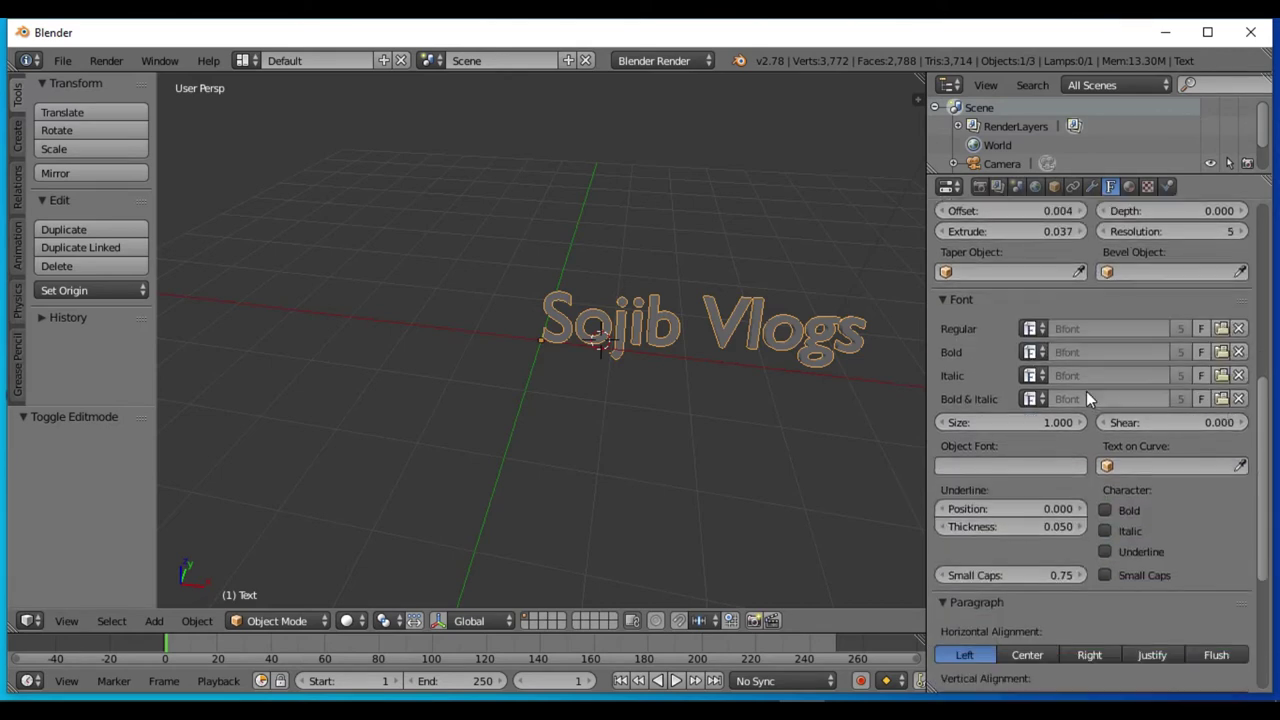
{"action": "scroll", "coordinate": [1086, 391], "scroll_direction": "down", "scroll_amount": 1}
{"action": "scroll", "coordinate": [1086, 392], "scroll_direction": "down", "scroll_amount": 1}
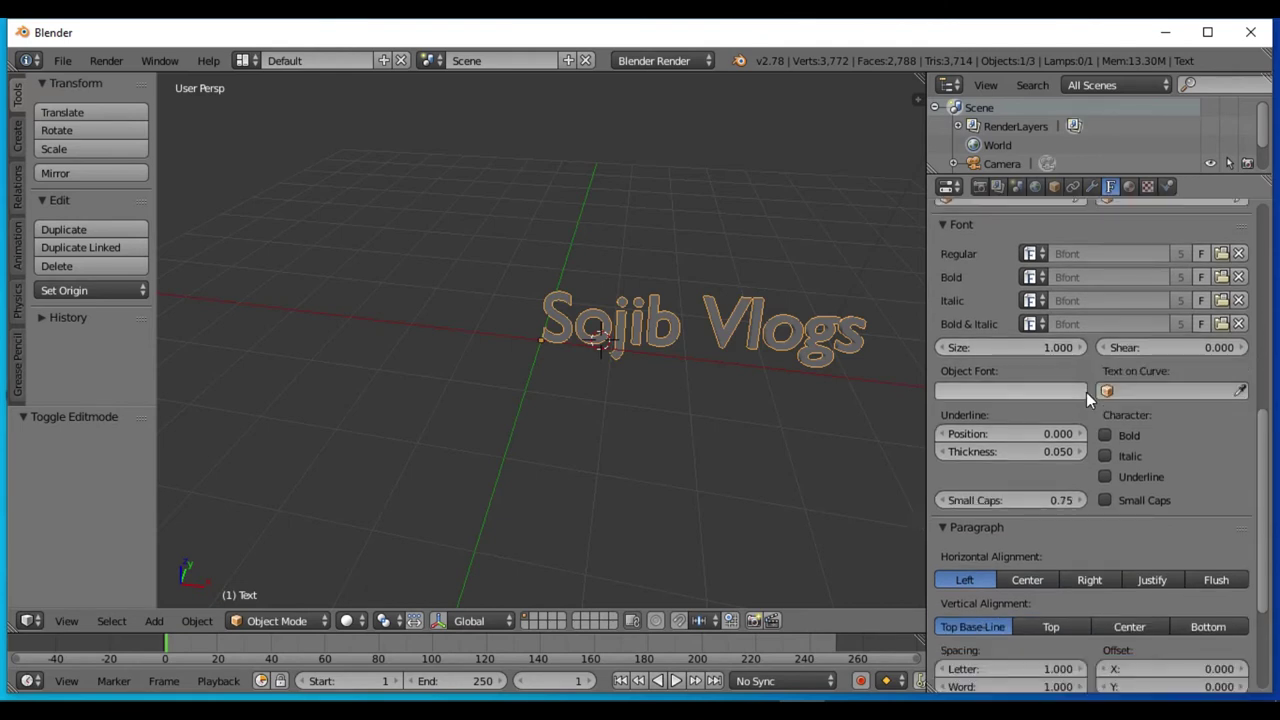
{"action": "scroll", "coordinate": [1102, 395], "scroll_direction": "down", "scroll_amount": 3}
{"action": "scroll", "coordinate": [1104, 396], "scroll_direction": "down", "scroll_amount": 2}
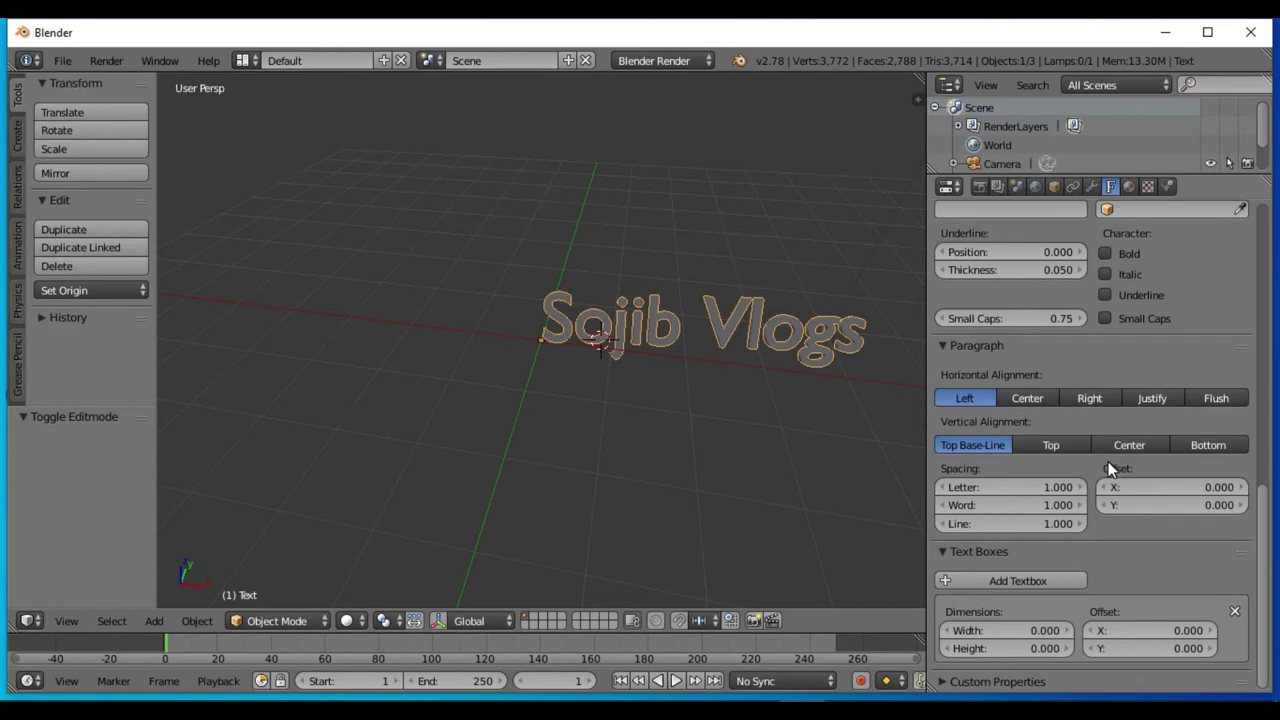
{"action": "scroll", "coordinate": [1108, 461], "scroll_direction": "up", "scroll_amount": 8}
{"action": "scroll", "coordinate": [1110, 462], "scroll_direction": "up", "scroll_amount": 6}
{"action": "scroll", "coordinate": [1120, 446], "scroll_direction": "up", "scroll_amount": 2}
{"action": "scroll", "coordinate": [1123, 440], "scroll_direction": "up", "scroll_amount": 1}
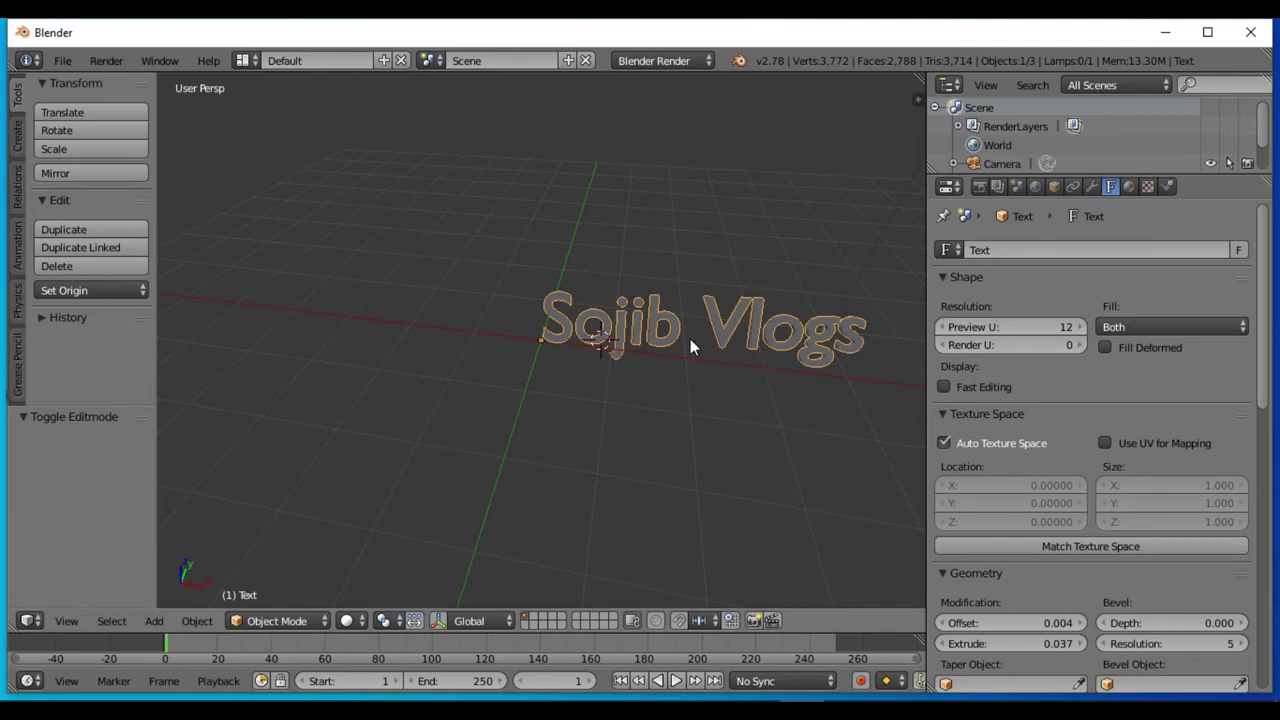
{"action": "scroll", "coordinate": [1091, 400], "scroll_direction": "down", "scroll_amount": 5}
{"action": "scroll", "coordinate": [1088, 402], "scroll_direction": "down", "scroll_amount": 5}
{"action": "scroll", "coordinate": [1100, 415], "scroll_direction": "down", "scroll_amount": 6}
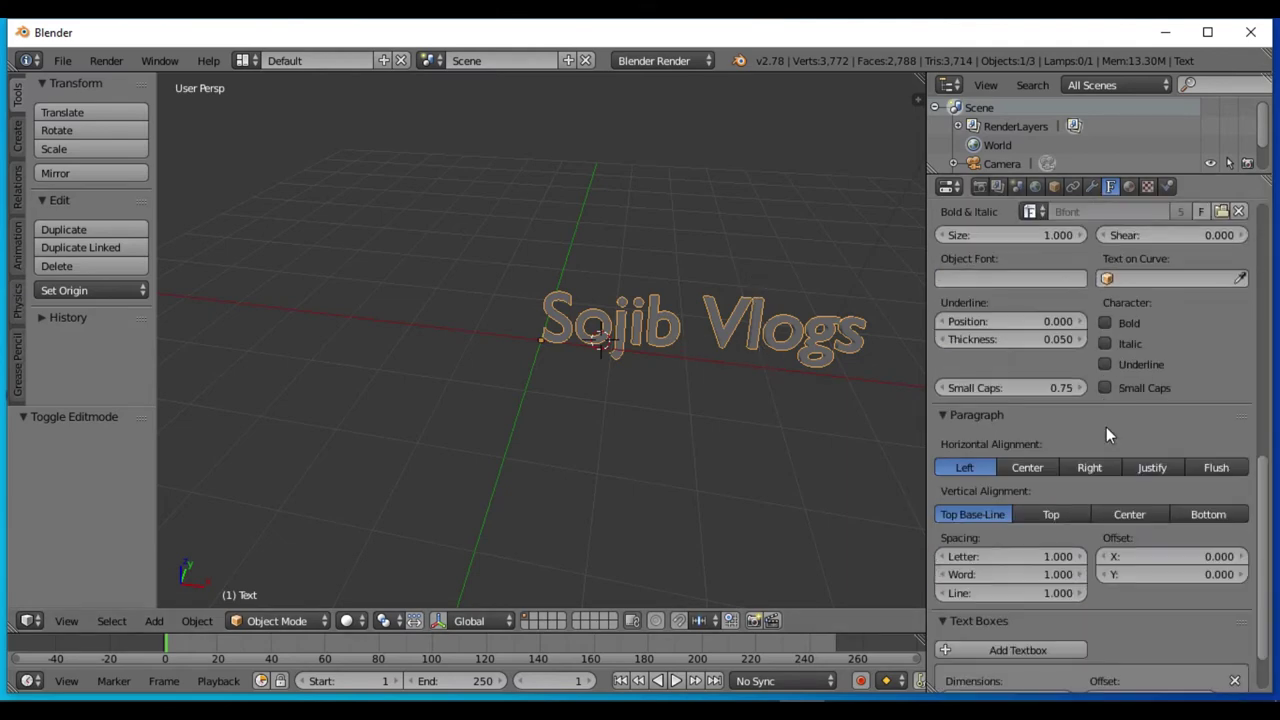
{"action": "scroll", "coordinate": [1106, 432], "scroll_direction": "down", "scroll_amount": 2}
- Set the paragraph's horizontal alignment to Center
{"action": "left_click", "coordinate": [1024, 396]}
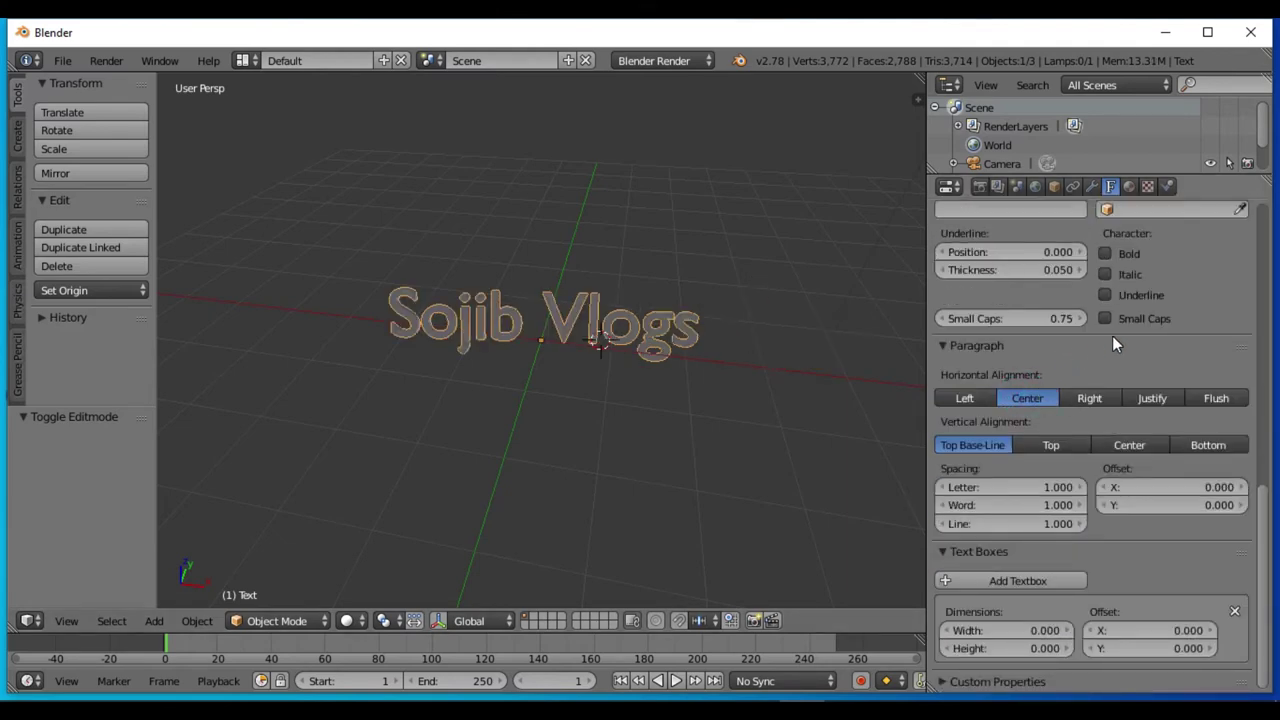
{"action": "scroll", "coordinate": [1122, 338], "scroll_direction": "up", "scroll_amount": 1}
{"action": "scroll", "coordinate": [1122, 338], "scroll_direction": "up", "scroll_amount": 1}
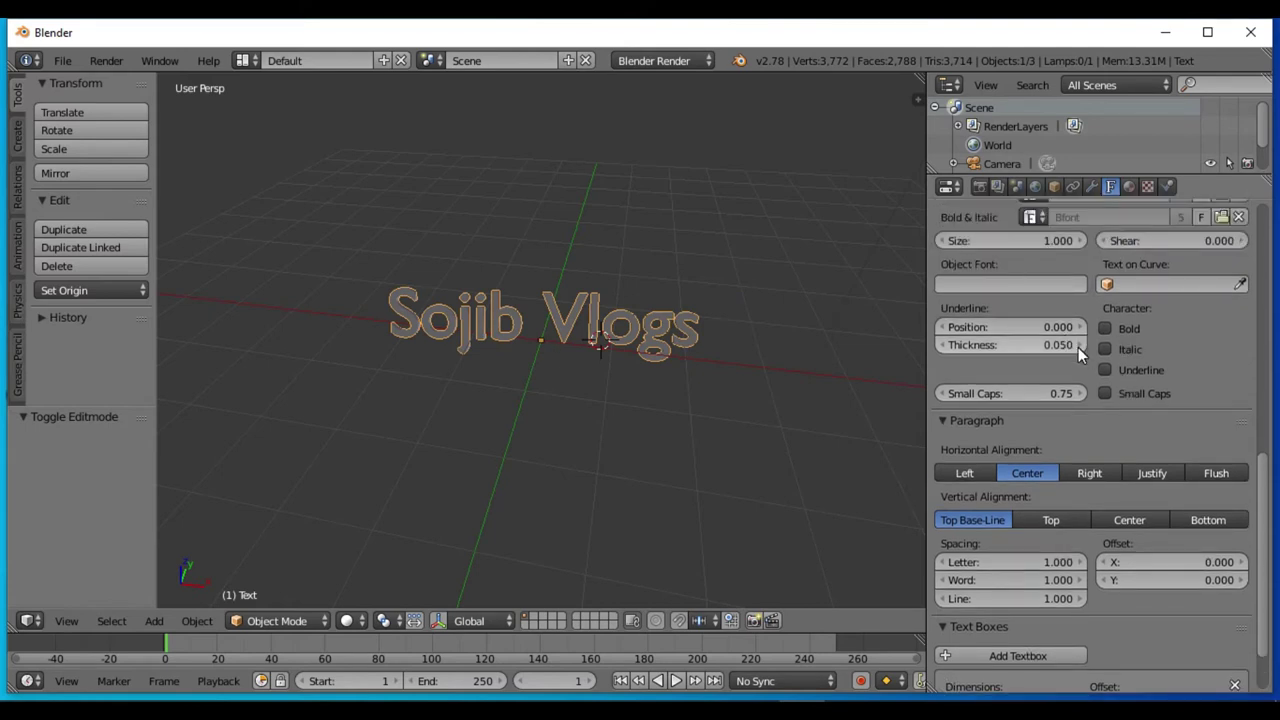
- Raise the underline thickness to 0.800, leaving underline position at 0.000
{"action": "left_click", "coordinate": [1081, 344]}
{"action": "left_click", "coordinate": [1081, 344]}
{"action": "left_click", "coordinate": [1081, 344]}
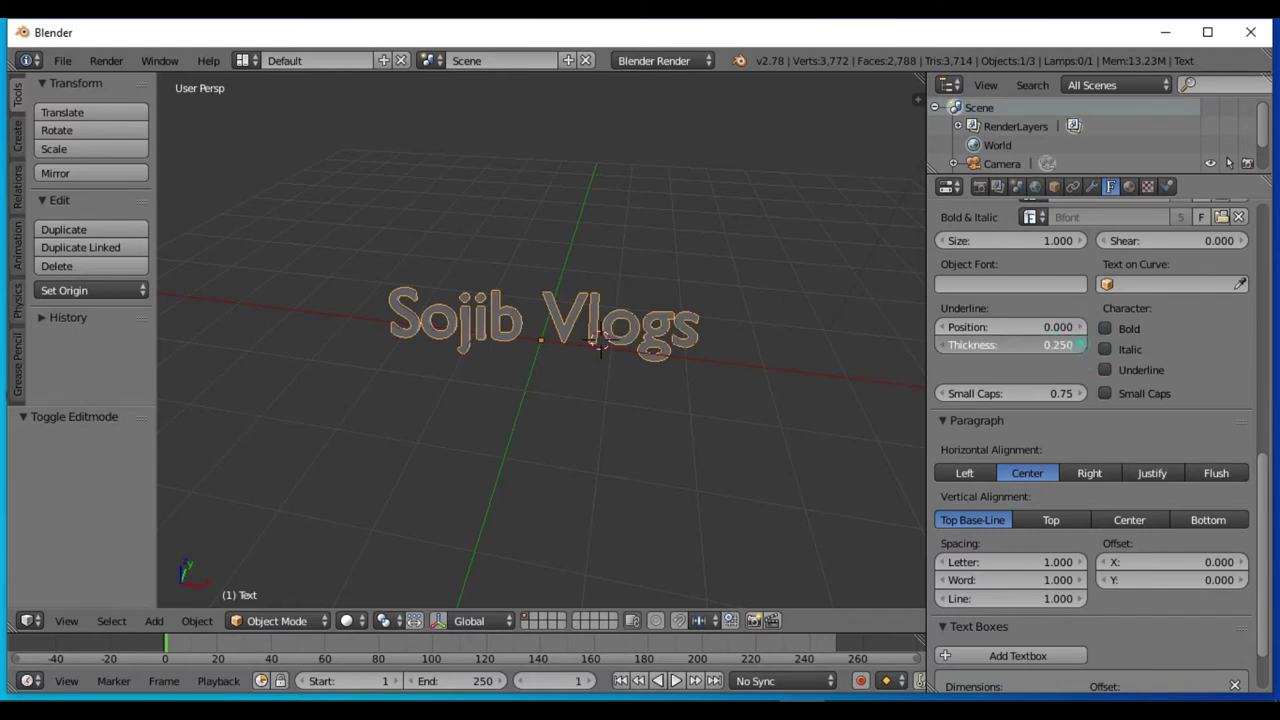
{"action": "left_click", "coordinate": [1081, 344]}
{"action": "left_click", "coordinate": [1081, 344]}
{"action": "left_click", "coordinate": [1081, 344]}
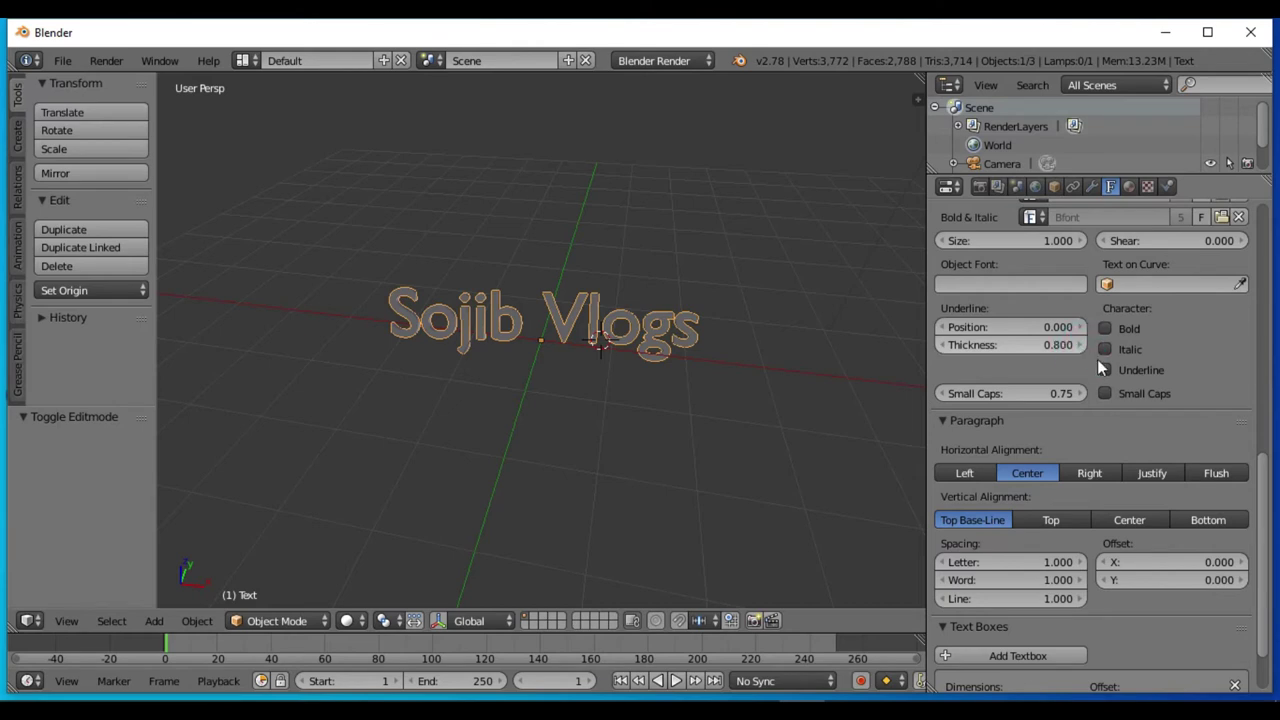
{"action": "scroll", "coordinate": [1191, 376], "scroll_direction": "up", "scroll_amount": 2}
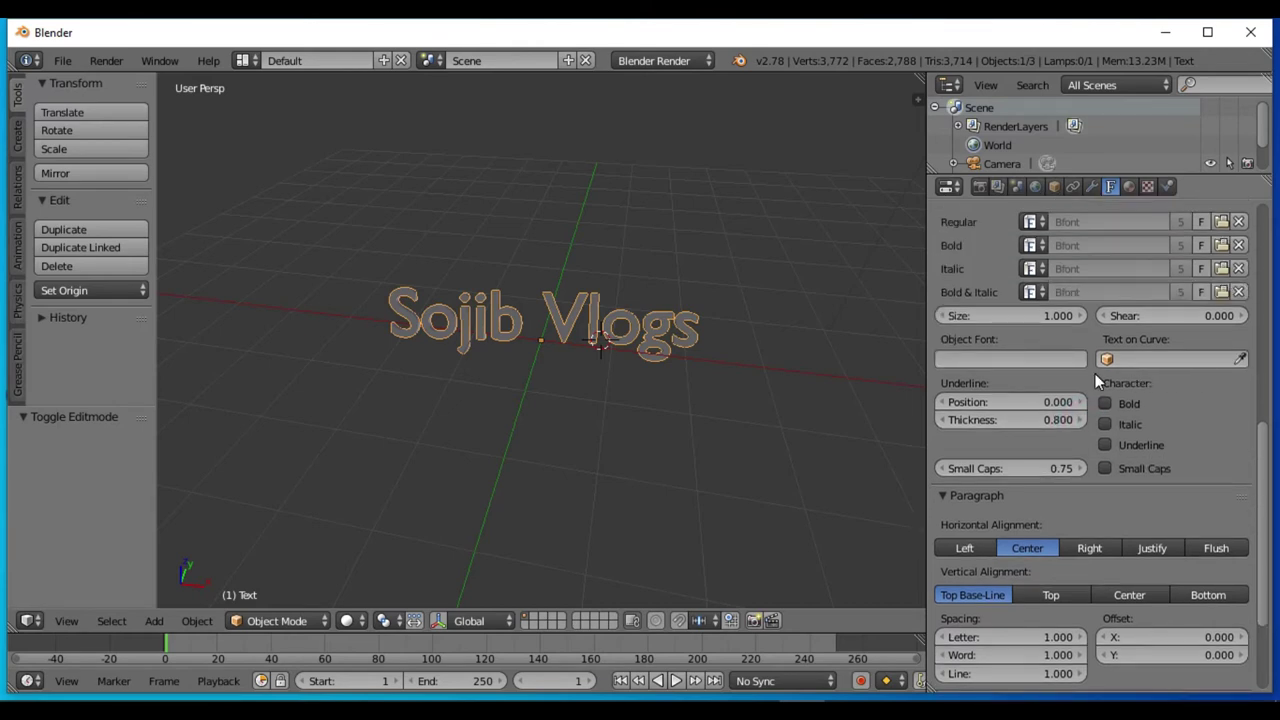
- View the text at an angle and raise the extrusion from 0.037 to about 0.061
{"action": "mouse_move", "coordinate": [866, 364]}
{"action": "middle_mouse_down"}
{"action": "mouse_move", "coordinate": [840, 264]}
{"action": "mouse_move", "coordinate": [791, 482]}
{"action": "mouse_move", "coordinate": [731, 530]}
{"action": "mouse_move", "coordinate": [840, 458]}
{"action": "mouse_move", "coordinate": [823, 421]}
{"action": "mouse_move", "coordinate": [789, 459]}
{"action": "mouse_move", "coordinate": [648, 499]}
{"action": "mouse_move", "coordinate": [700, 493]}
{"action": "mouse_move", "coordinate": [882, 414]}
{"action": "mouse_move", "coordinate": [915, 386]}
{"action": "middle_mouse_up"}
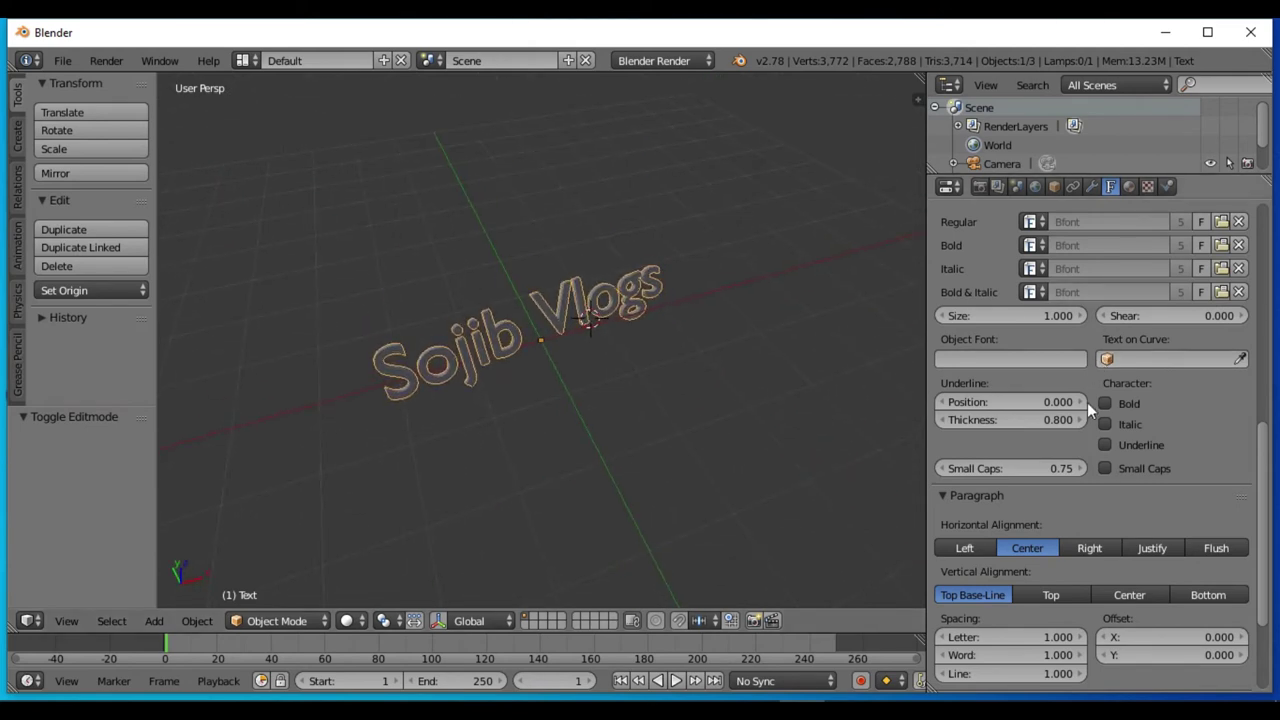
{"action": "scroll", "coordinate": [1091, 410], "scroll_direction": "up", "scroll_amount": 3}
{"action": "scroll", "coordinate": [1092, 409], "scroll_direction": "up", "scroll_amount": 4}
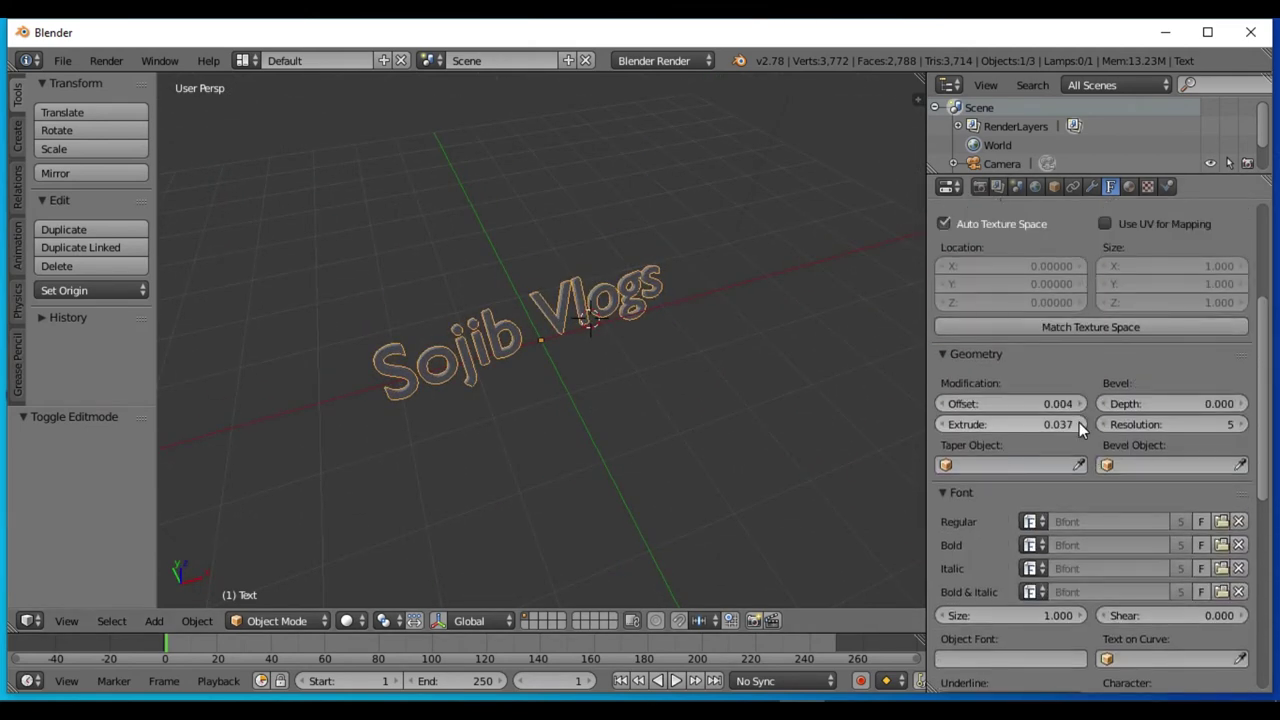
{"action": "left_click", "coordinate": [1079, 425]}
{"action": "left_click", "coordinate": [1084, 421]}
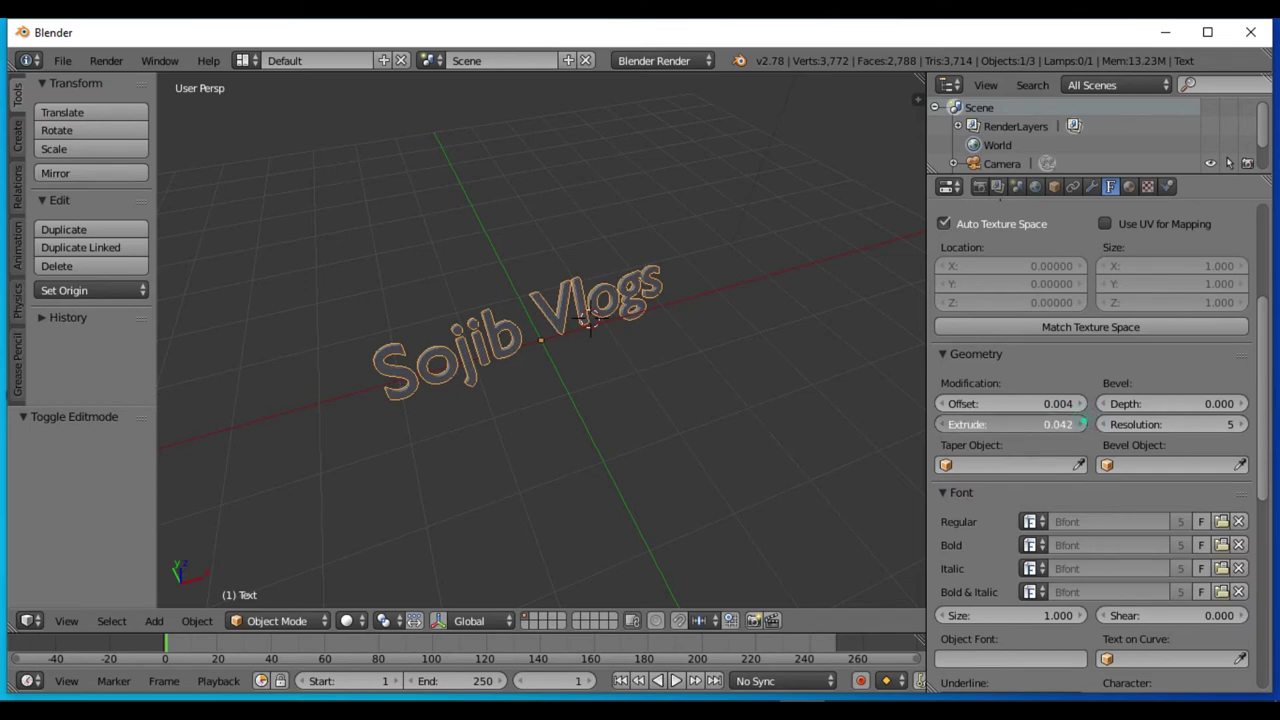
{"action": "left_click", "coordinate": [1084, 422]}
{"action": "left_click", "coordinate": [1084, 423]}
{"action": "left_click", "coordinate": [1084, 423]}
{"action": "left_click", "coordinate": [1084, 423]}
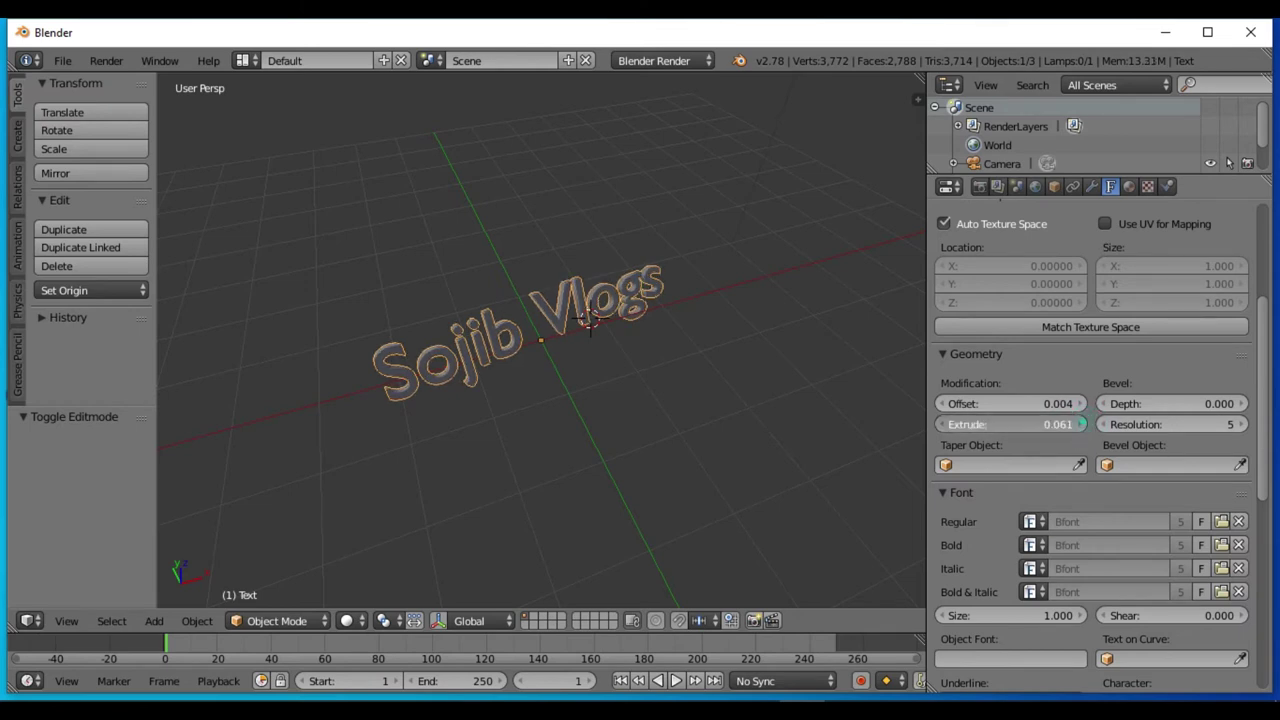
- Keep deepening the extrusion through 0.070 and 0.081 up to 0.100
{"action": "left_click", "coordinate": [1084, 423]}
{"action": "left_click", "coordinate": [1084, 423]}
{"action": "left_click", "coordinate": [1082, 424]}
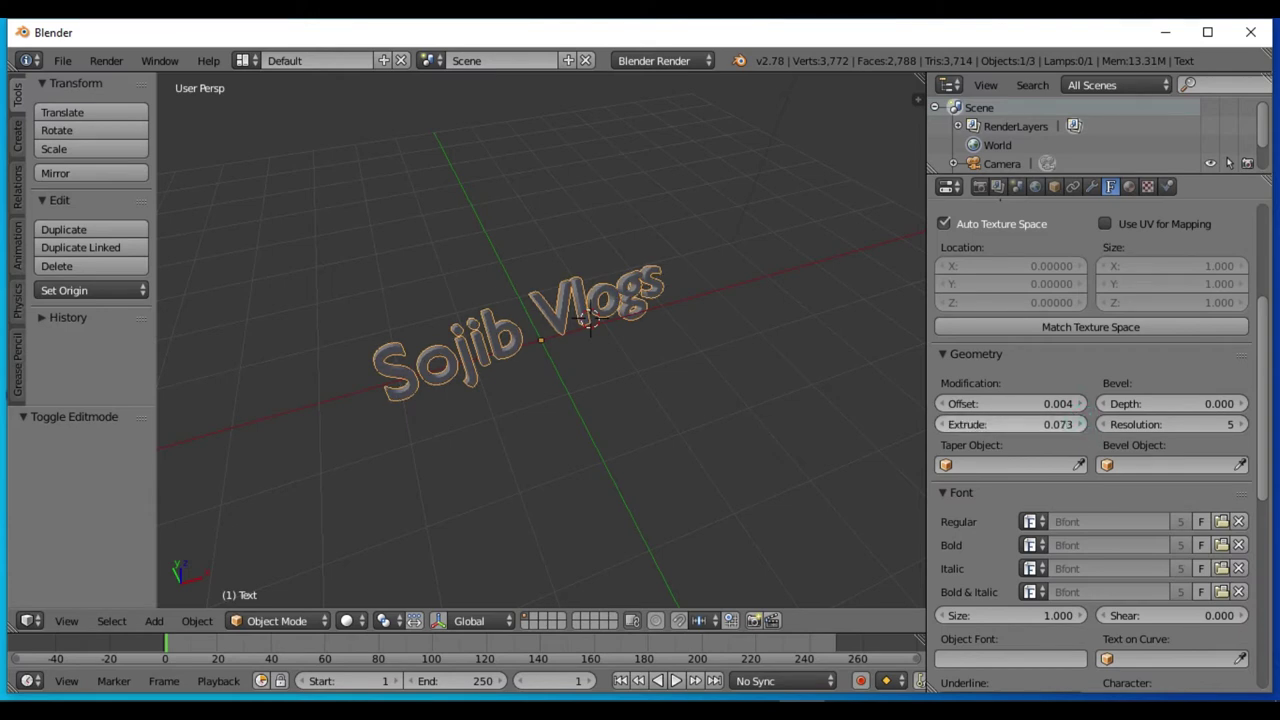
{"action": "left_click", "coordinate": [1082, 424]}
{"action": "left_click", "coordinate": [1082, 424]}
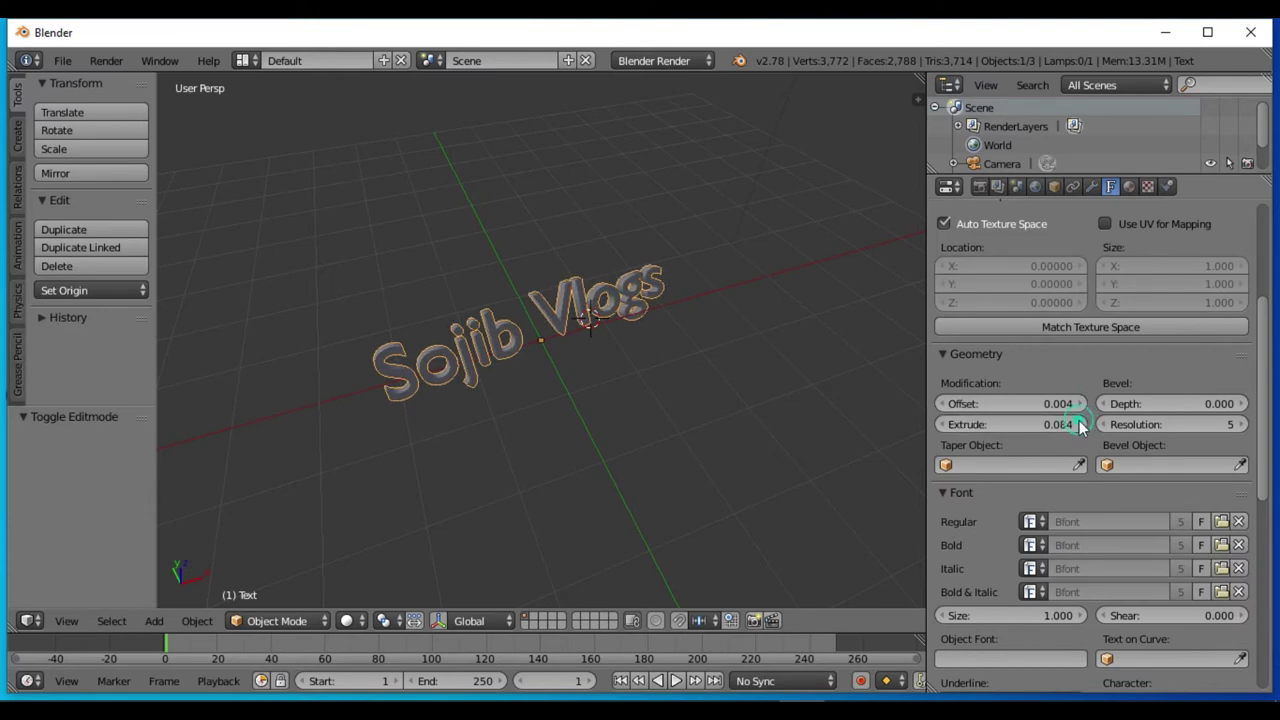
{"action": "left_click", "coordinate": [1081, 424]}
{"action": "left_click", "coordinate": [1081, 424]}
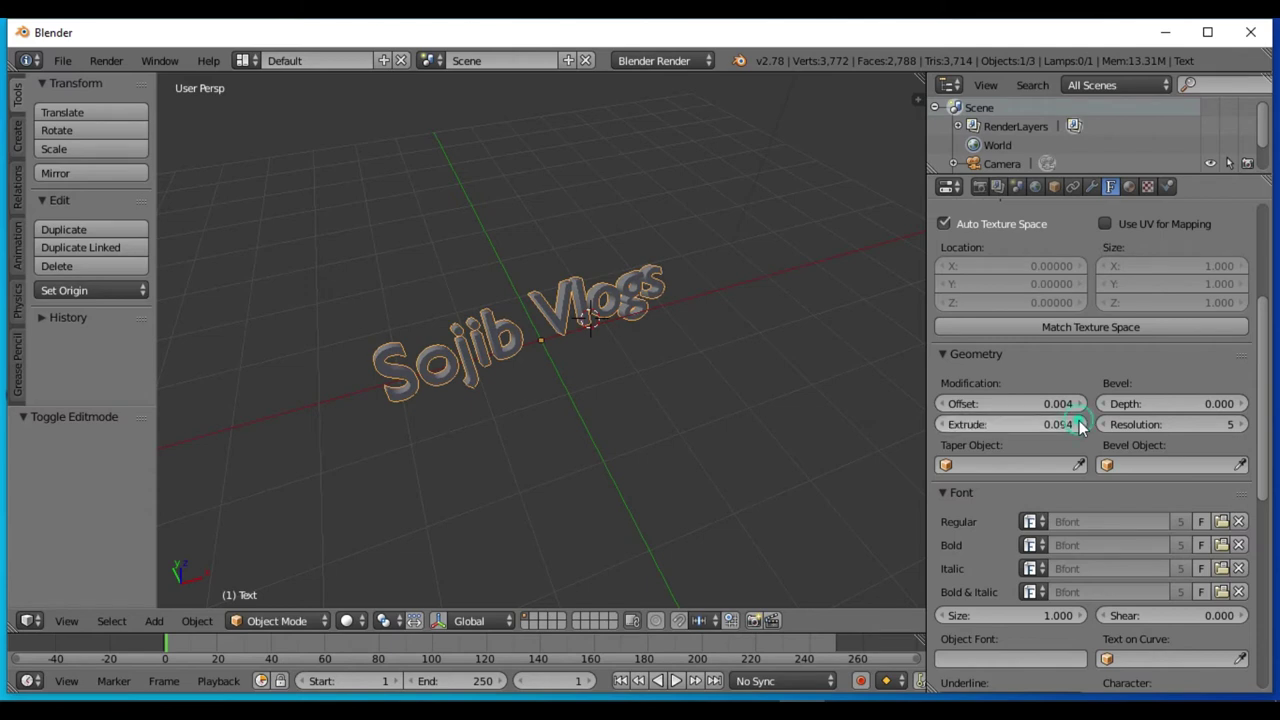
{"action": "left_click", "coordinate": [1081, 424]}
{"action": "left_click", "coordinate": [1081, 424]}
{"action": "left_click", "coordinate": [1080, 426]}
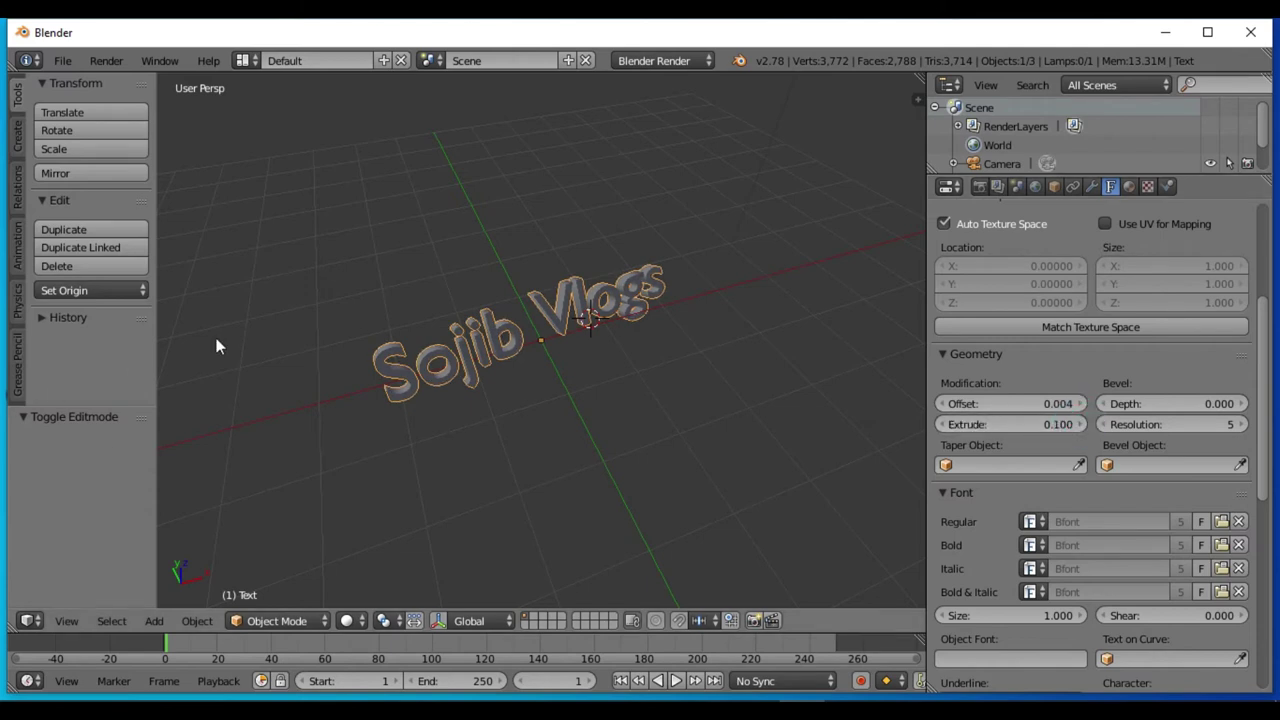
- Return to the front view, set bevel resolution to 8, and show the Texture properties
{"action": "mouse_move", "coordinate": [440, 391]}
{"action": "middle_mouse_down"}
{"action": "mouse_move", "coordinate": [683, 337]}
{"action": "mouse_move", "coordinate": [583, 363]}
{"action": "mouse_move", "coordinate": [609, 360]}
{"action": "mouse_move", "coordinate": [706, 251]}
{"action": "mouse_move", "coordinate": [645, 313]}
{"action": "mouse_move", "coordinate": [388, 342]}
{"action": "mouse_move", "coordinate": [370, 370]}
{"action": "middle_mouse_up"}
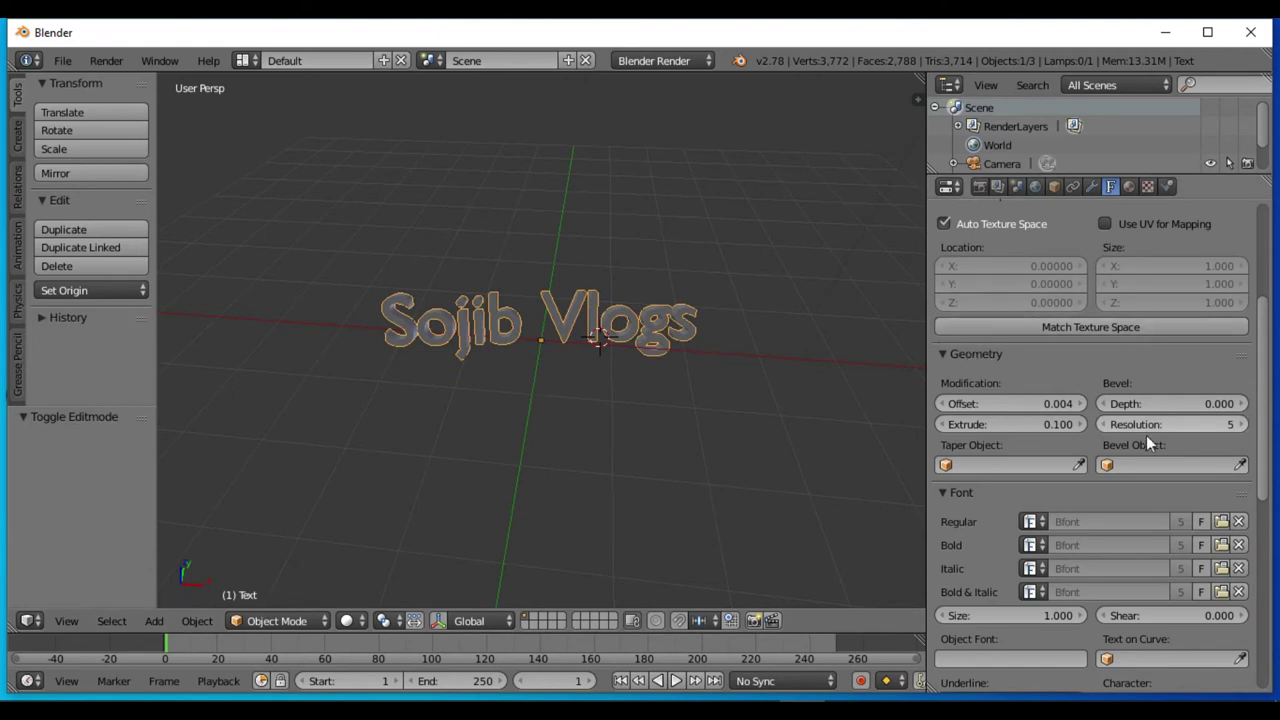
{"action": "left_click", "coordinate": [1241, 424]}
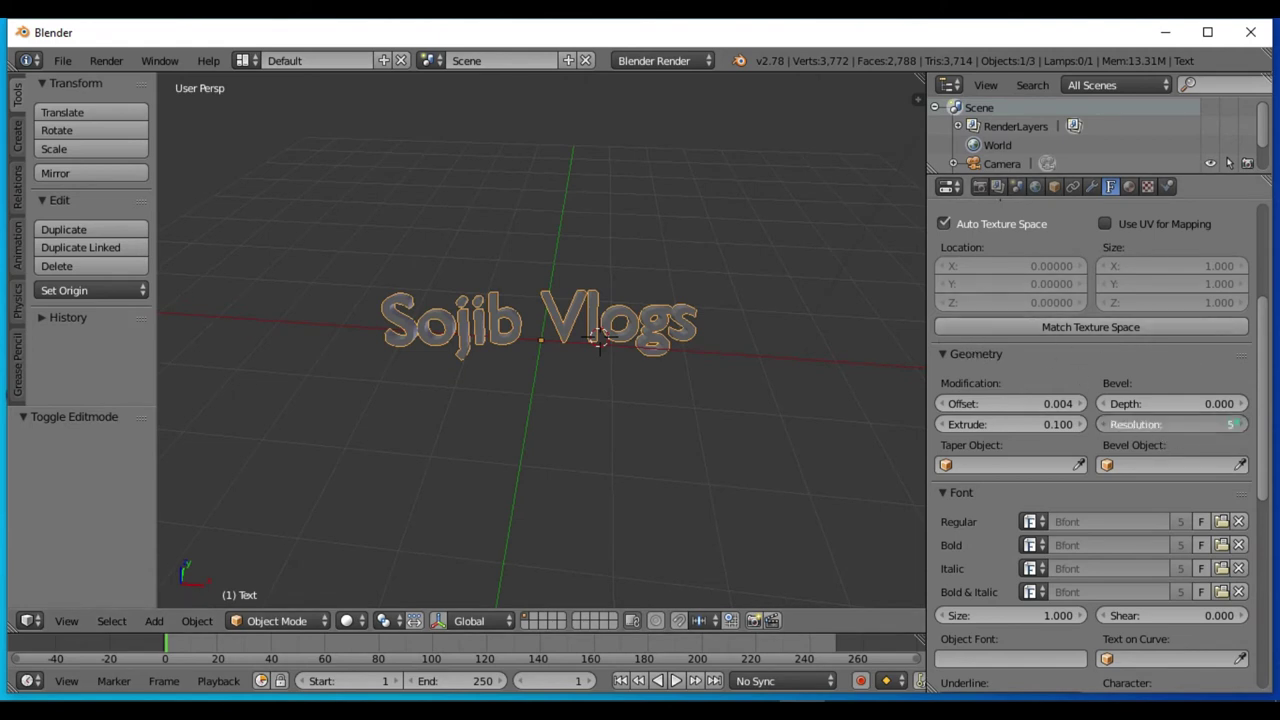
{"action": "left_click", "coordinate": [1241, 424]}
{"action": "left_click", "coordinate": [1241, 424]}
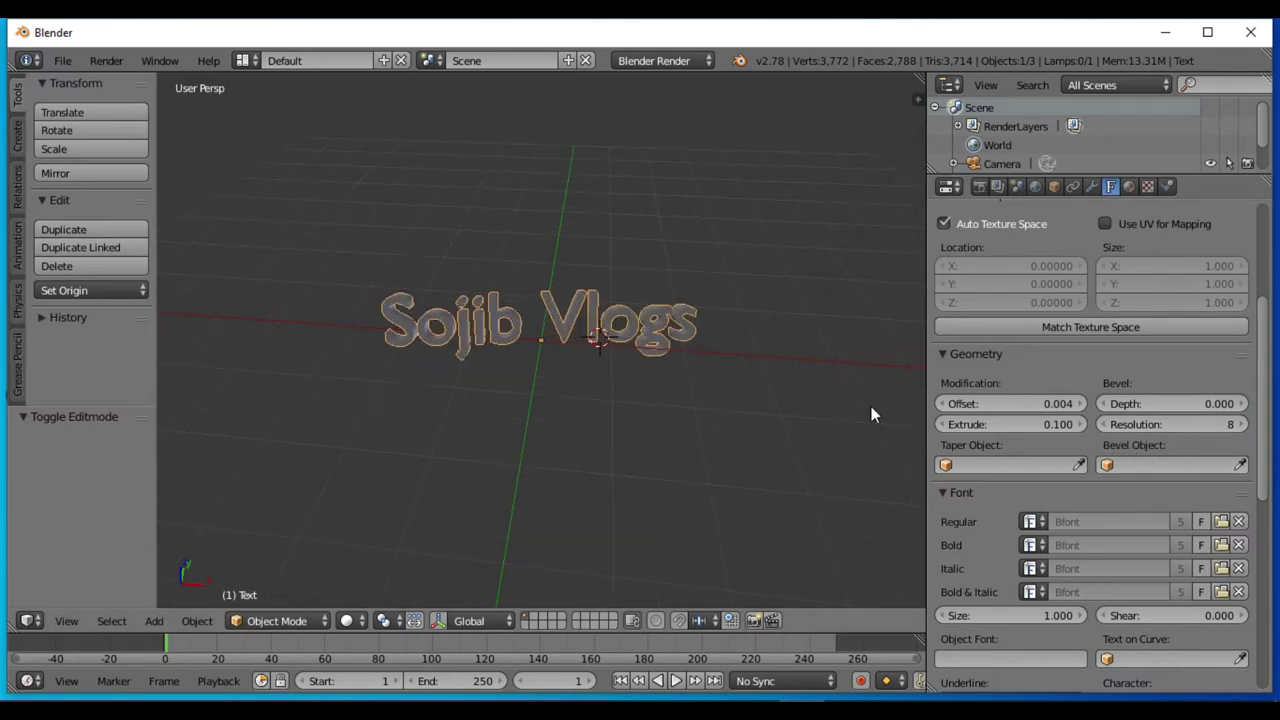
{"action": "left_click", "coordinate": [1148, 187]}
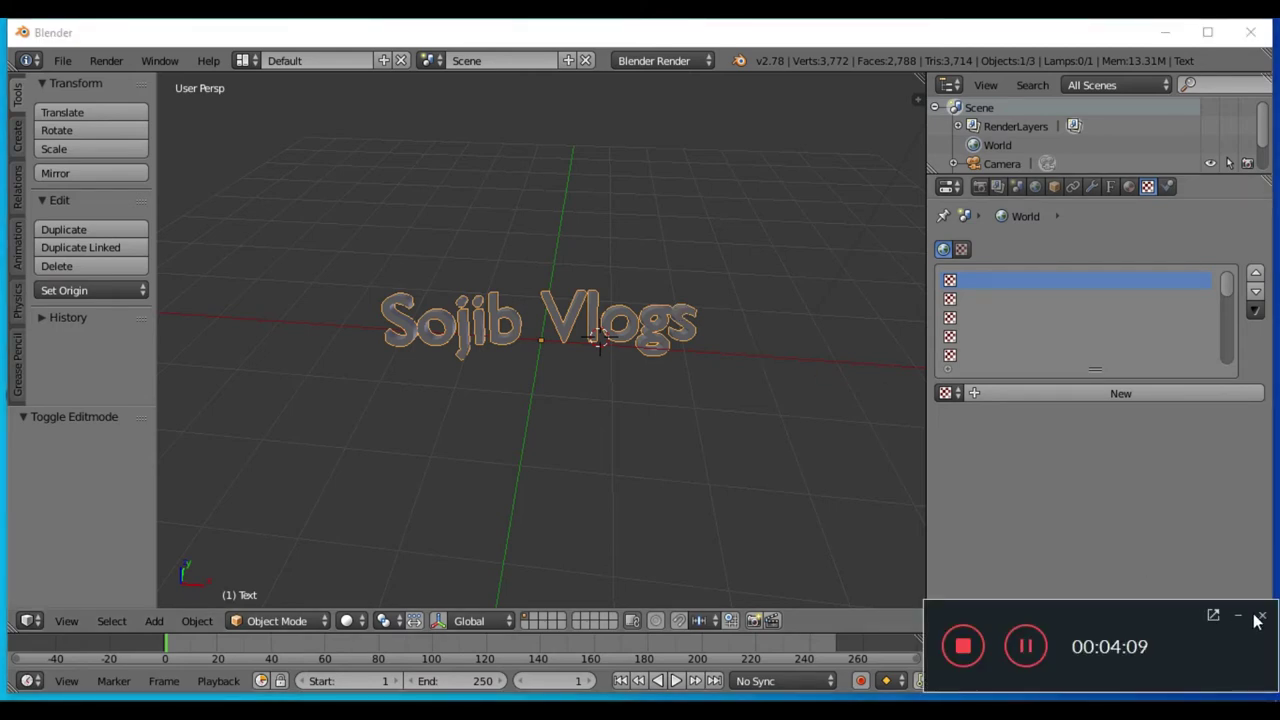
- Create a new material, Material.001, for the Sojib Vlogs text
{"action": "left_click", "coordinate": [1238, 615]}
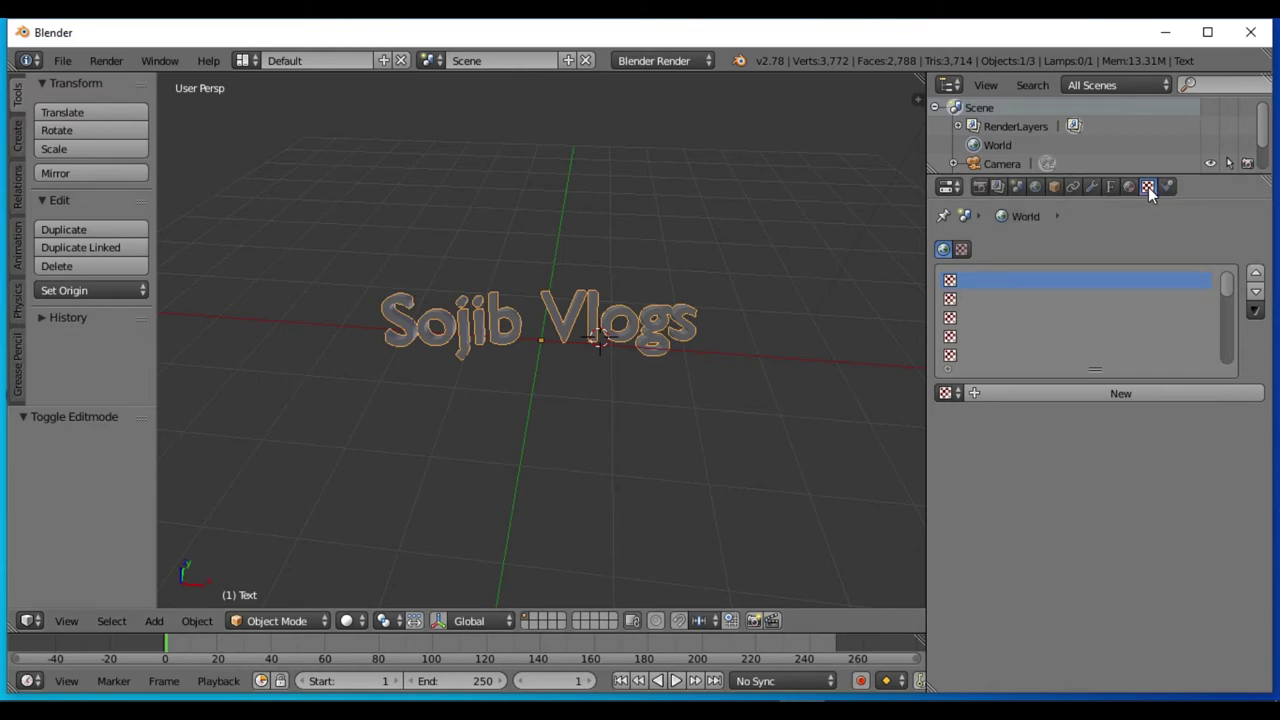
{"action": "left_click", "coordinate": [1137, 393]}
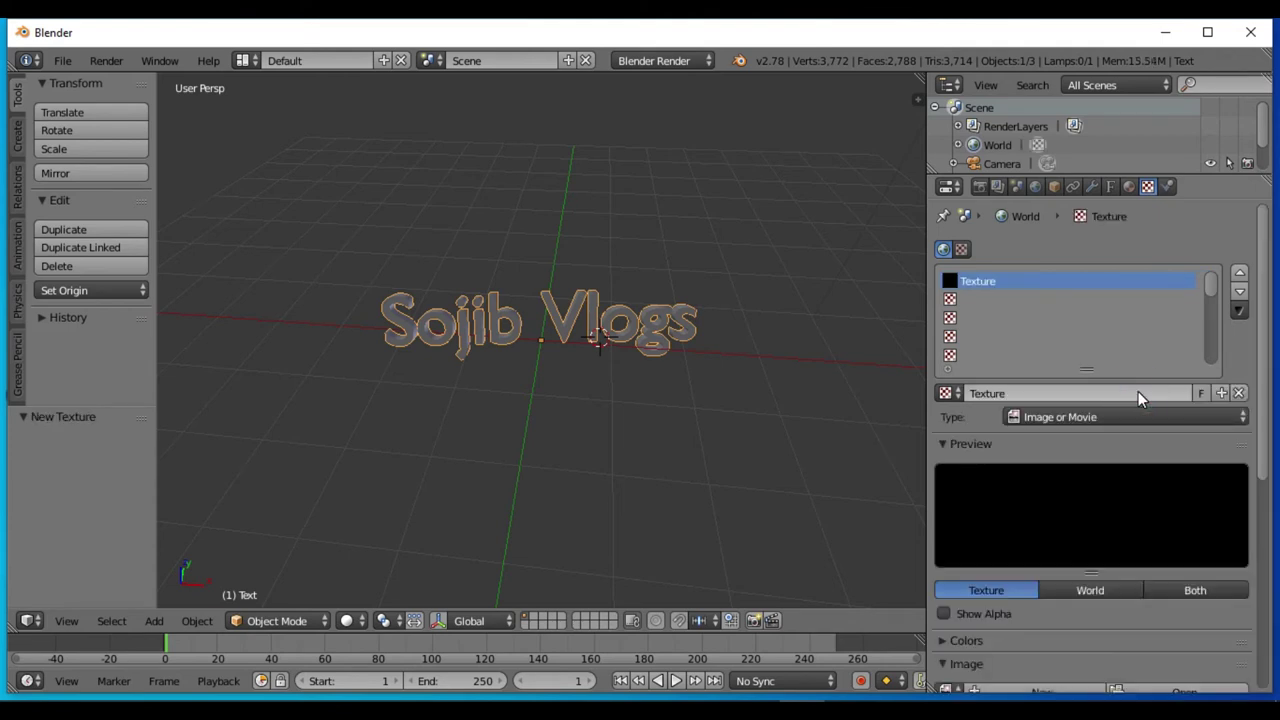
{"action": "scroll", "coordinate": [1230, 270], "scroll_direction": "down", "scroll_amount": 2}
{"action": "scroll", "coordinate": [1194, 288], "scroll_direction": "down", "scroll_amount": 1}
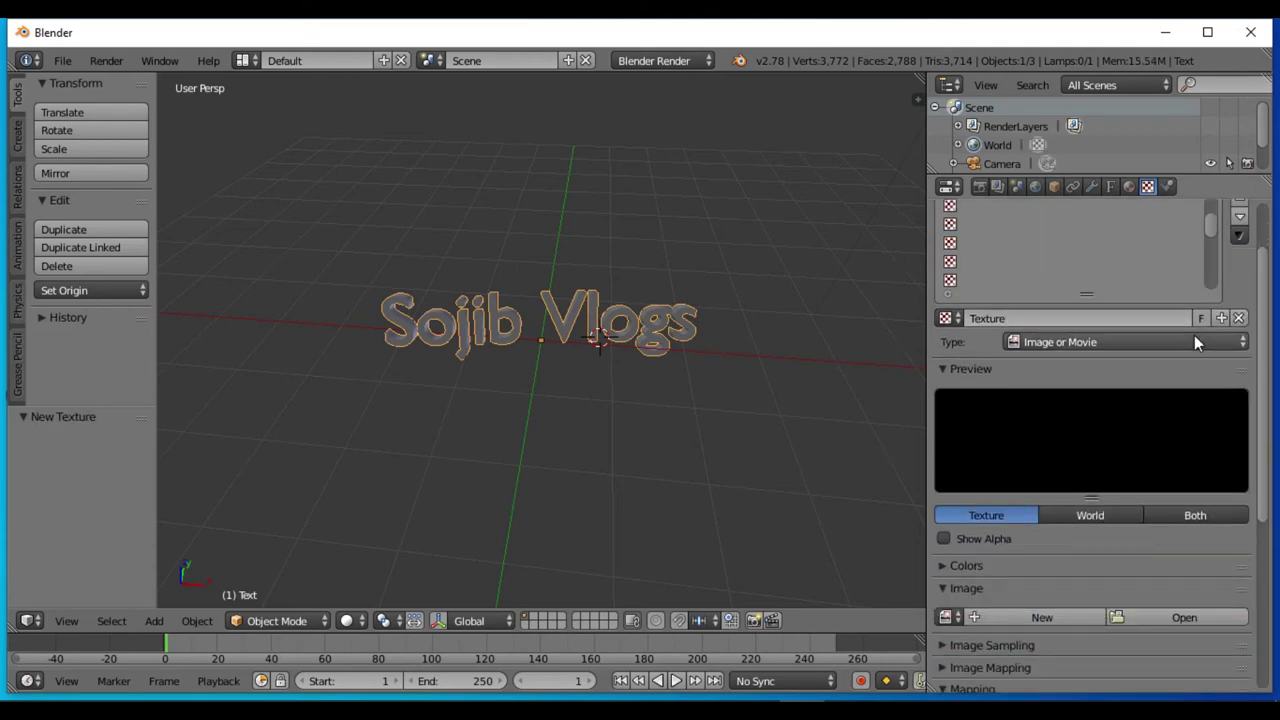
{"action": "scroll", "coordinate": [1194, 335], "scroll_direction": "up", "scroll_amount": 1}
{"action": "scroll", "coordinate": [1150, 560], "scroll_direction": "down", "scroll_amount": 3}
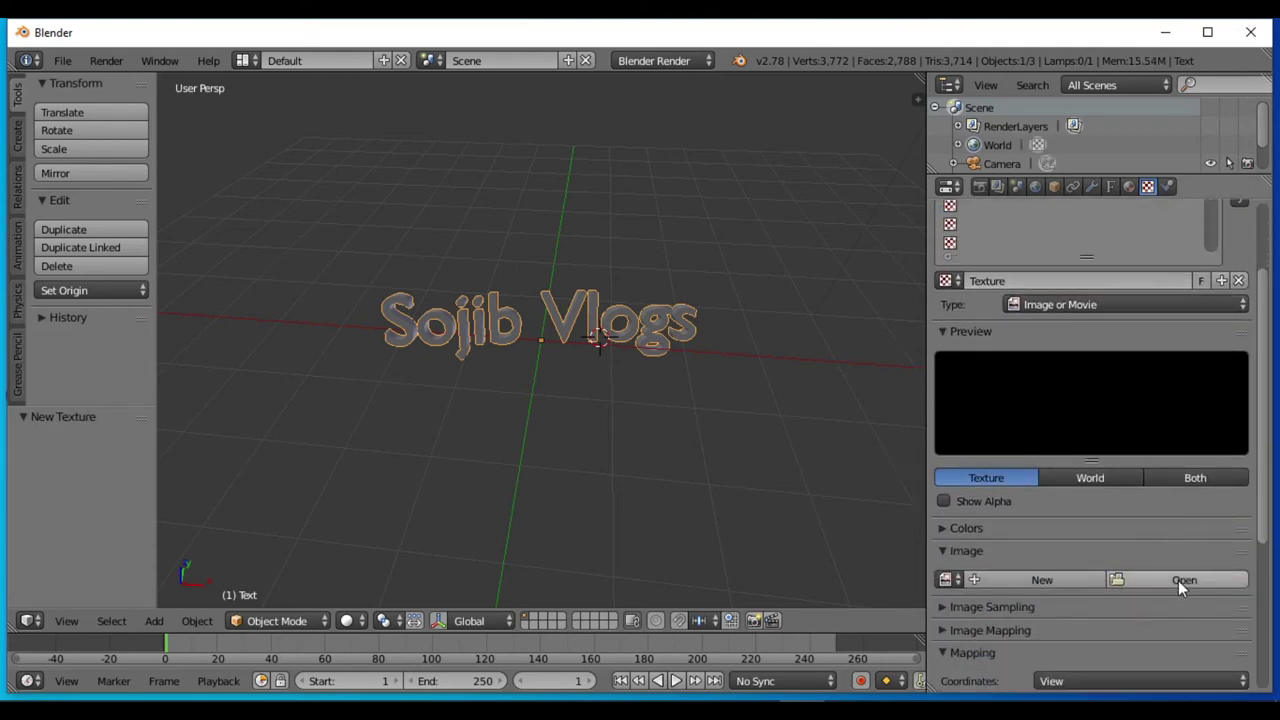
{"action": "left_click", "coordinate": [1129, 189]}
{"action": "left_click", "coordinate": [1147, 187]}
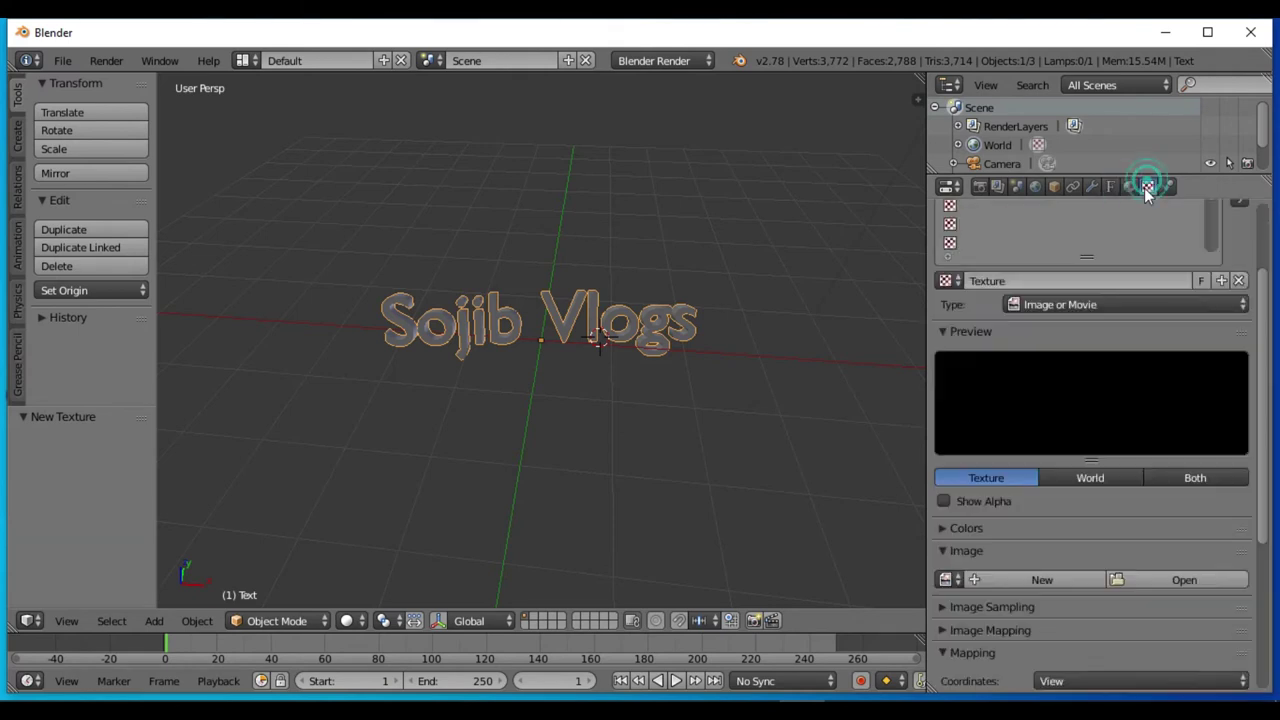
{"action": "left_click", "coordinate": [1129, 188]}
{"action": "left_click", "coordinate": [1070, 306]}
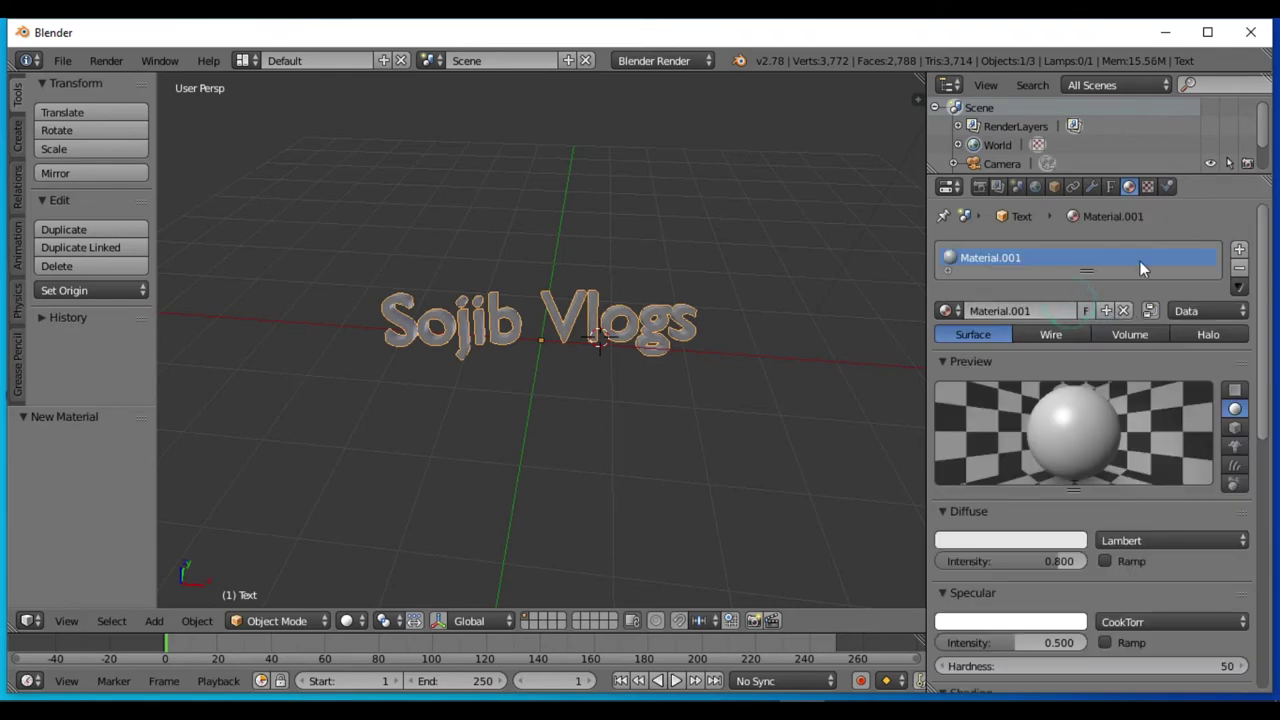
- Add a new image-type texture, Texture.001, to Material.001
{"action": "left_click", "coordinate": [1149, 186]}
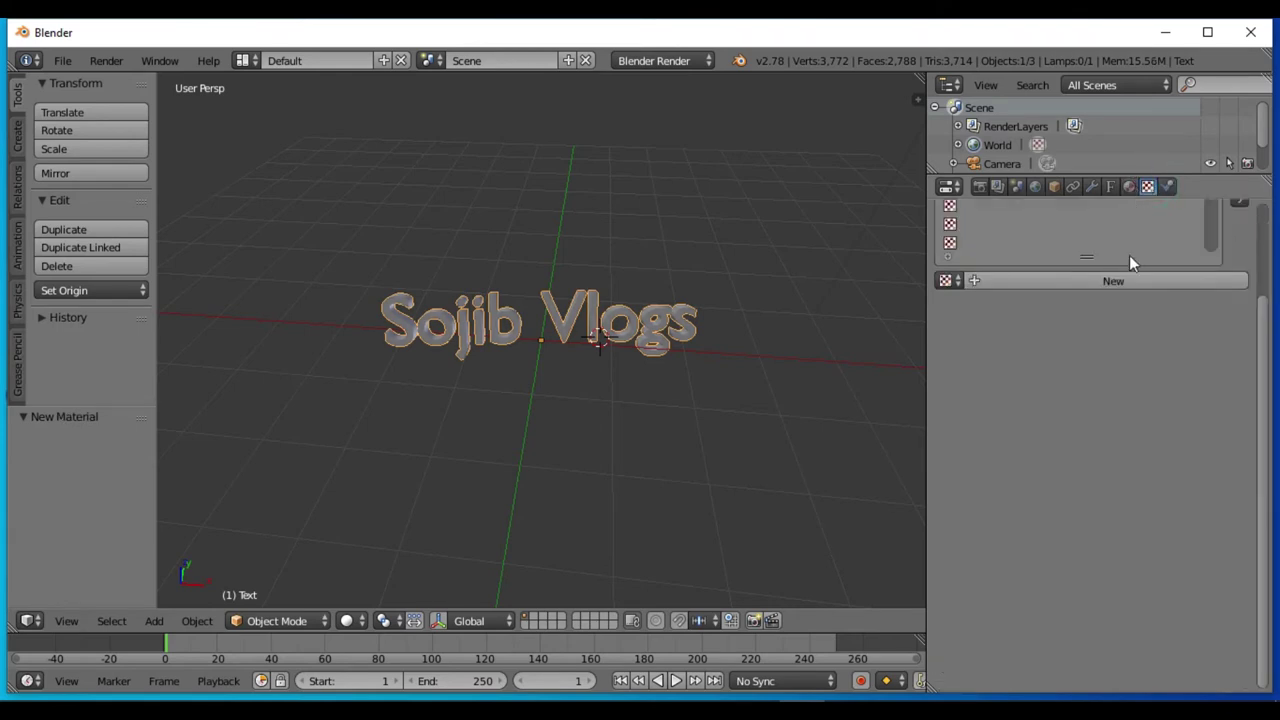
{"action": "left_click", "coordinate": [1131, 280]}
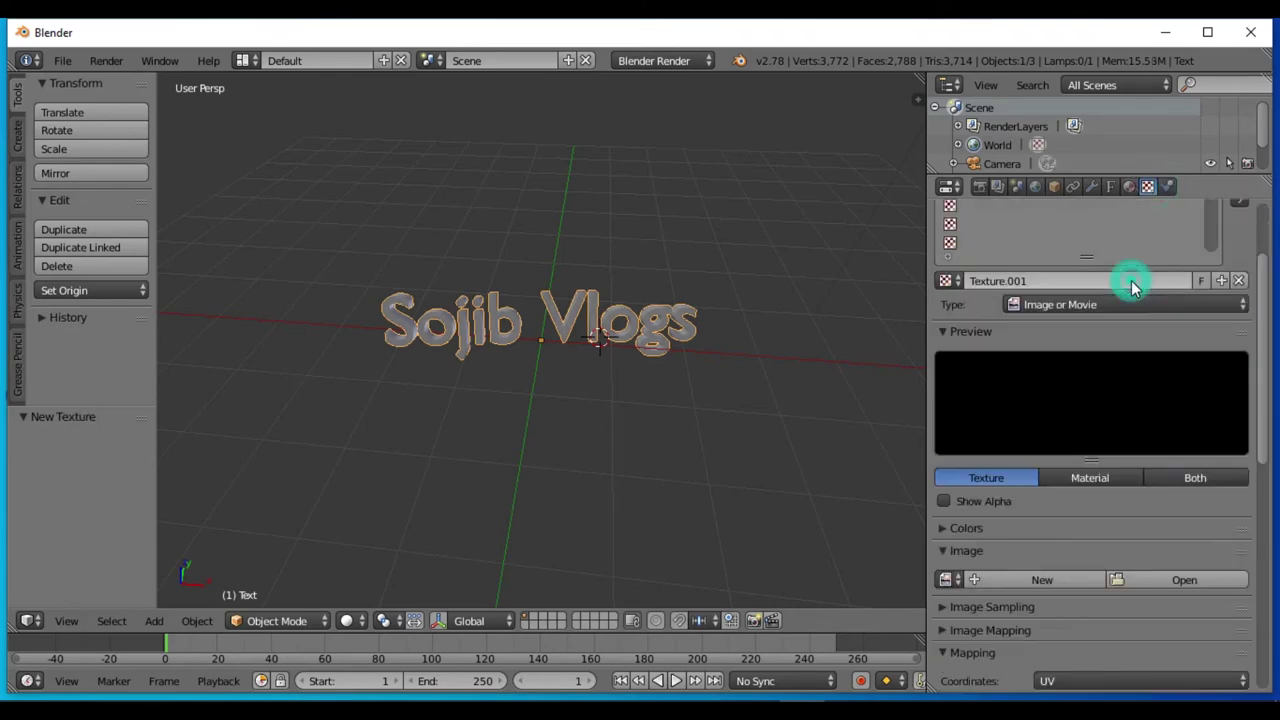
{"action": "left_click", "coordinate": [1128, 188]}
- Load gold.jpg from the Desktop as Texture.001's image
{"action": "left_click", "coordinate": [1149, 187]}
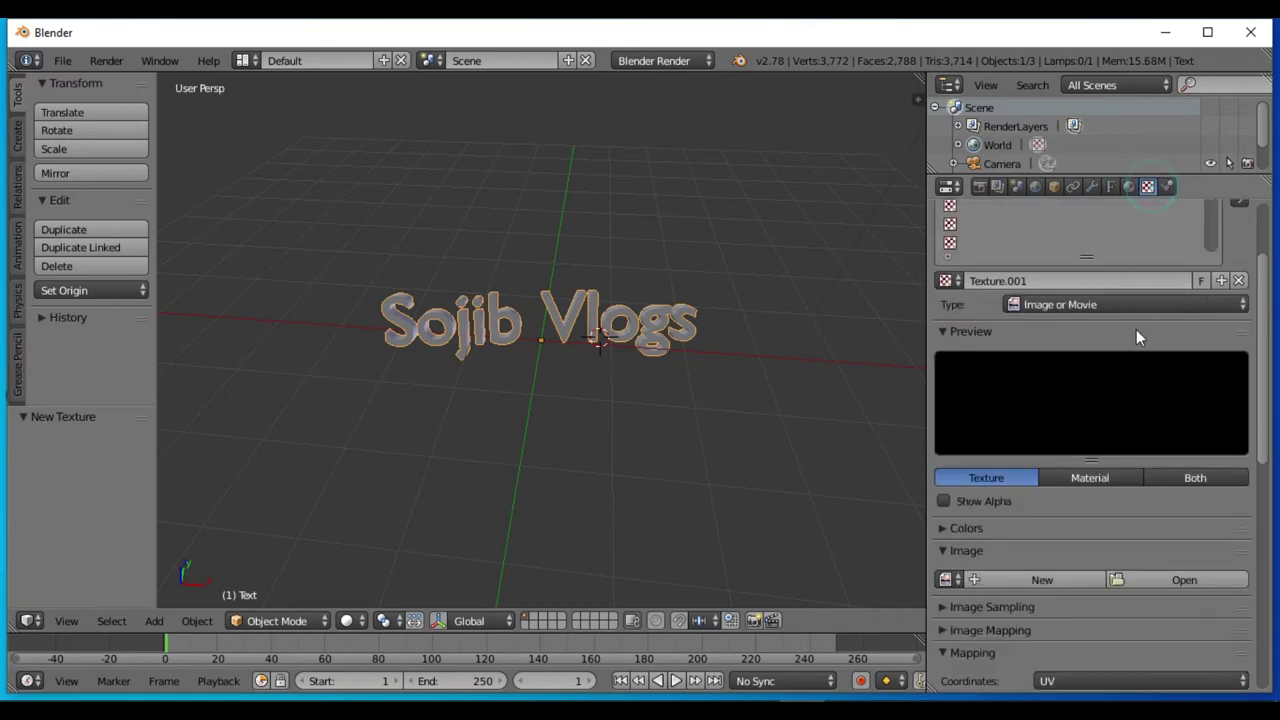
{"action": "scroll", "coordinate": [1135, 400], "scroll_direction": "down", "scroll_amount": 3}
{"action": "left_click", "coordinate": [1188, 466]}
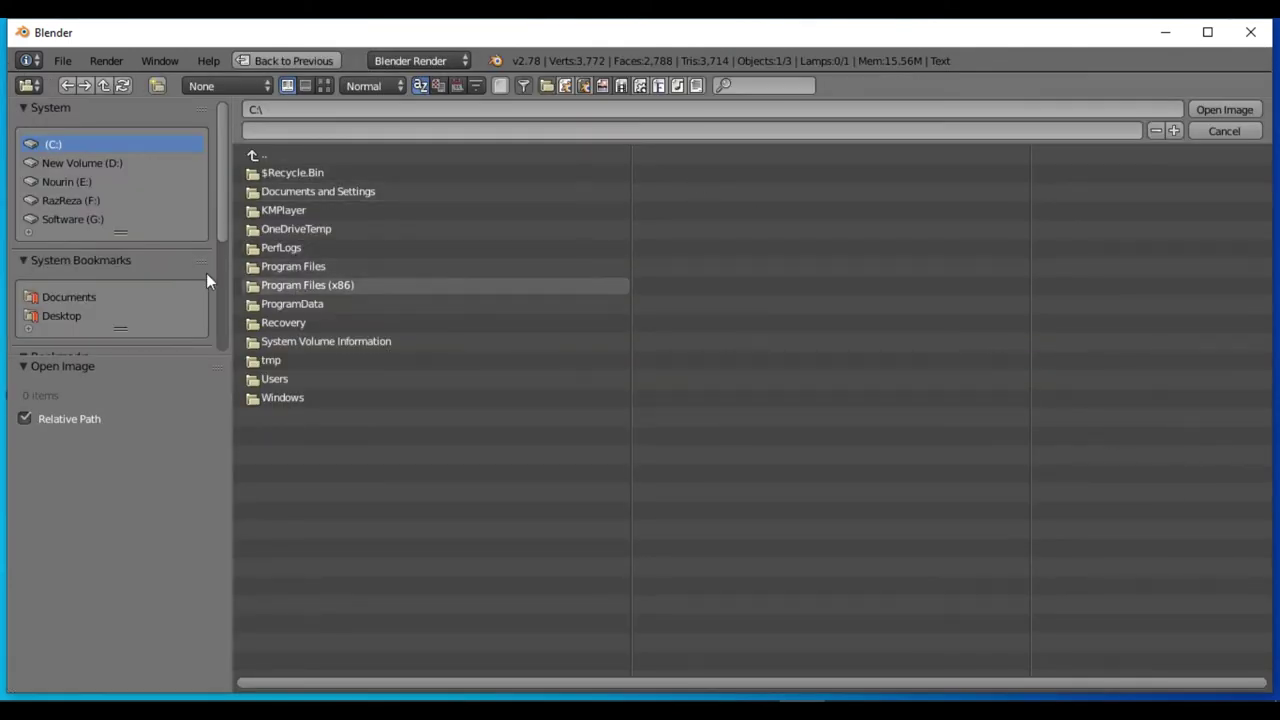
{"action": "left_click", "coordinate": [76, 317]}
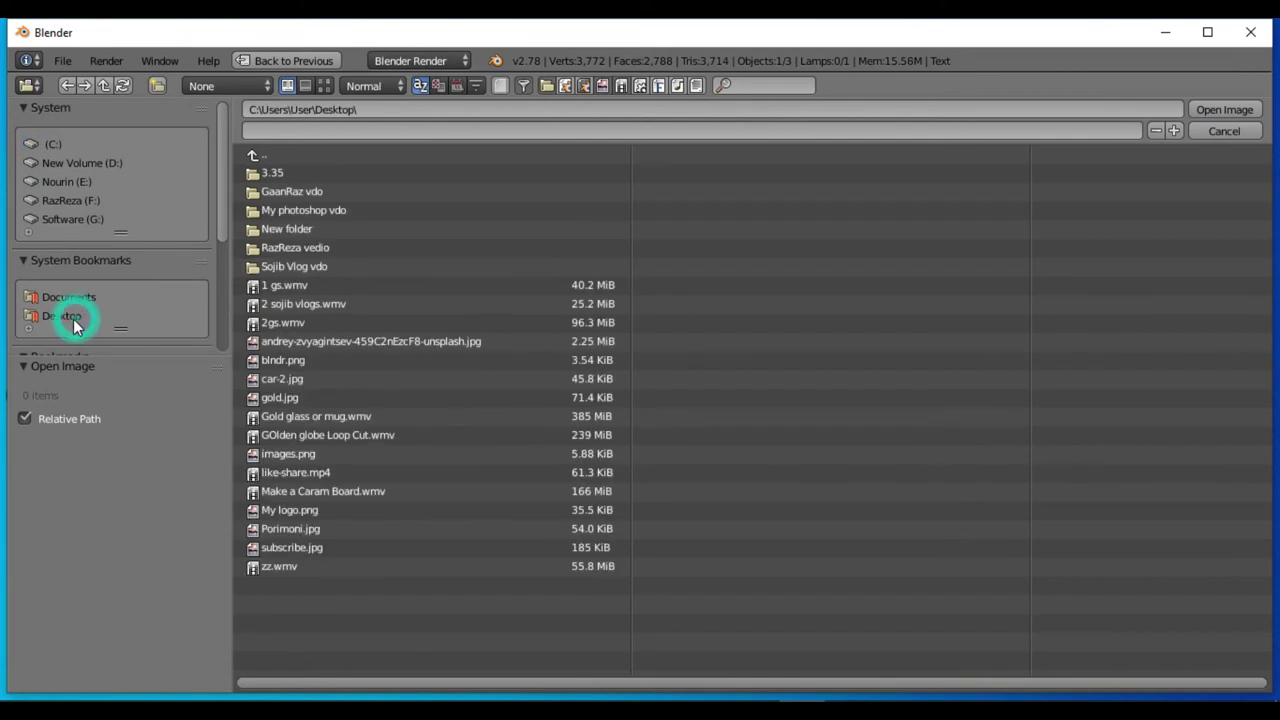
{"action": "double_click", "coordinate": [339, 397]}
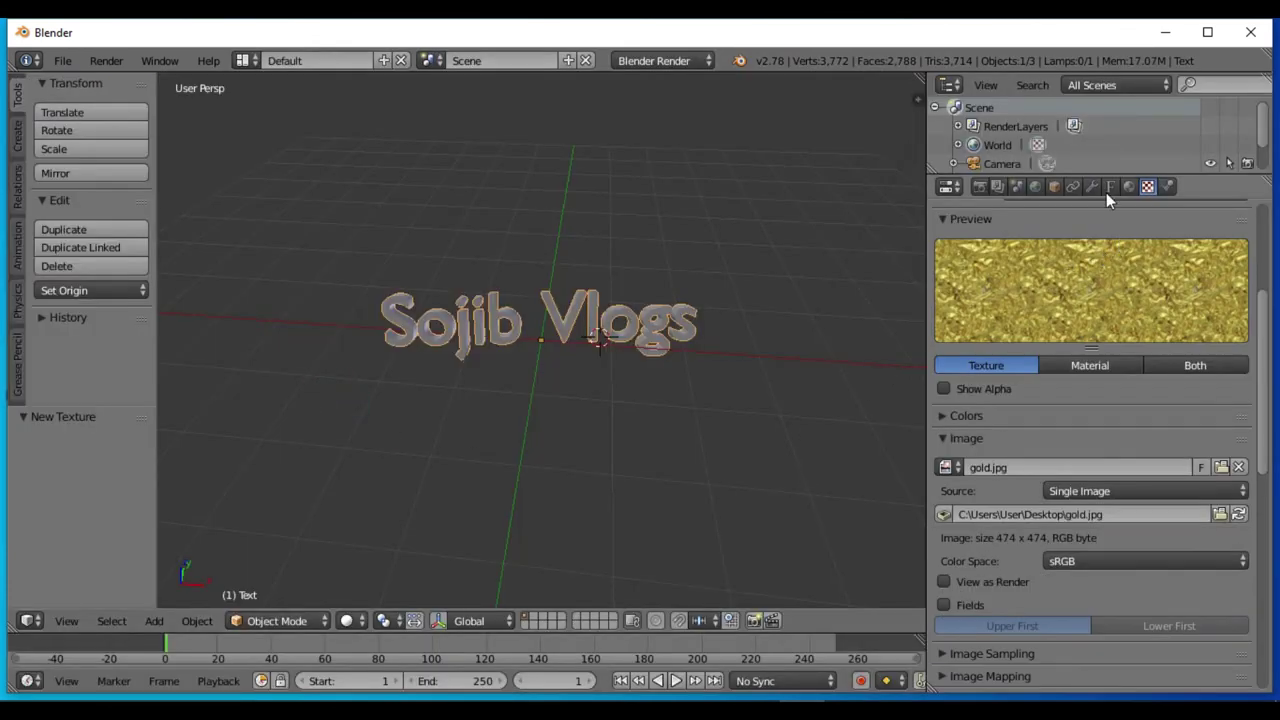
- Preview Material.001 on the cube, plane, sphere and monkey shapes, ending on the sphere
{"action": "left_click", "coordinate": [1129, 186]}
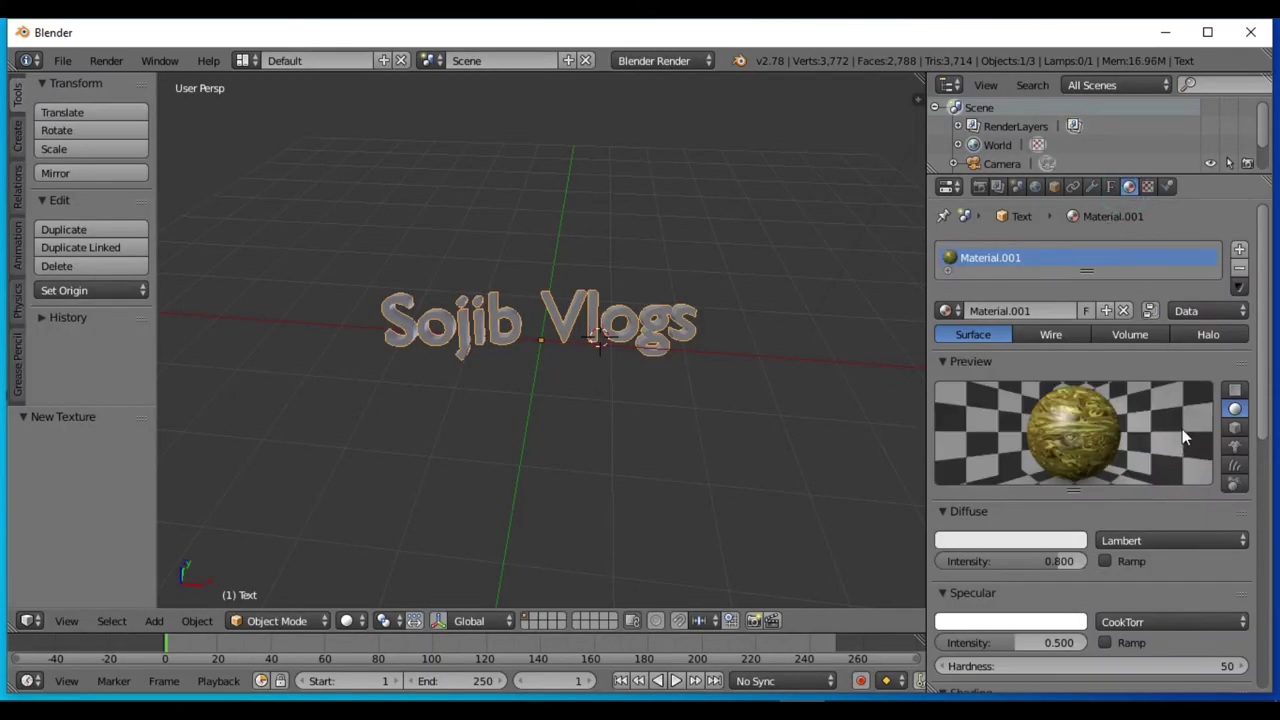
{"action": "left_click", "coordinate": [1235, 427]}
{"action": "left_click", "coordinate": [1235, 390]}
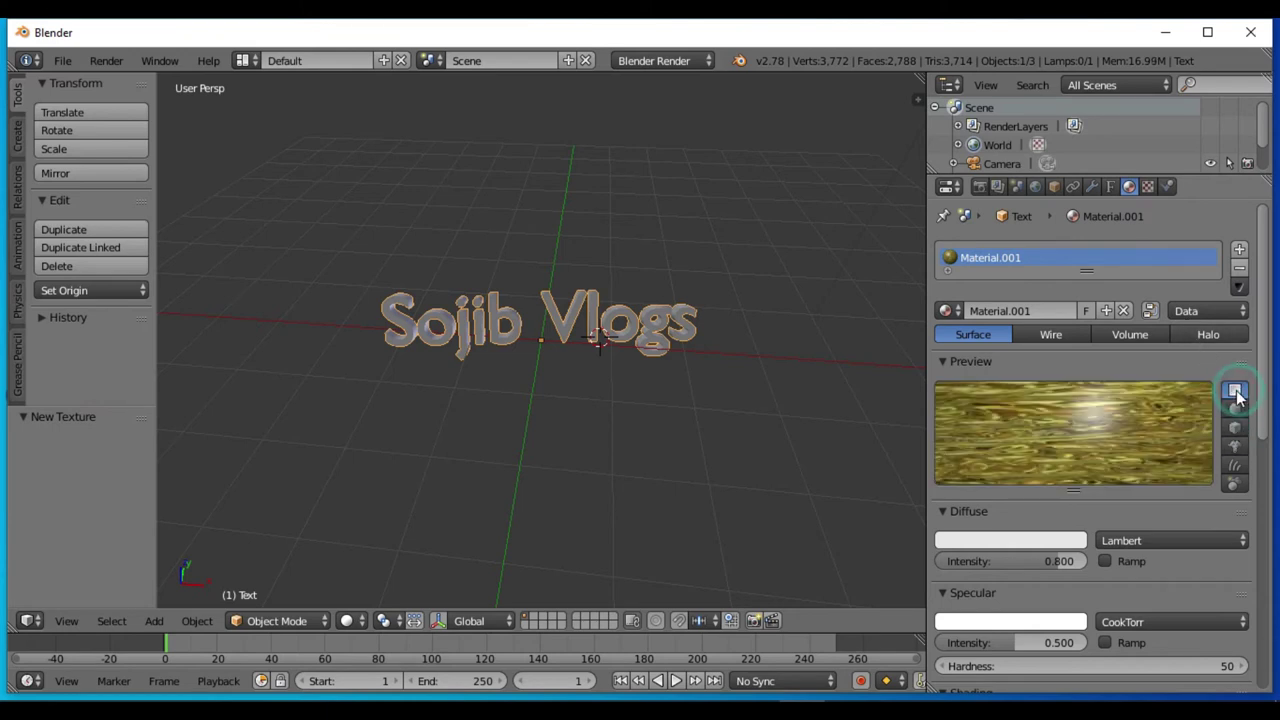
{"action": "left_click", "coordinate": [1236, 409]}
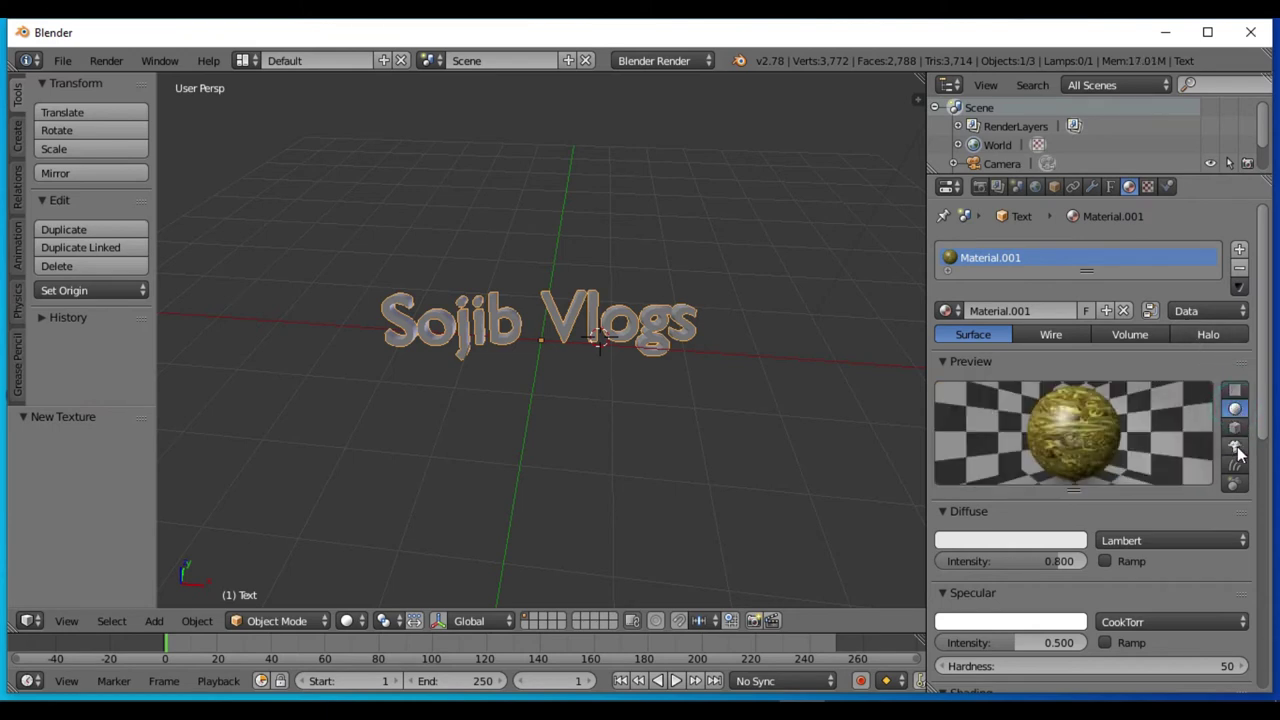
{"action": "left_click", "coordinate": [1236, 445]}
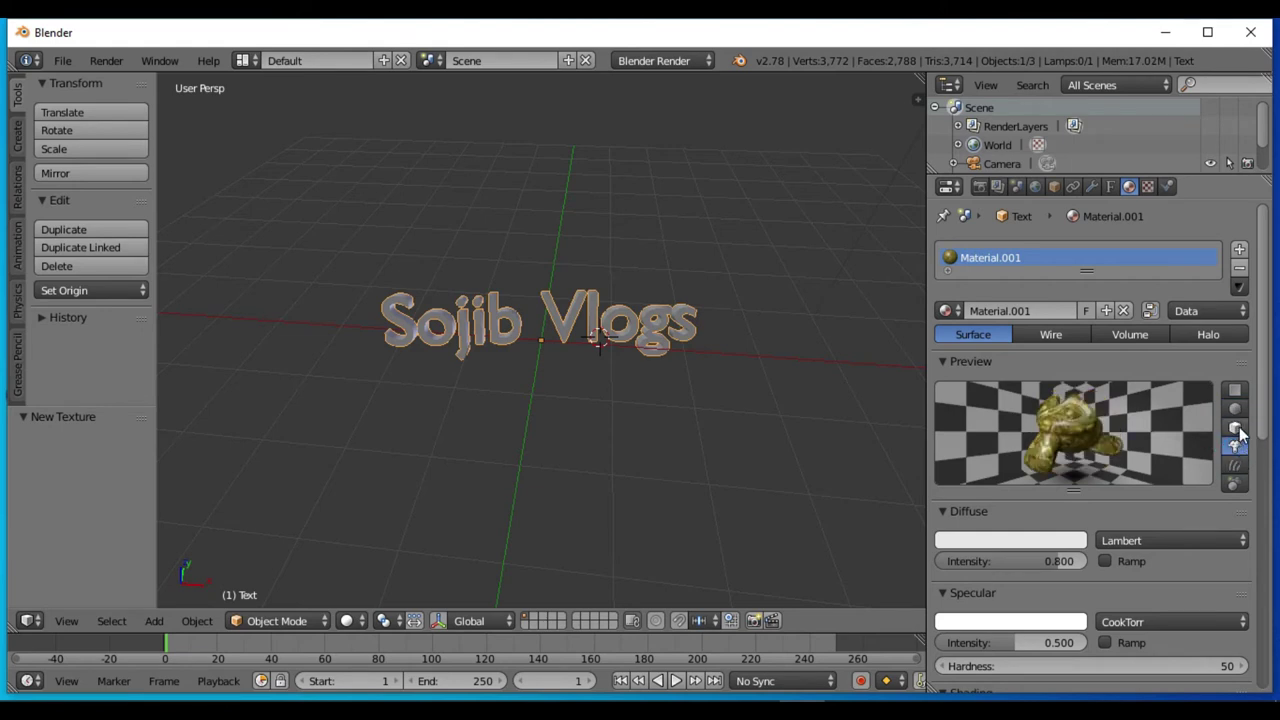
{"action": "left_click", "coordinate": [1235, 427]}
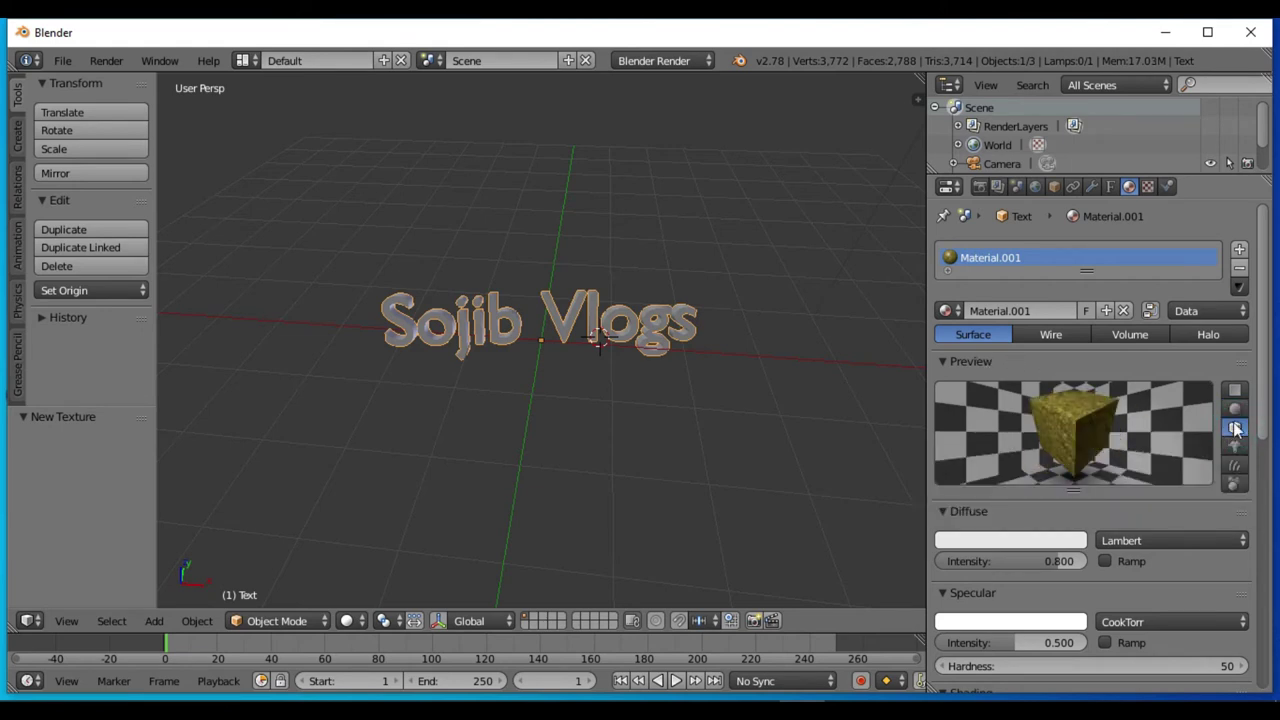
{"action": "left_click", "coordinate": [1235, 410]}
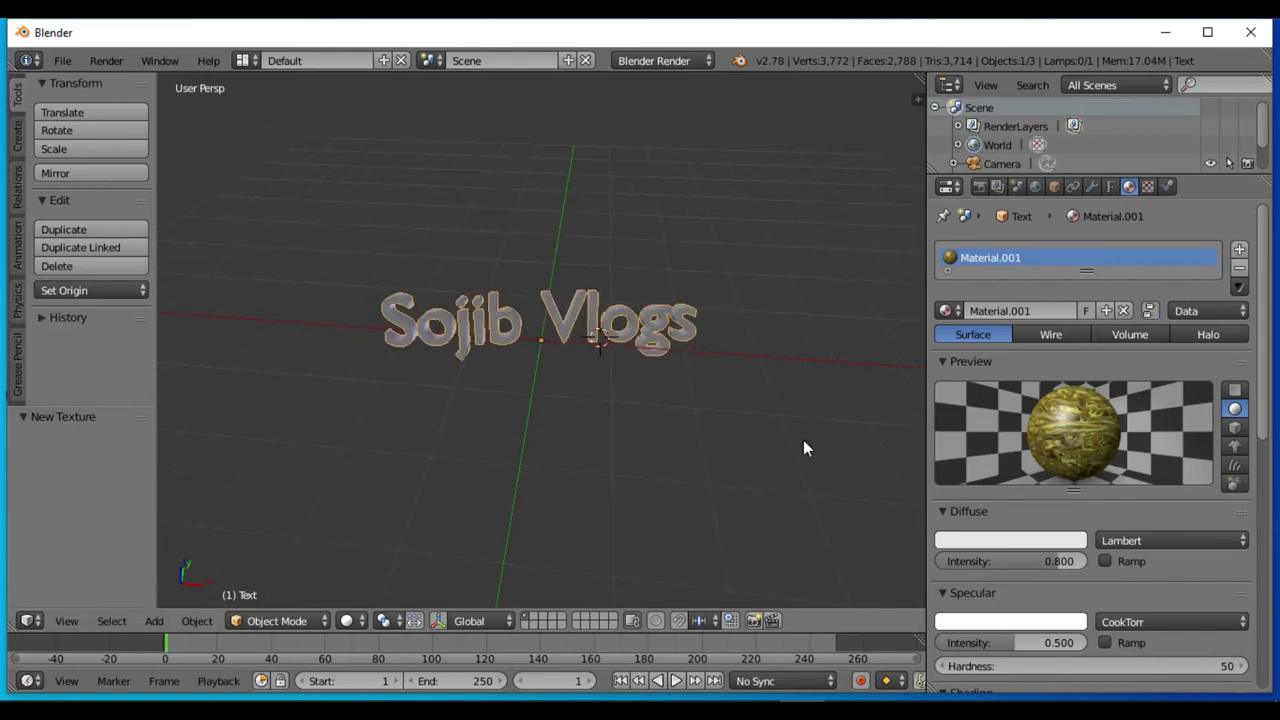
- Switch the viewport to Rendered shading, zoom in and orbit to view the gold lettering
{"action": "left_click", "coordinate": [350, 626]}
{"action": "left_click", "coordinate": [385, 494]}
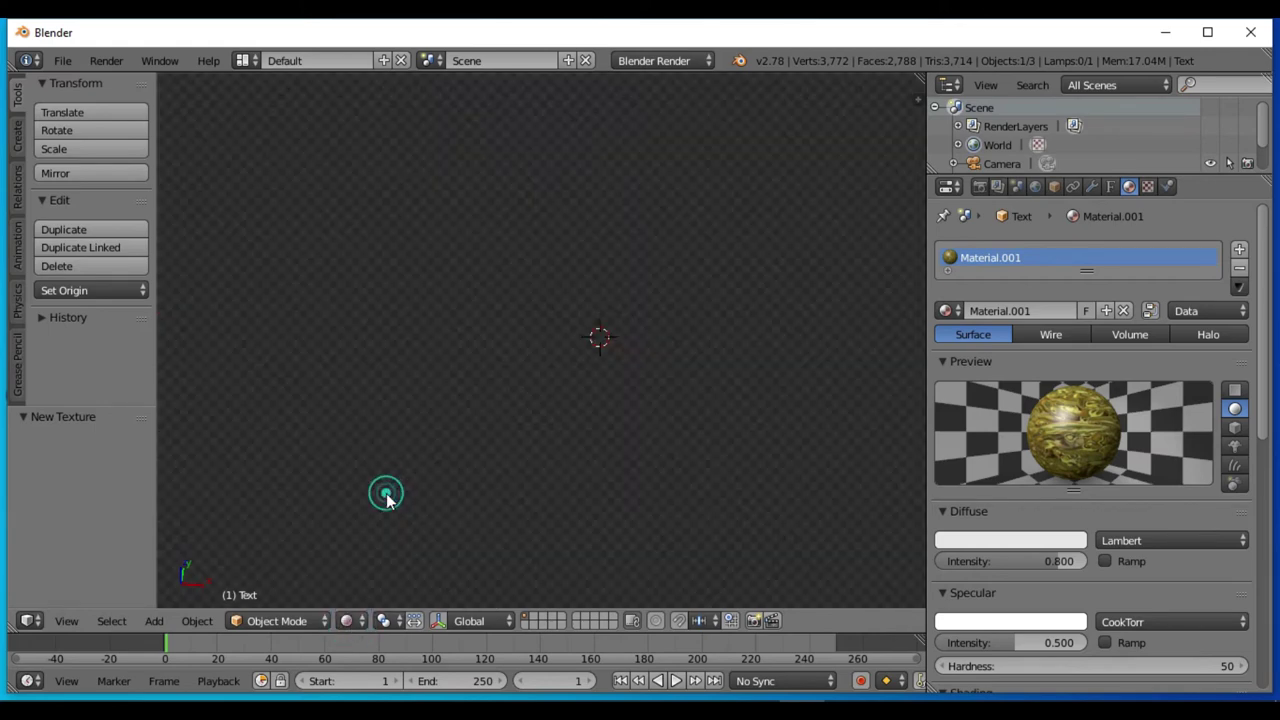
{"action": "scroll", "coordinate": [658, 405], "scroll_direction": "up", "scroll_amount": 3}
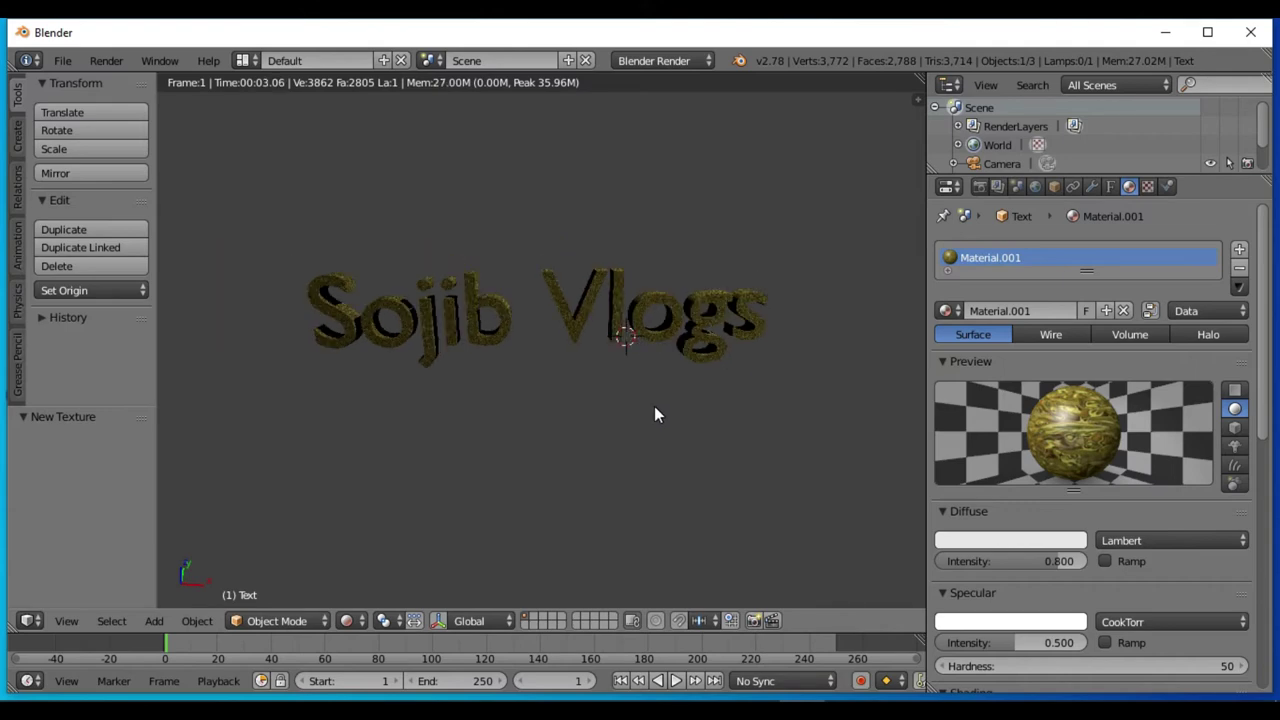
{"action": "mouse_move", "coordinate": [579, 412]}
{"action": "middle_mouse_down"}
{"action": "mouse_move", "coordinate": [661, 410]}
{"action": "mouse_move", "coordinate": [608, 378]}
{"action": "middle_mouse_up"}
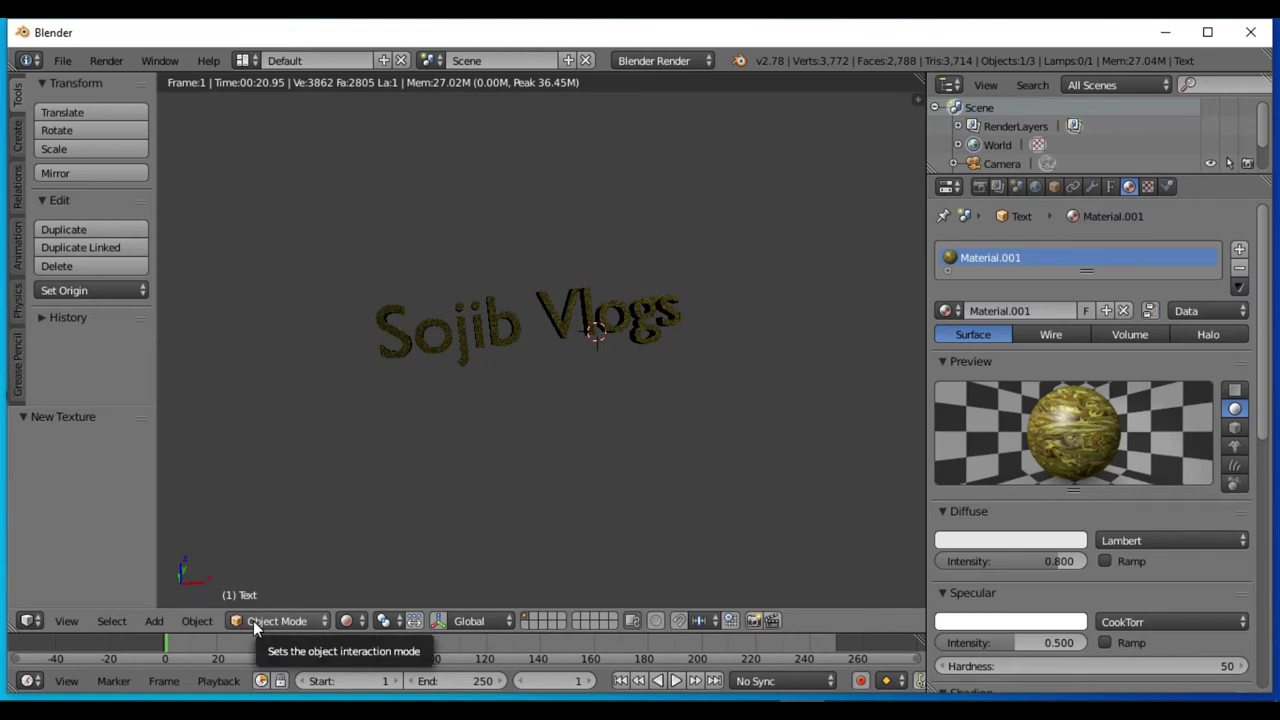
- Set viewport shading to Solid, then toggle camera view on and off with Numpad 0
{"action": "left_click", "coordinate": [347, 622]}
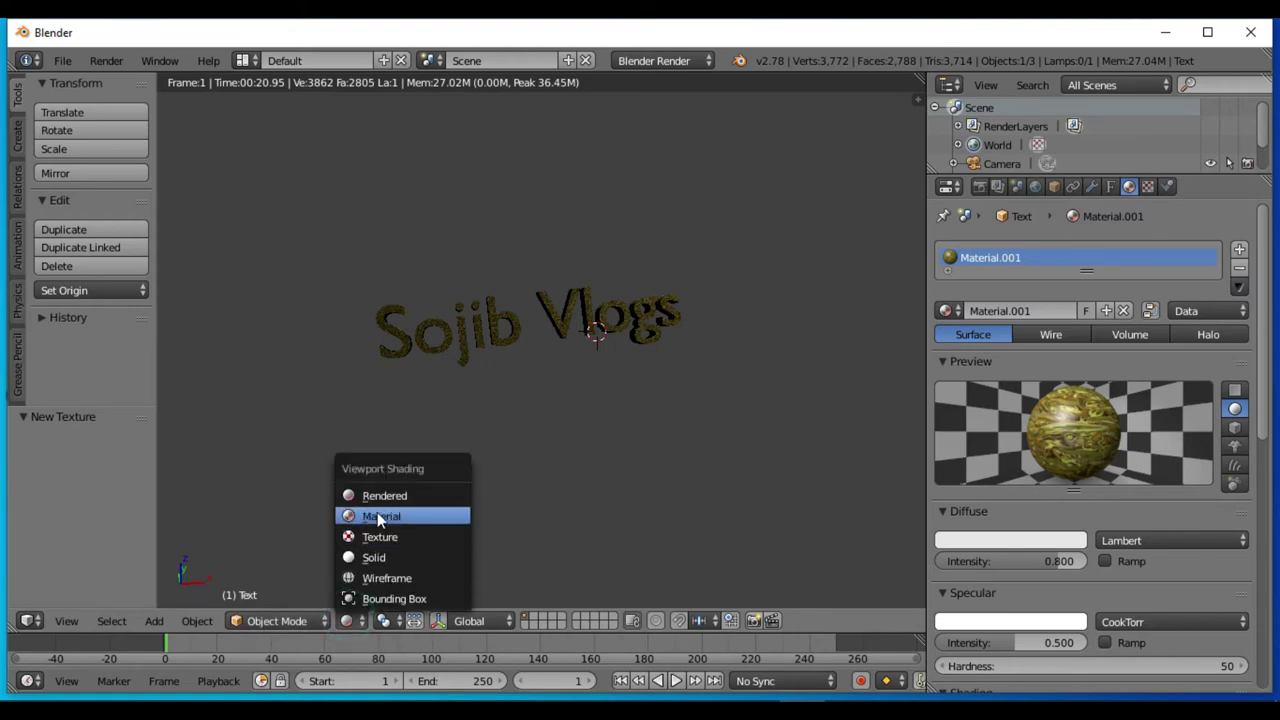
{"action": "left_click", "coordinate": [380, 498]}
{"action": "left_click", "coordinate": [347, 621]}
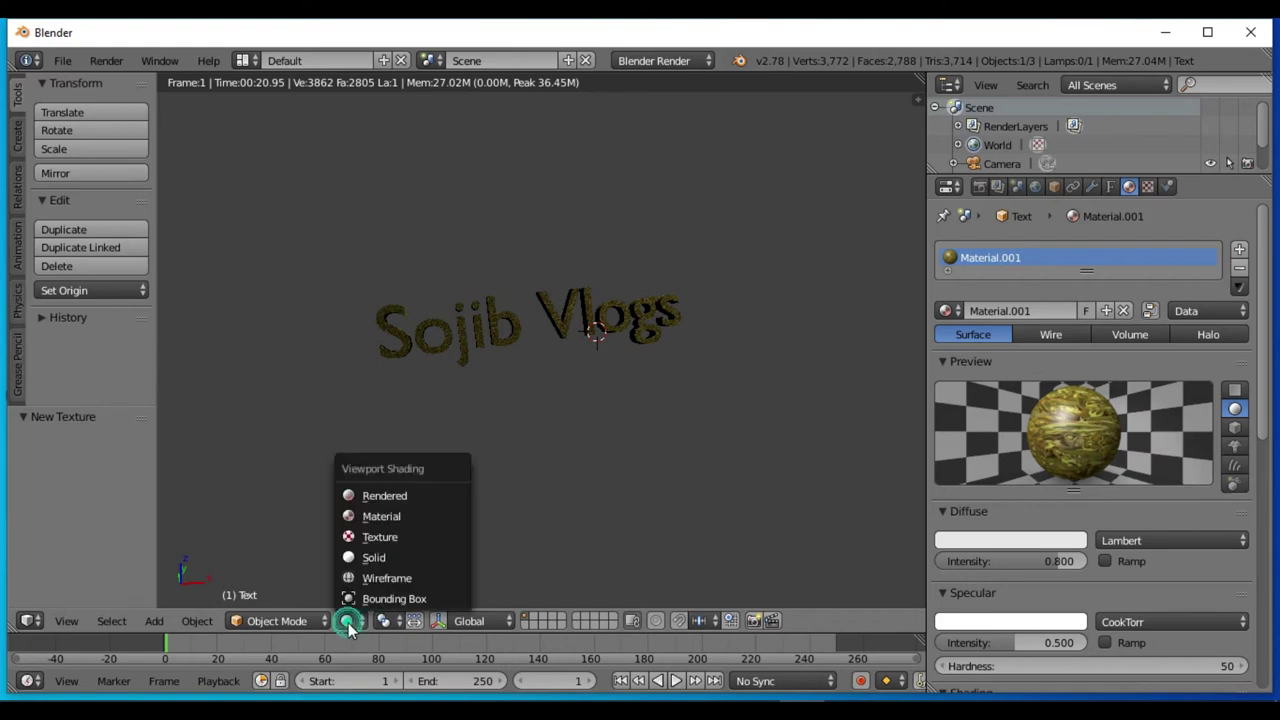
{"action": "left_click", "coordinate": [364, 566]}
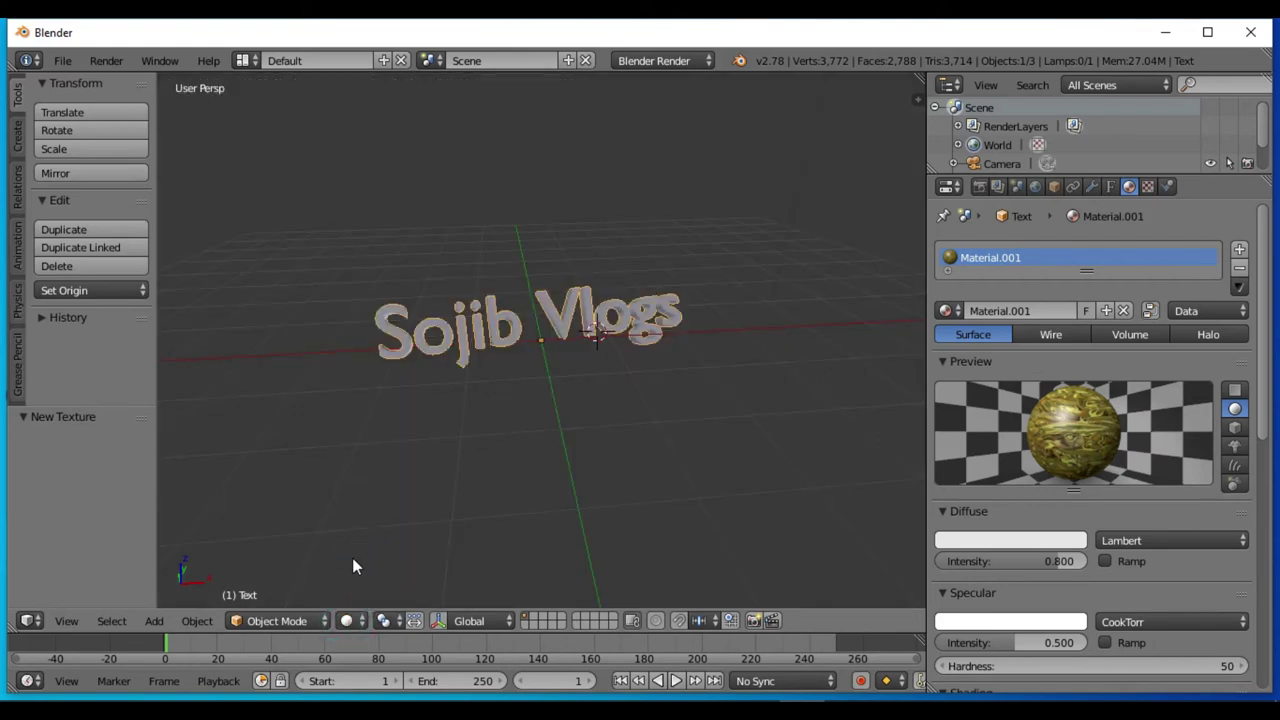
{"action": "key", "text": "KP_0"}
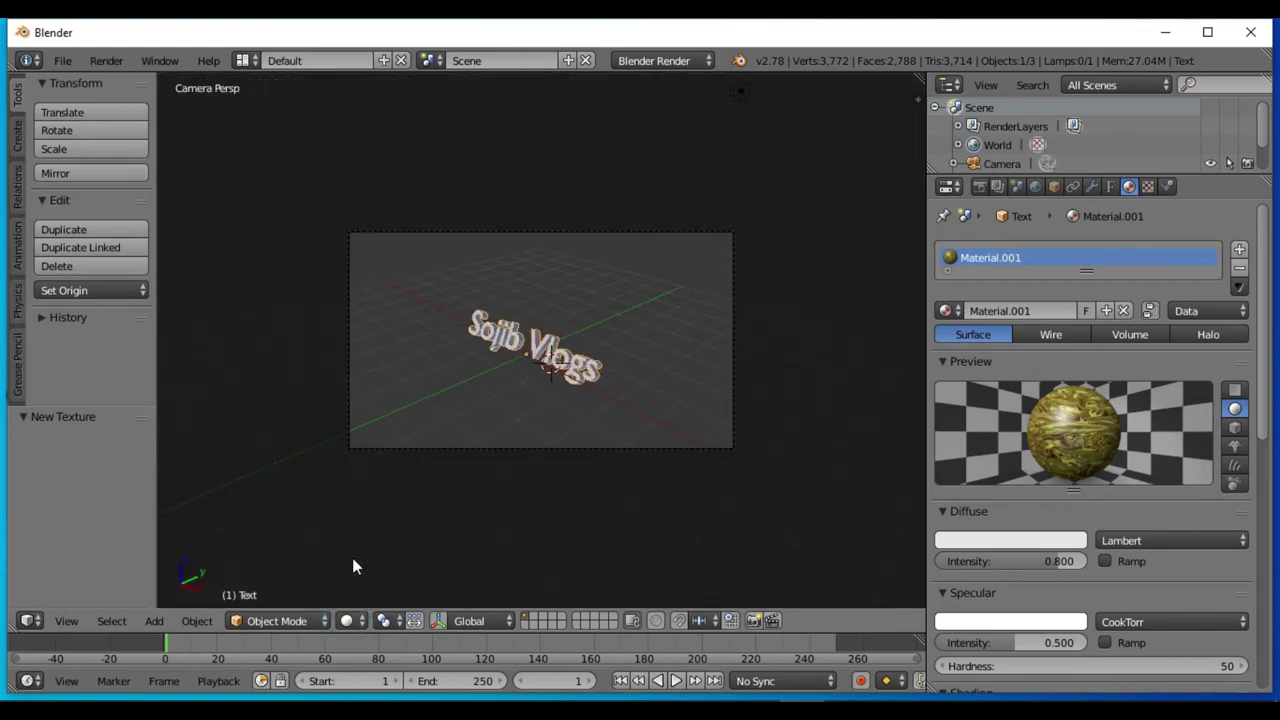
{"action": "key", "text": "KP_0"}
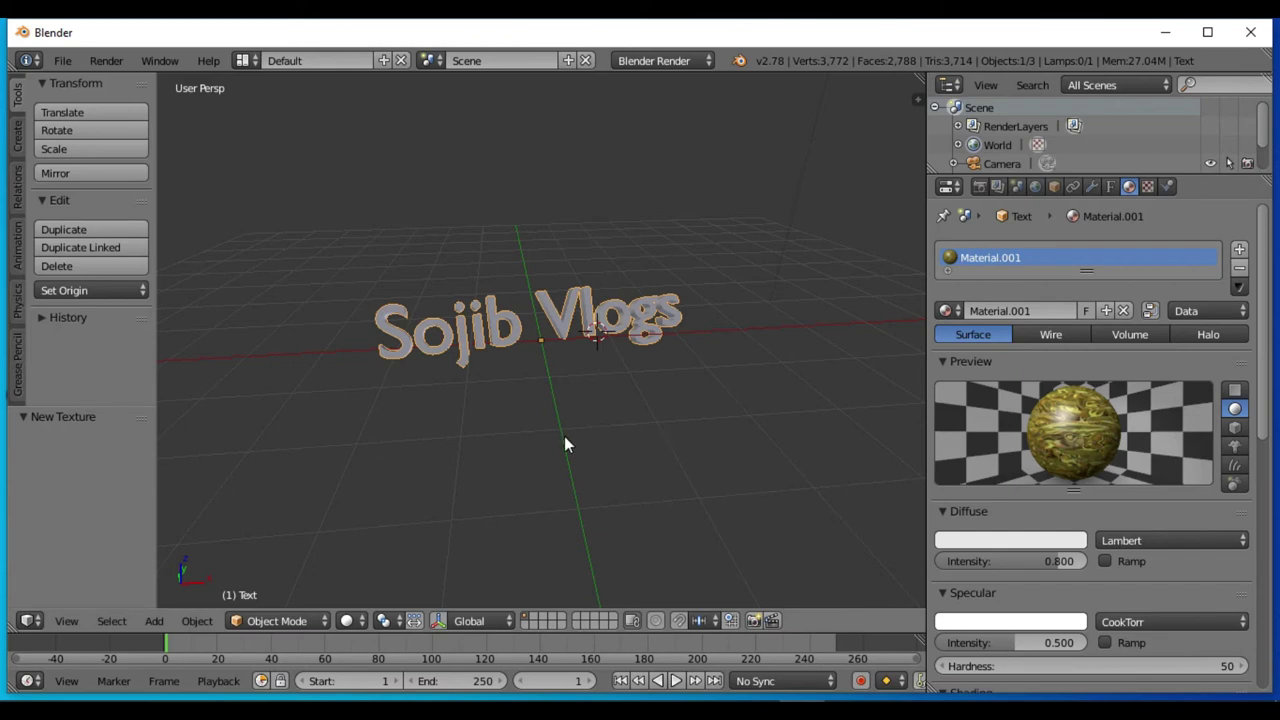
- Add a plane under the text and scale it uniformly to 5.279
{"action": "key", "text": "shift+a"}
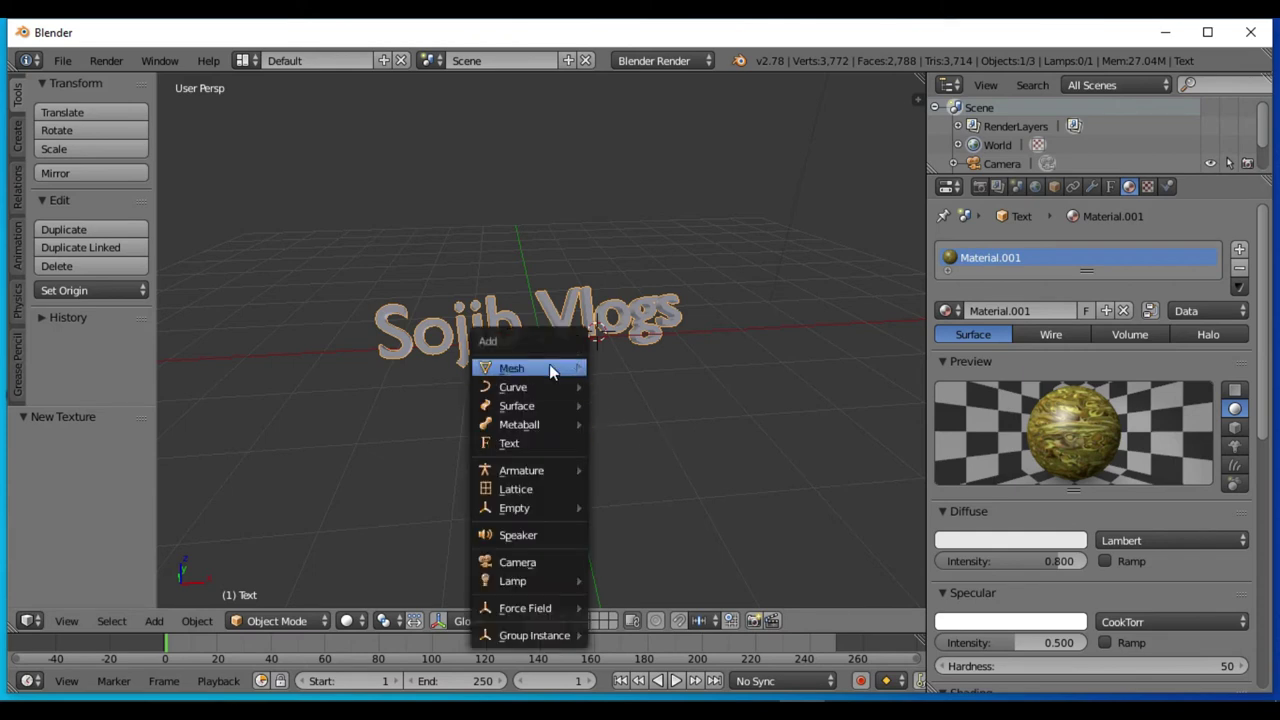
{"action": "left_click", "coordinate": [617, 372]}
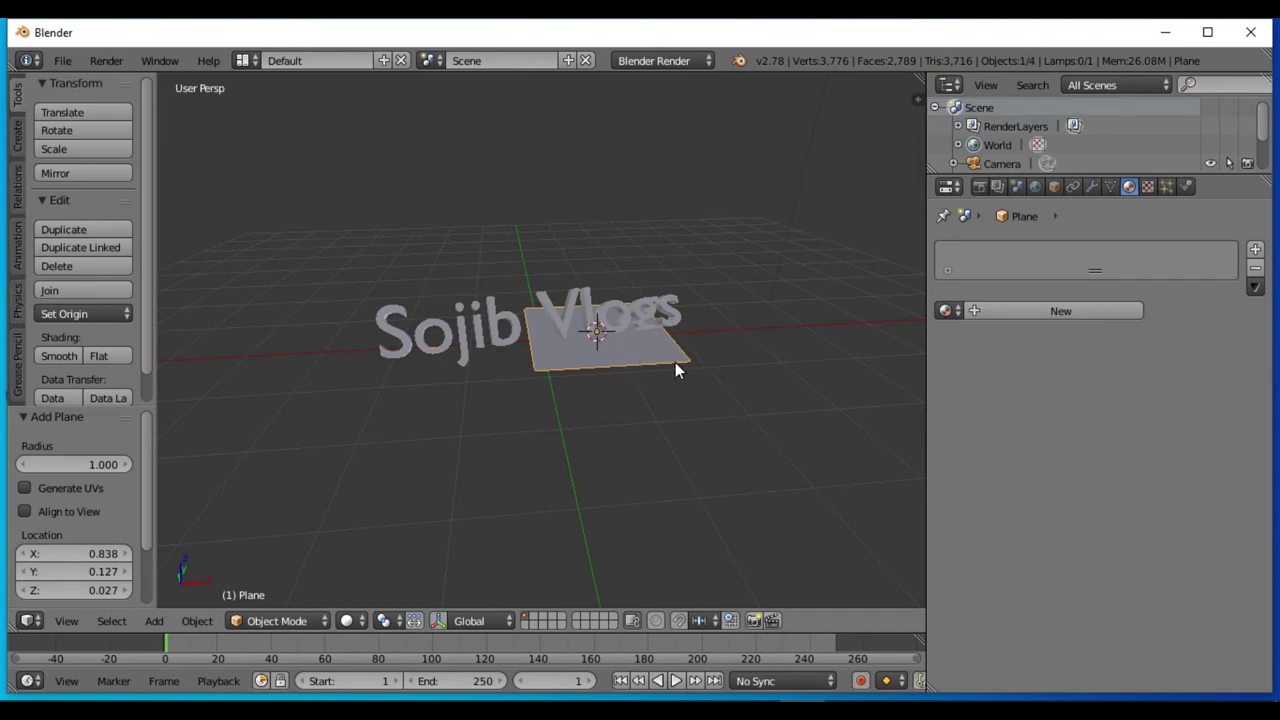
{"action": "key", "text": "s"}
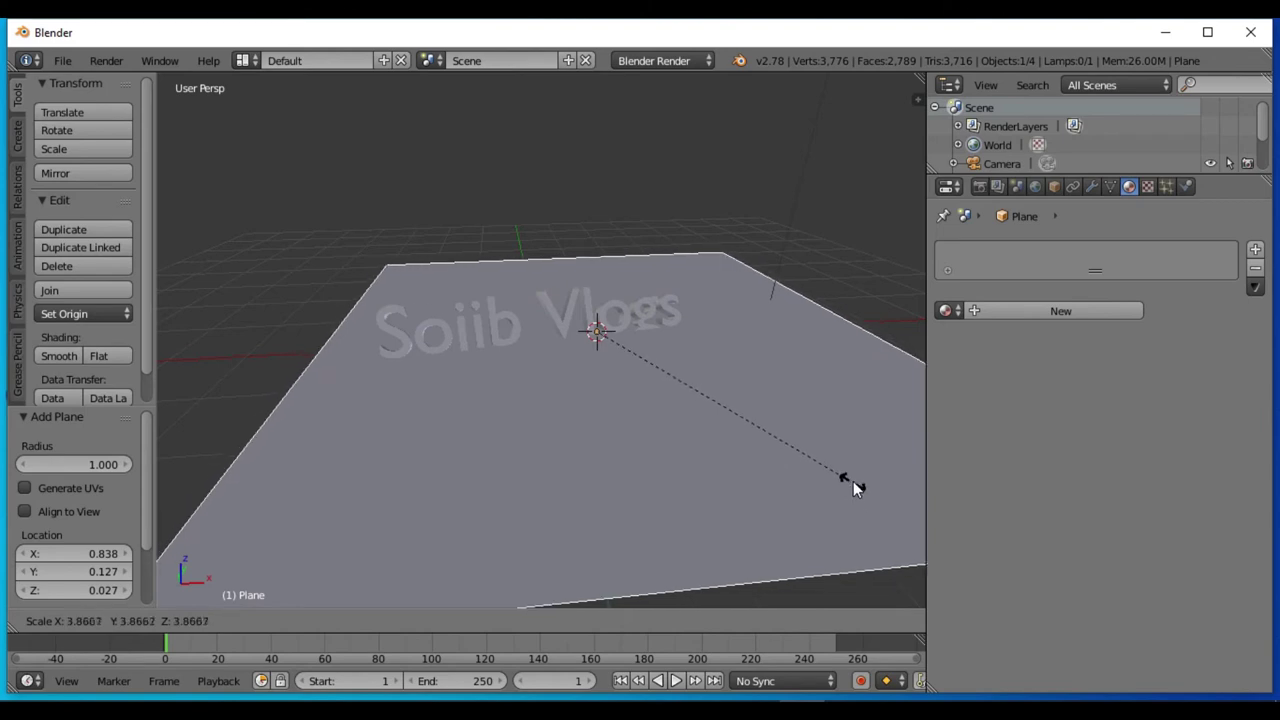
{"action": "left_click", "coordinate": [179, 549]}
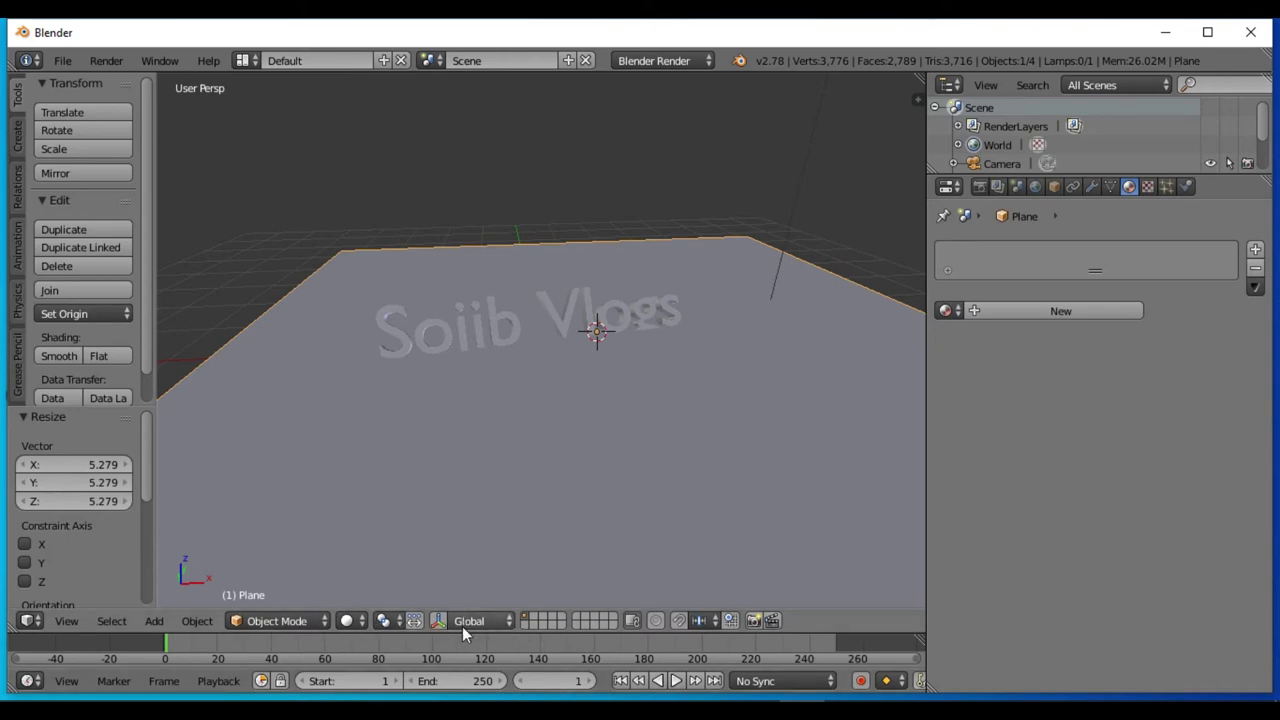
{"action": "left_click", "coordinate": [443, 620]}
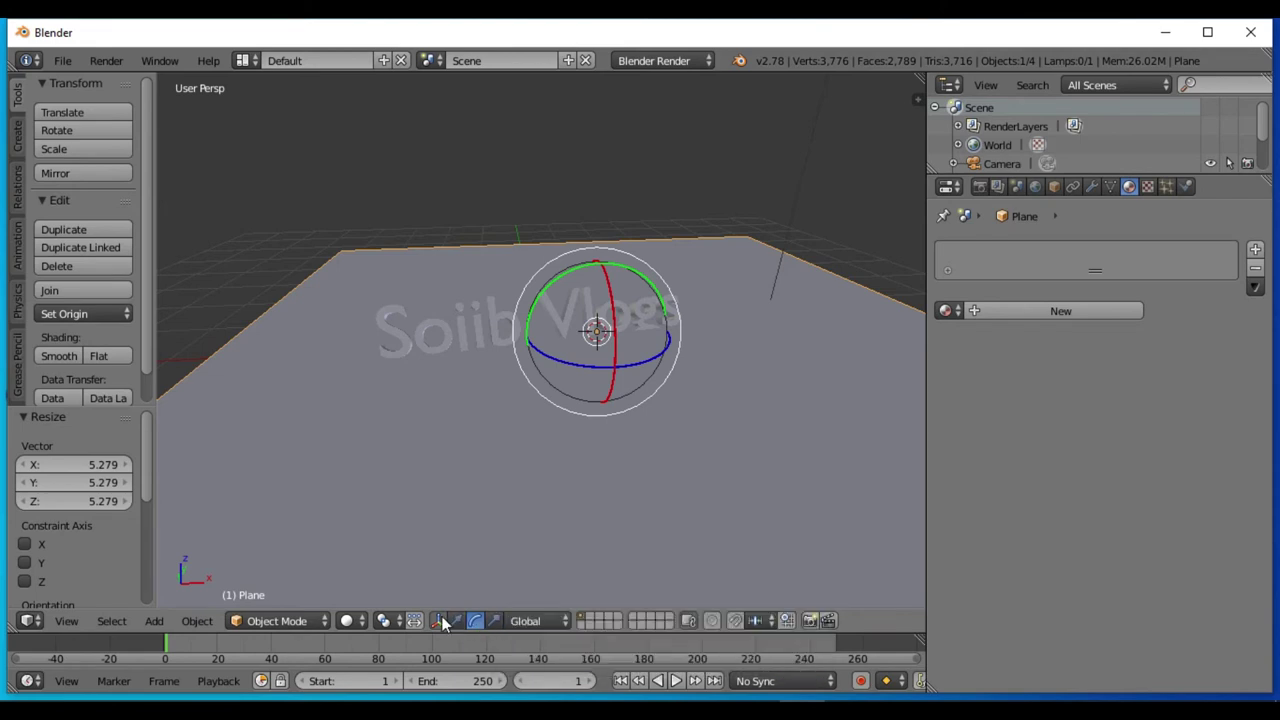
- Tilt the plane about 48° upright around the X axis
{"action": "left_click", "coordinate": [443, 621]}
{"action": "left_click", "coordinate": [468, 621]}
{"action": "left_click", "coordinate": [470, 622]}
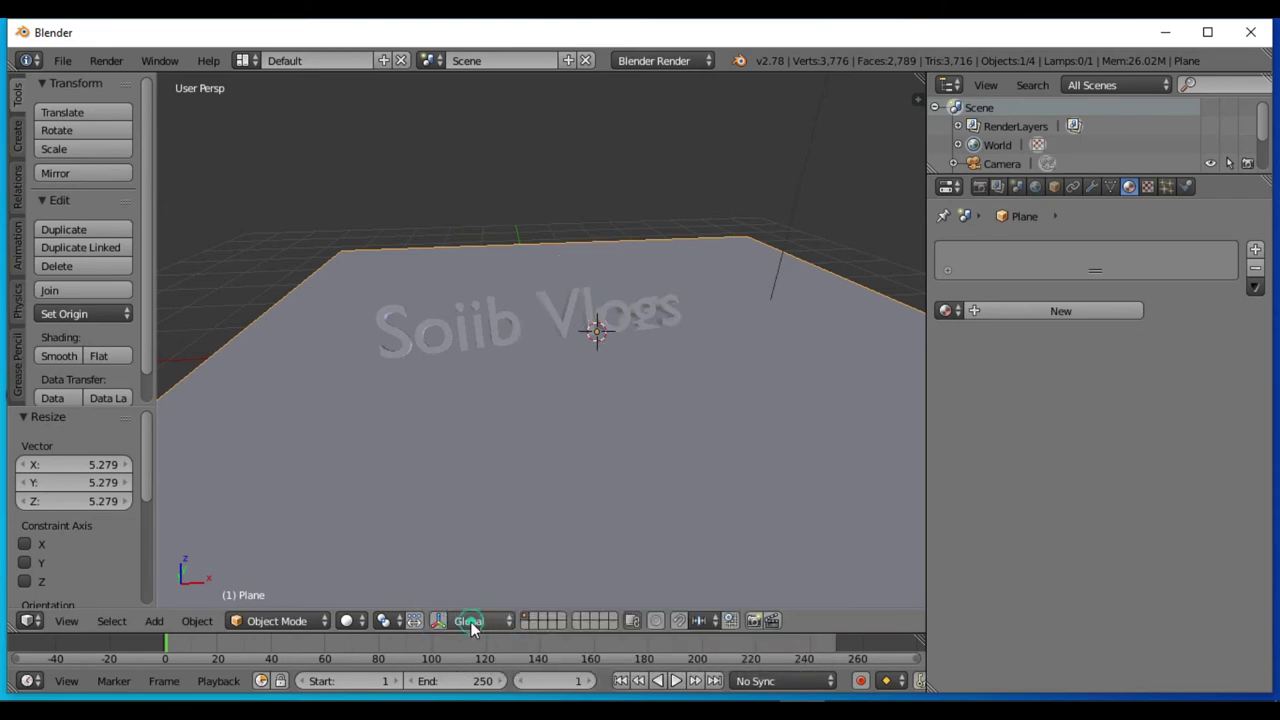
{"action": "left_click", "coordinate": [440, 622]}
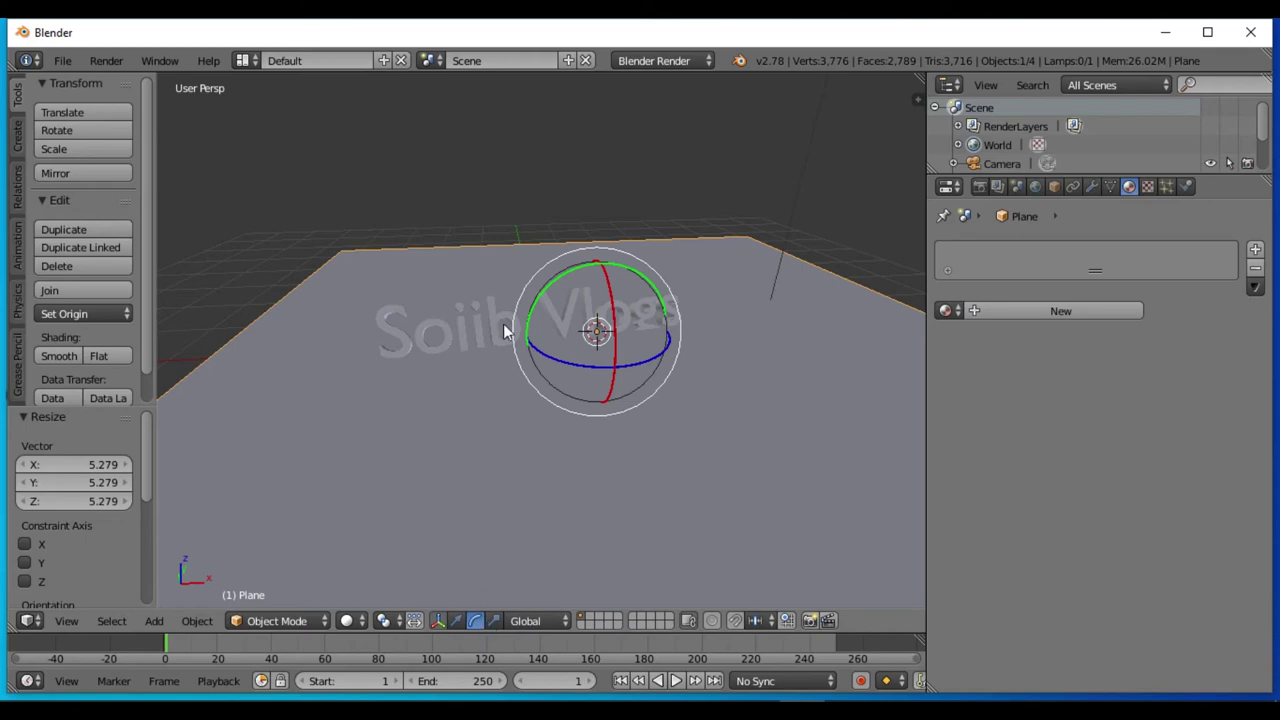
{"action": "mouse_move", "coordinate": [608, 285]}
{"action": "left_mouse_down"}
{"action": "mouse_move", "coordinate": [610, 343]}
{"action": "mouse_move", "coordinate": [607, 326]}
{"action": "left_mouse_up"}
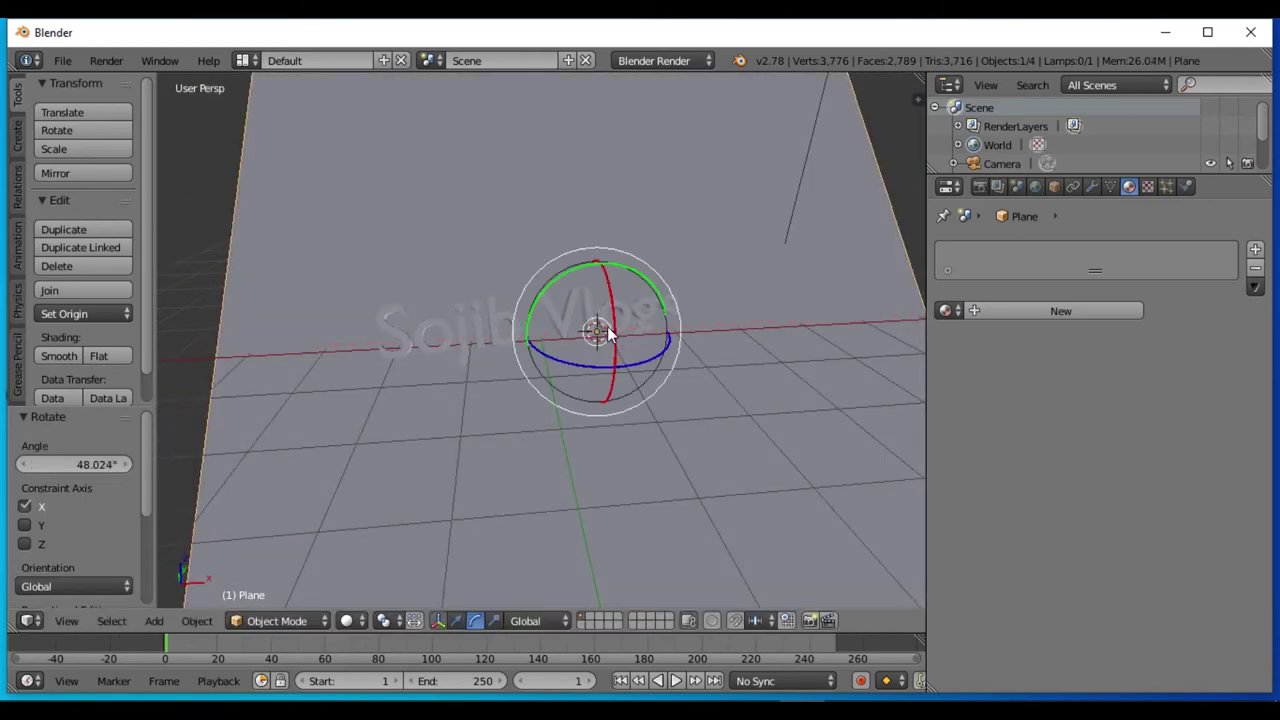
- Move the plane 1.96 units back along Y behind the text
{"action": "left_click", "coordinate": [440, 621]}
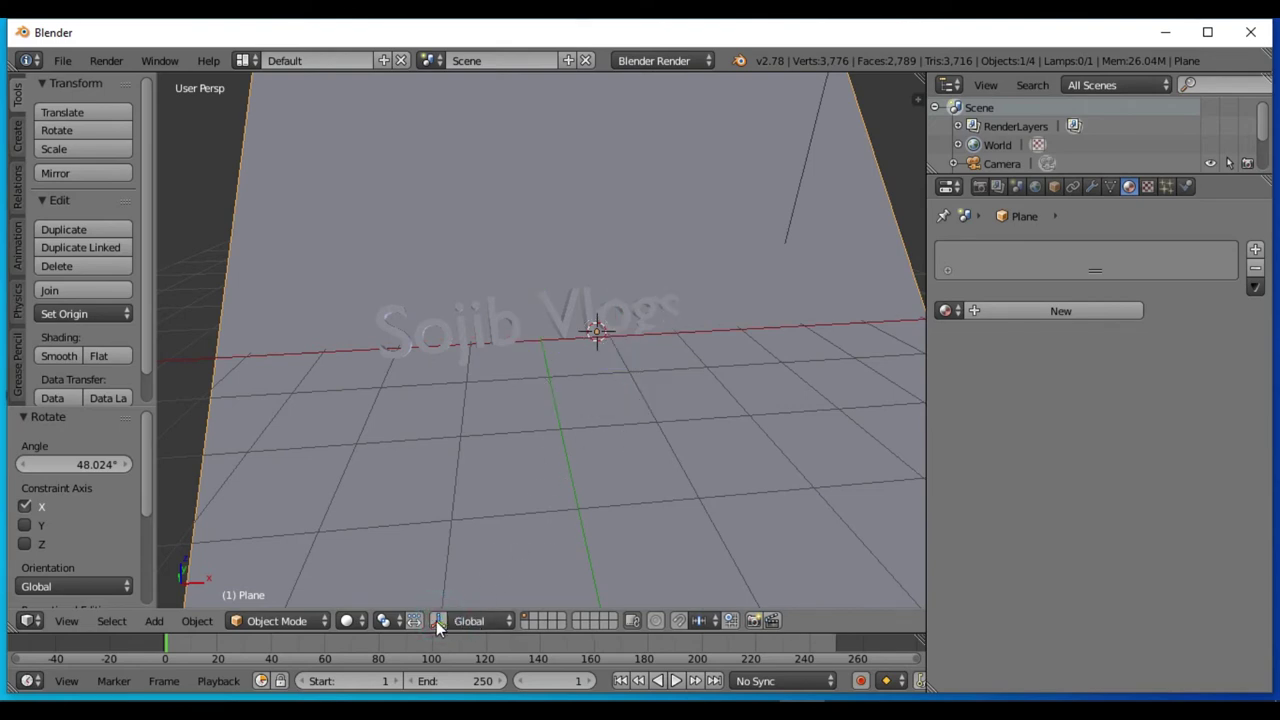
{"action": "left_click", "coordinate": [437, 621]}
{"action": "left_click", "coordinate": [456, 621]}
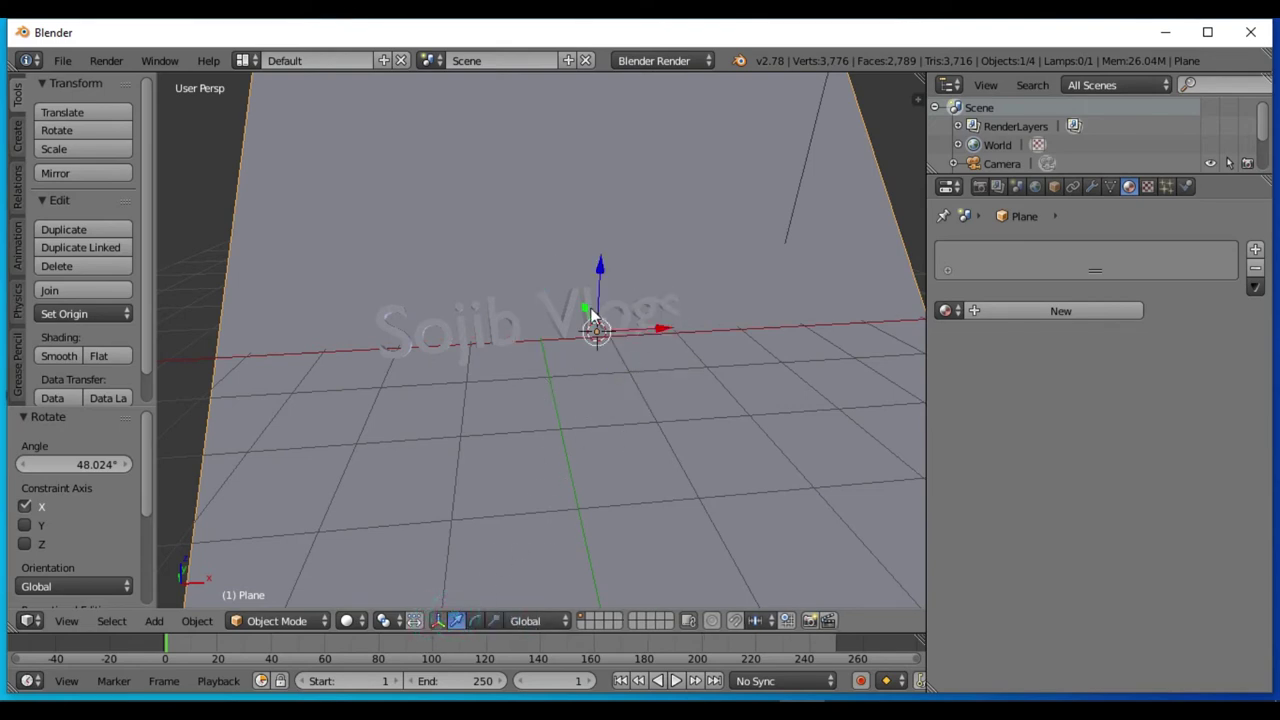
{"action": "left_click_drag", "start_coordinate": [591, 314], "coordinate": [550, 280]}
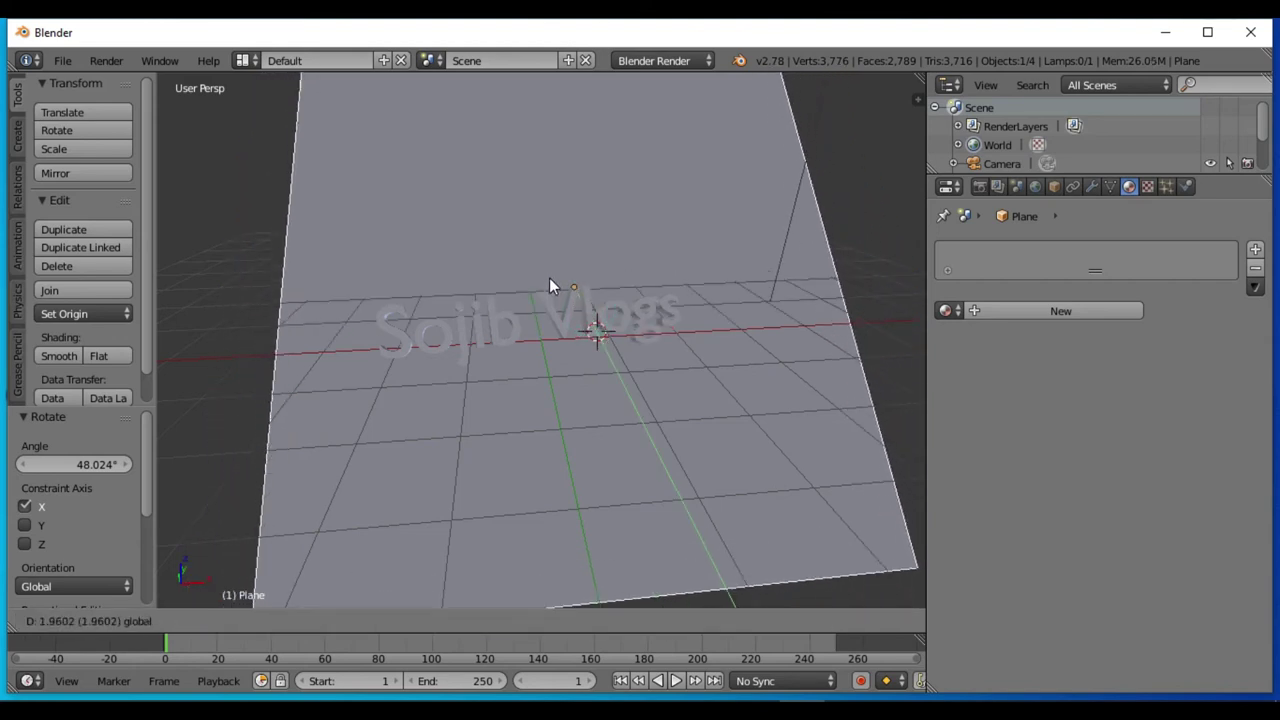
{"action": "left_click_drag", "start_coordinate": [549, 279], "coordinate": [549, 279]}
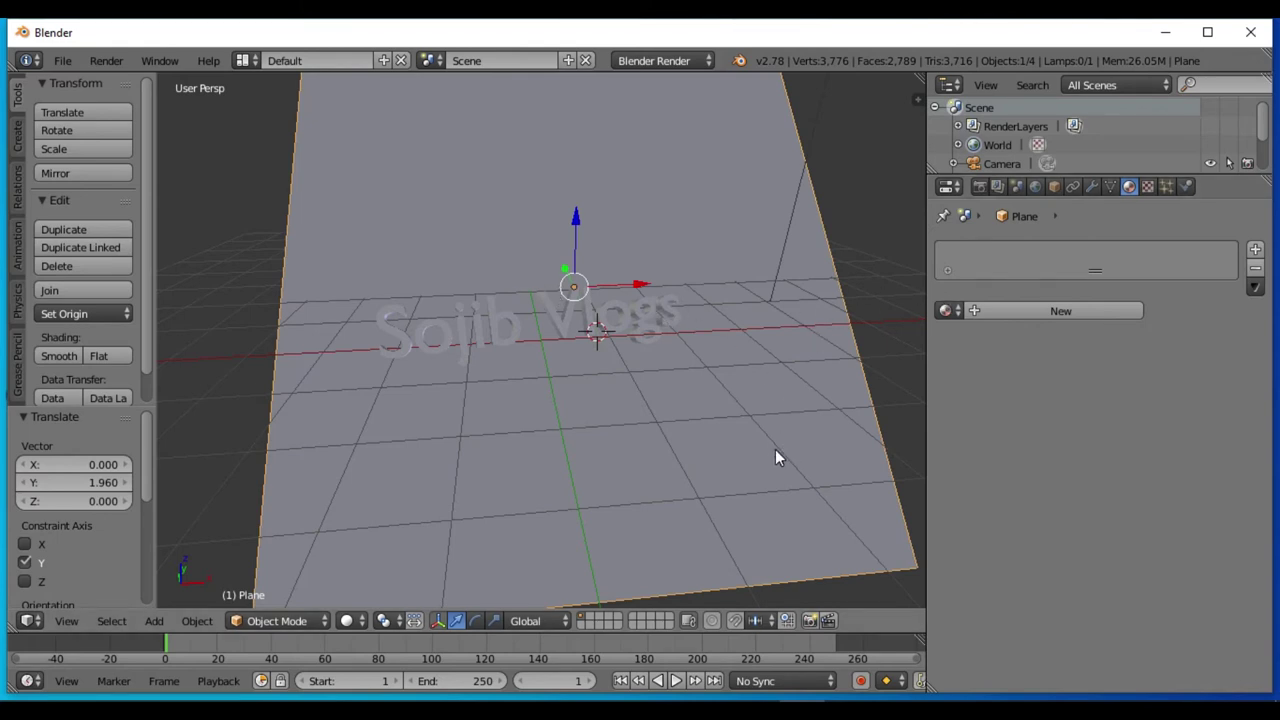
- Give the backdrop plane a new material, Material.002
{"action": "left_click", "coordinate": [1073, 310]}
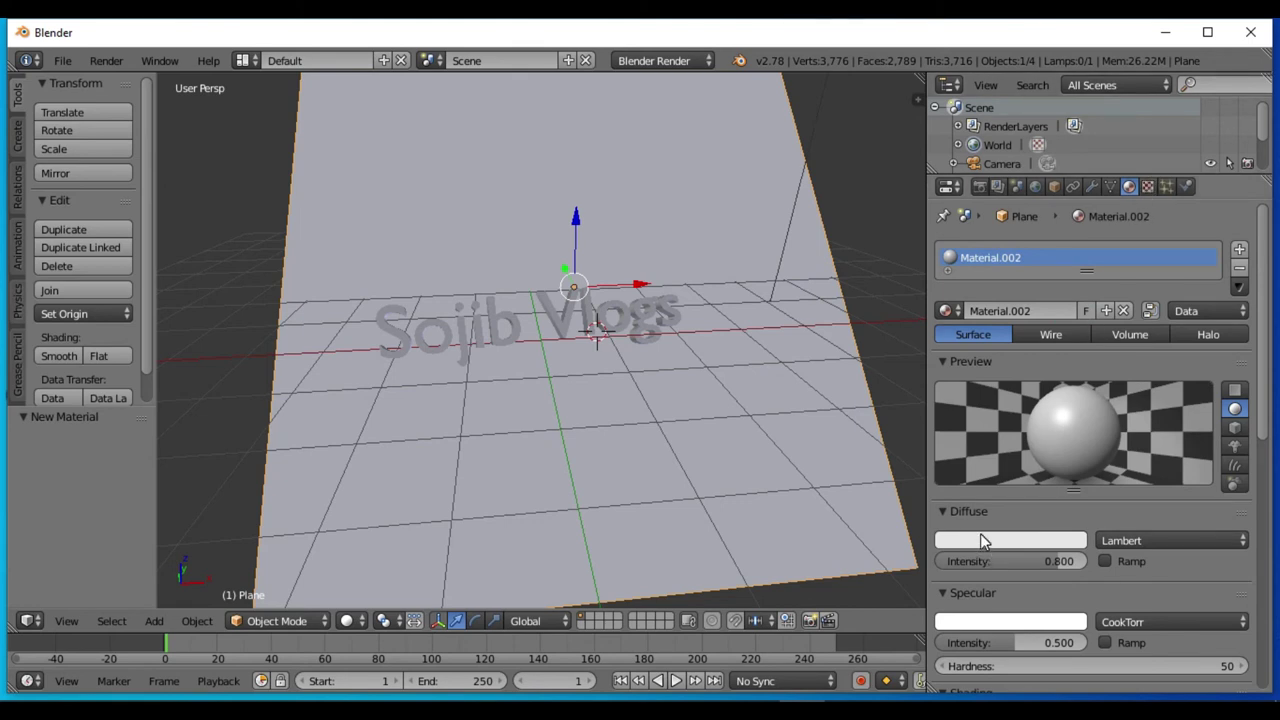
{"action": "scroll", "coordinate": [1004, 495], "scroll_direction": "down", "scroll_amount": 1}
{"action": "scroll", "coordinate": [1006, 500], "scroll_direction": "down", "scroll_amount": 2}
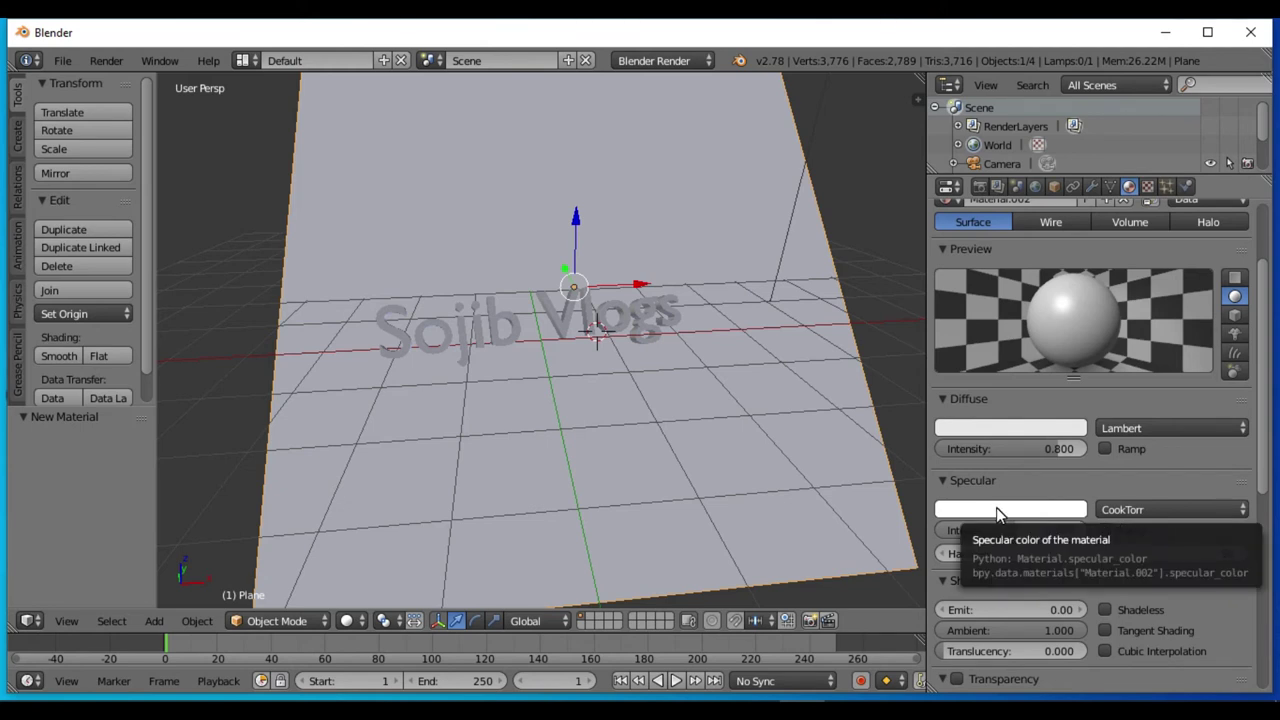
- Switch to Rendered shading and orbit and zoom to inspect the text's shadow on the plane
{"action": "left_click", "coordinate": [346, 621]}
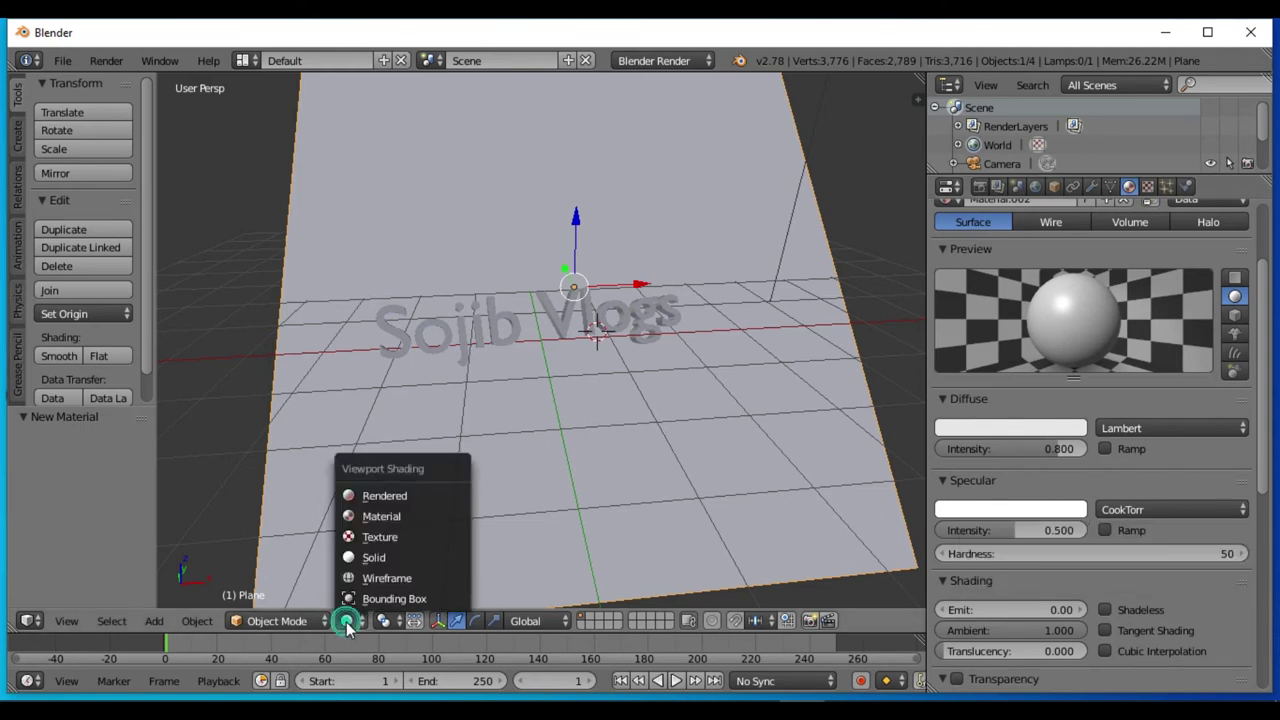
{"action": "left_click", "coordinate": [404, 497]}
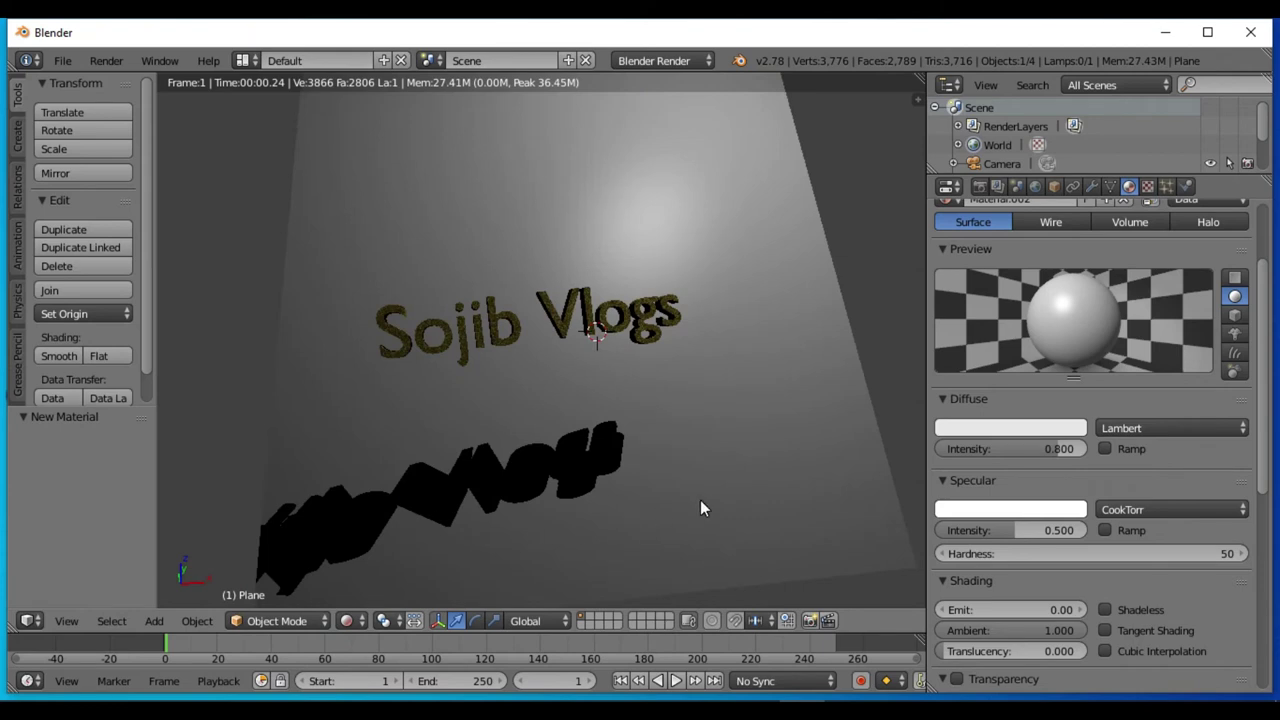
{"action": "middle_click_drag", "start_coordinate": [660, 449], "coordinate": [656, 456]}
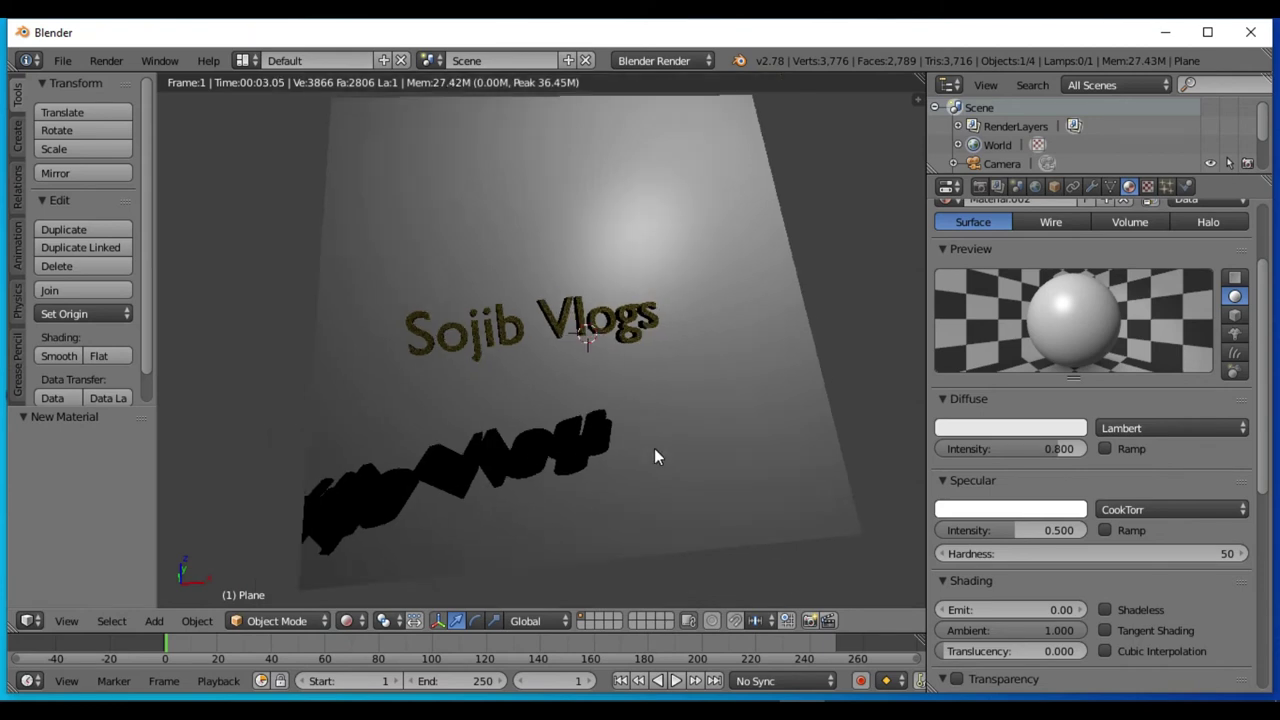
{"action": "scroll", "coordinate": [654, 448], "scroll_direction": "up", "scroll_amount": 1}
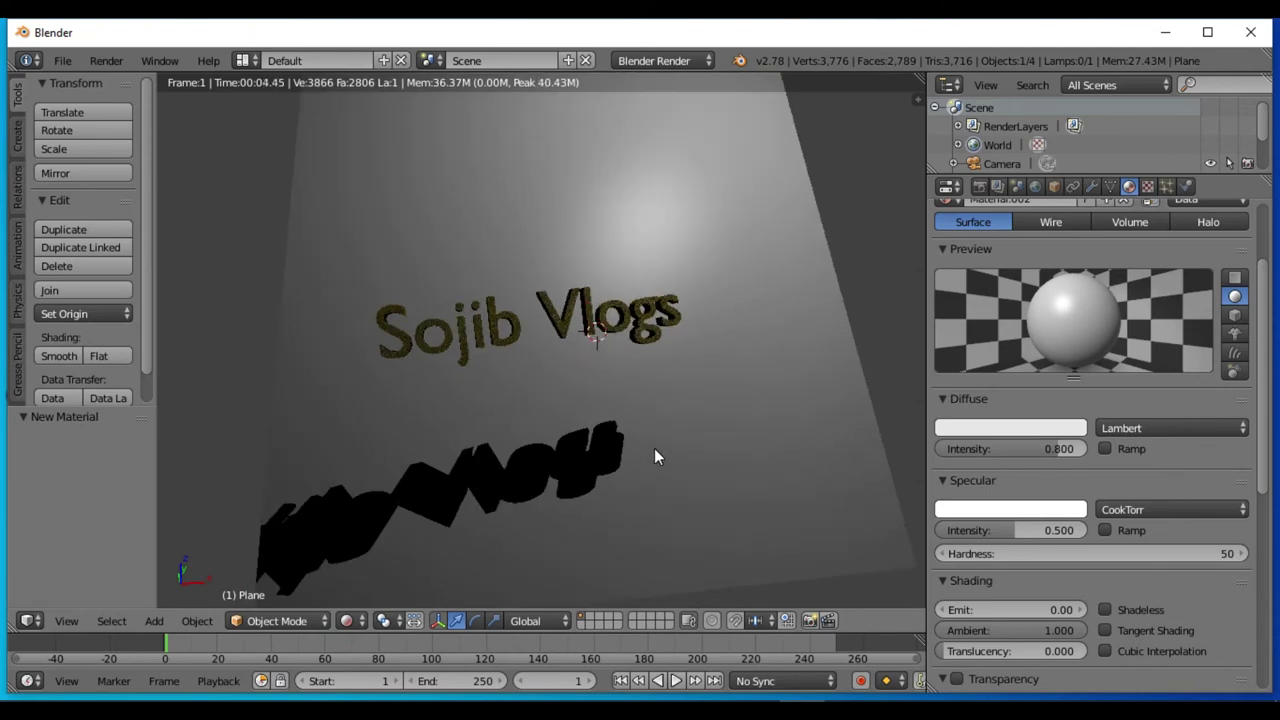
{"action": "scroll", "coordinate": [654, 456], "scroll_direction": "down", "scroll_amount": 1}
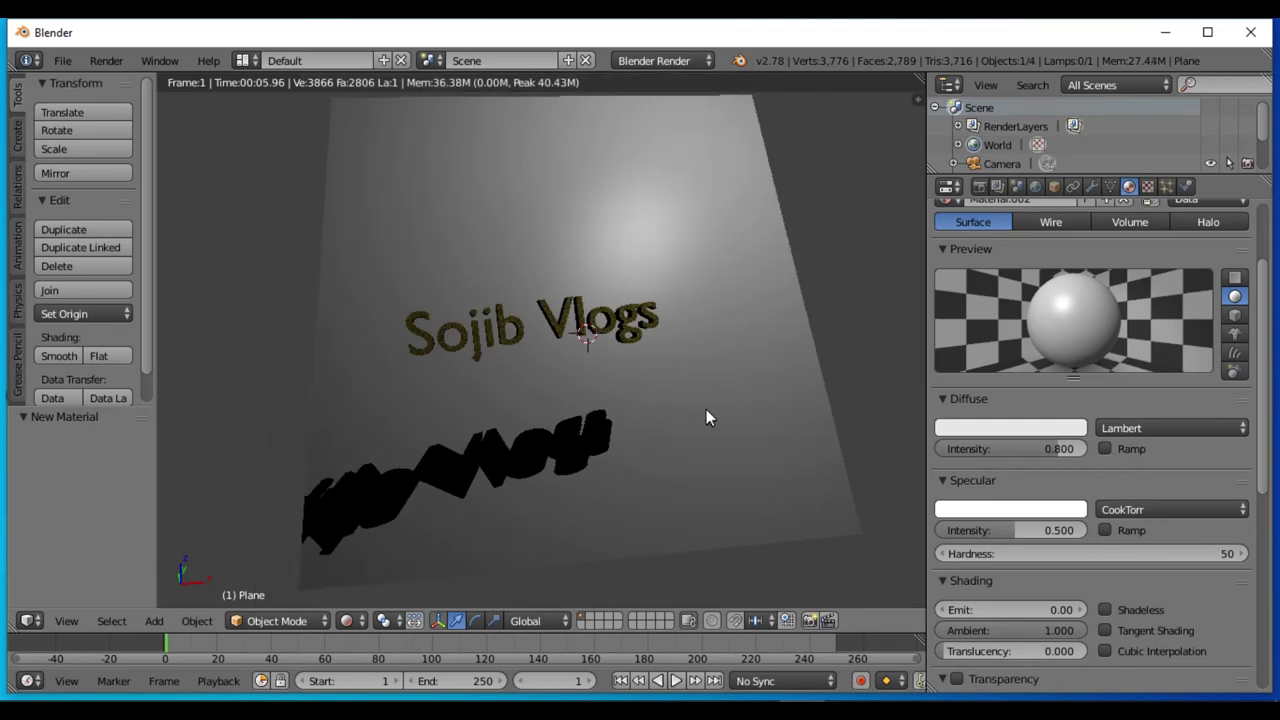
{"action": "scroll", "coordinate": [698, 409], "scroll_direction": "up", "scroll_amount": 1}
{"action": "scroll", "coordinate": [698, 409], "scroll_direction": "up", "scroll_amount": 1}
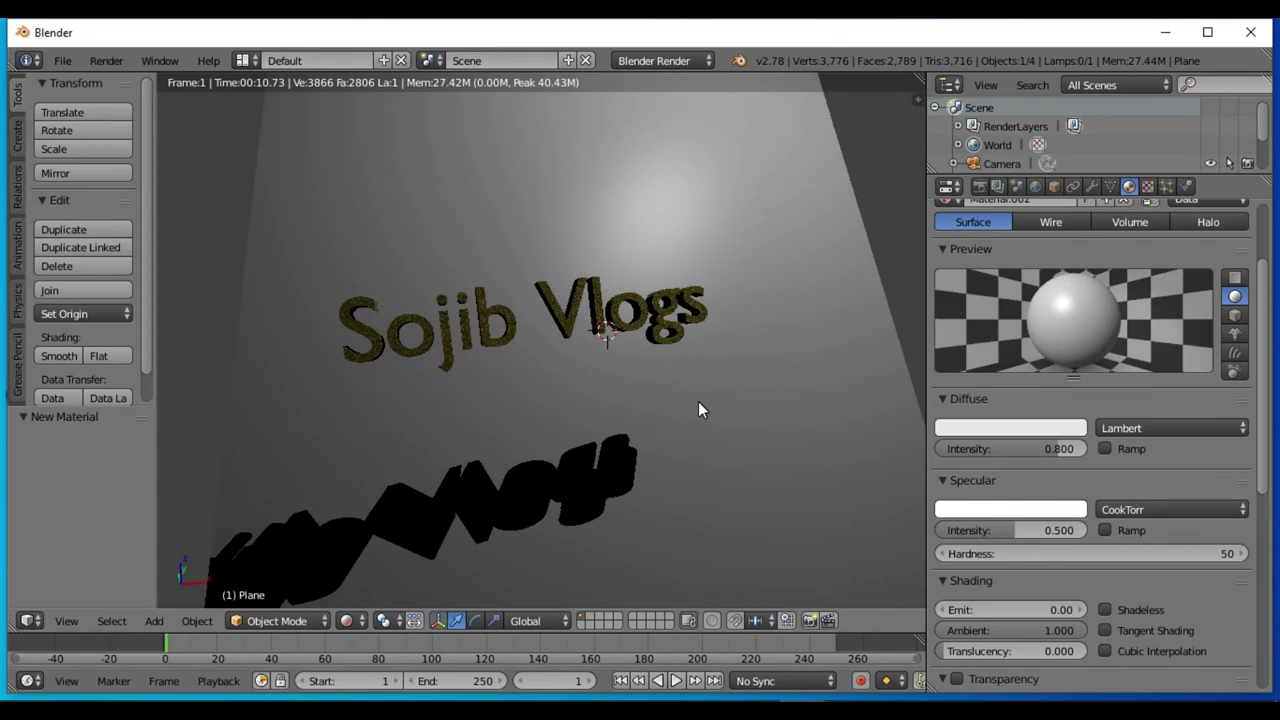
{"action": "scroll", "coordinate": [698, 401], "scroll_direction": "down", "scroll_amount": 1}
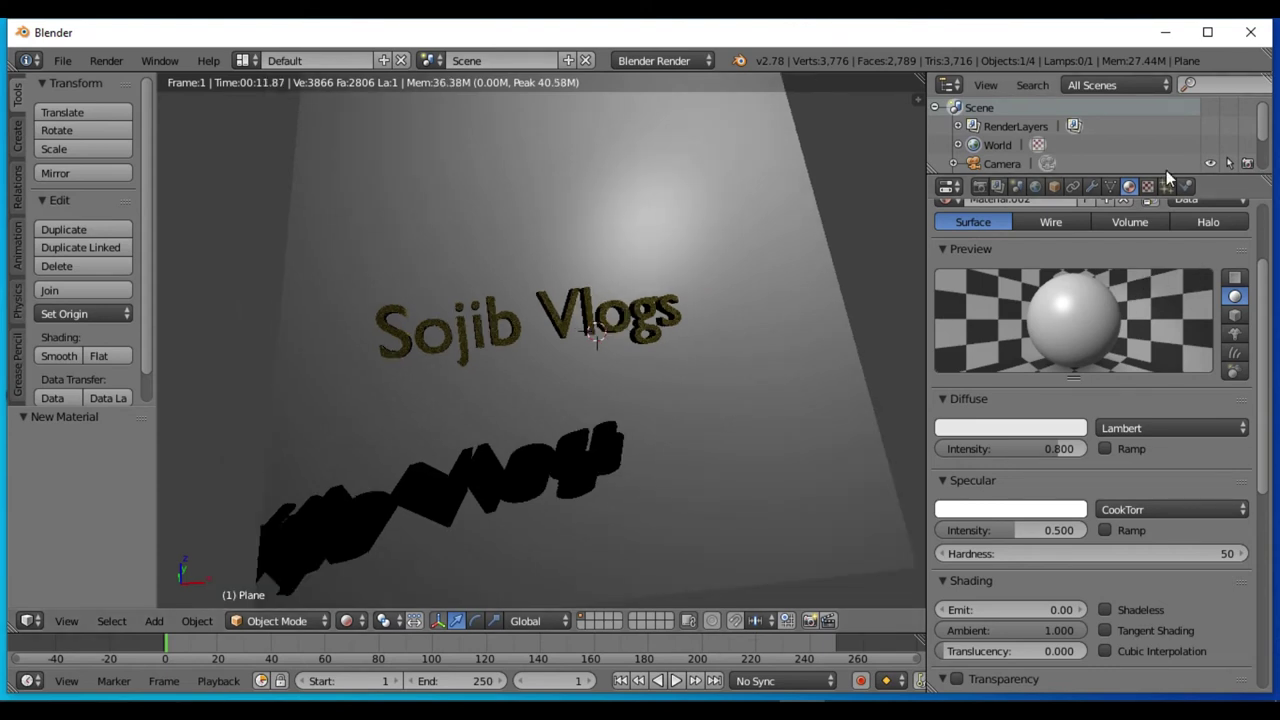
- Set the plane's specular colour to yellow and diffuse to green (0.249, 0.800, 0.116)
{"action": "left_click", "coordinate": [978, 516]}
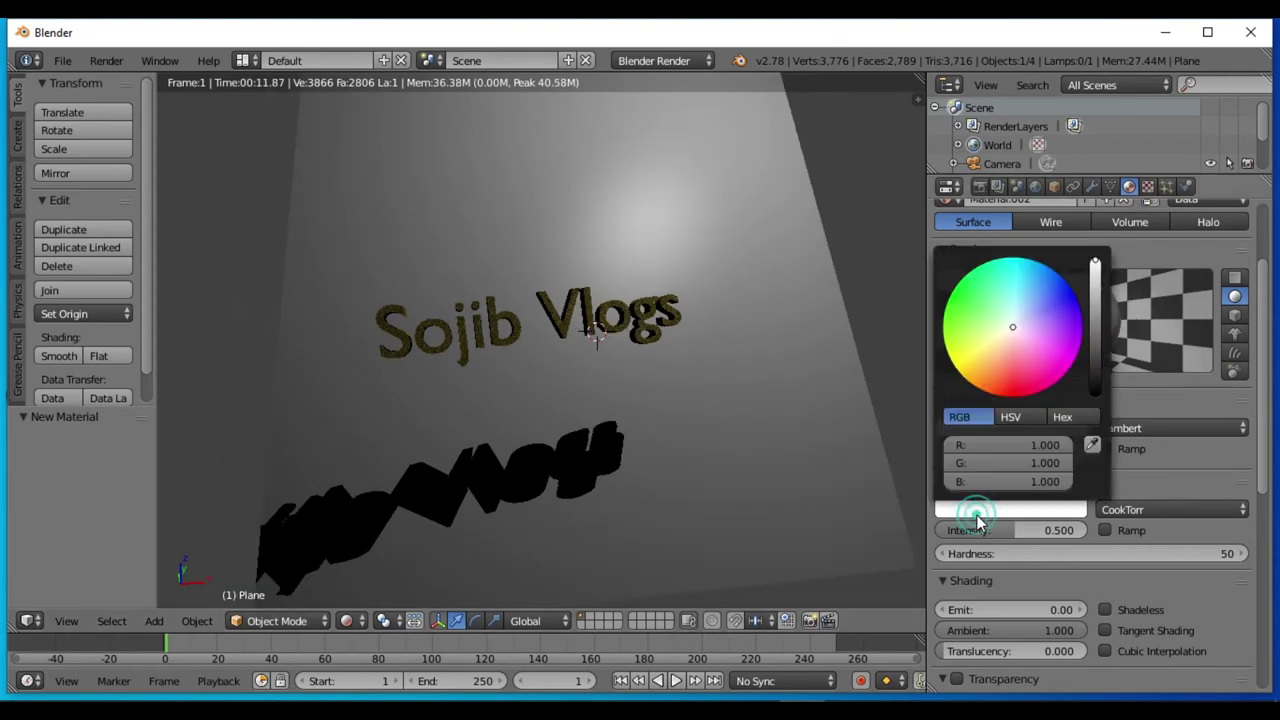
{"action": "mouse_move", "coordinate": [1009, 324]}
{"action": "left_mouse_down"}
{"action": "mouse_move", "coordinate": [954, 358]}
{"action": "mouse_move", "coordinate": [975, 353]}
{"action": "left_mouse_up"}
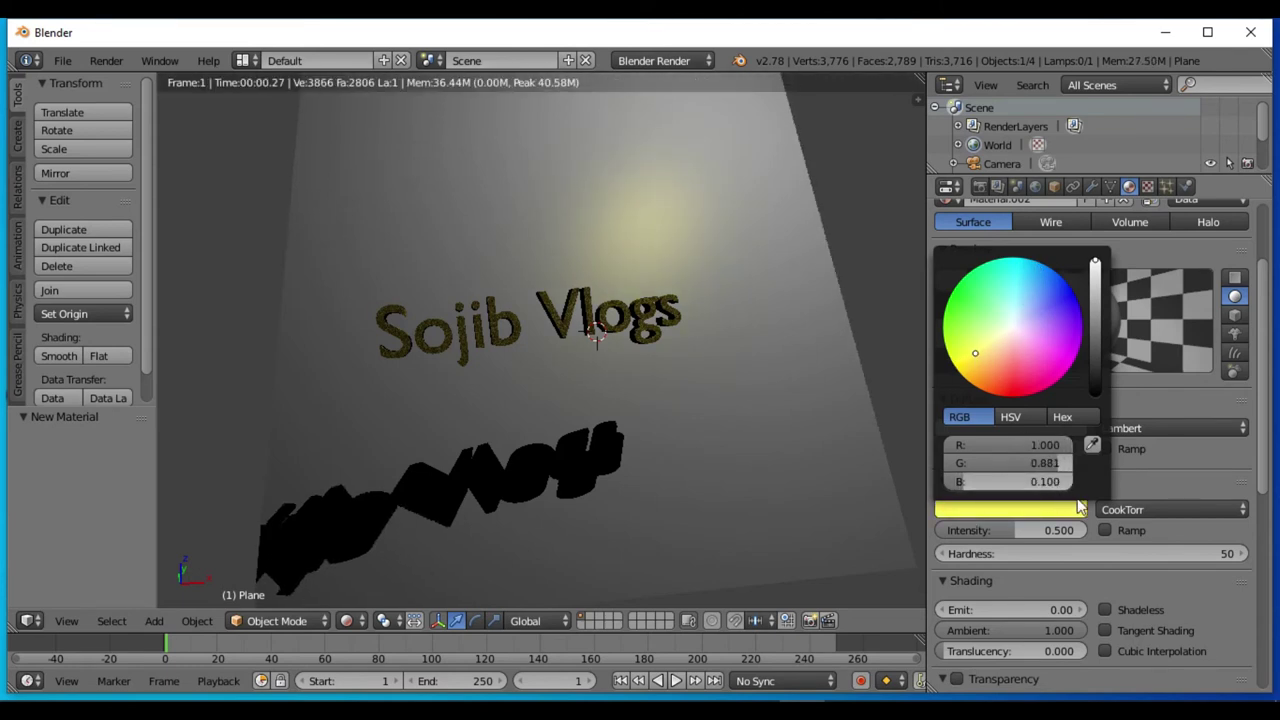
{"action": "left_click", "coordinate": [1000, 427]}
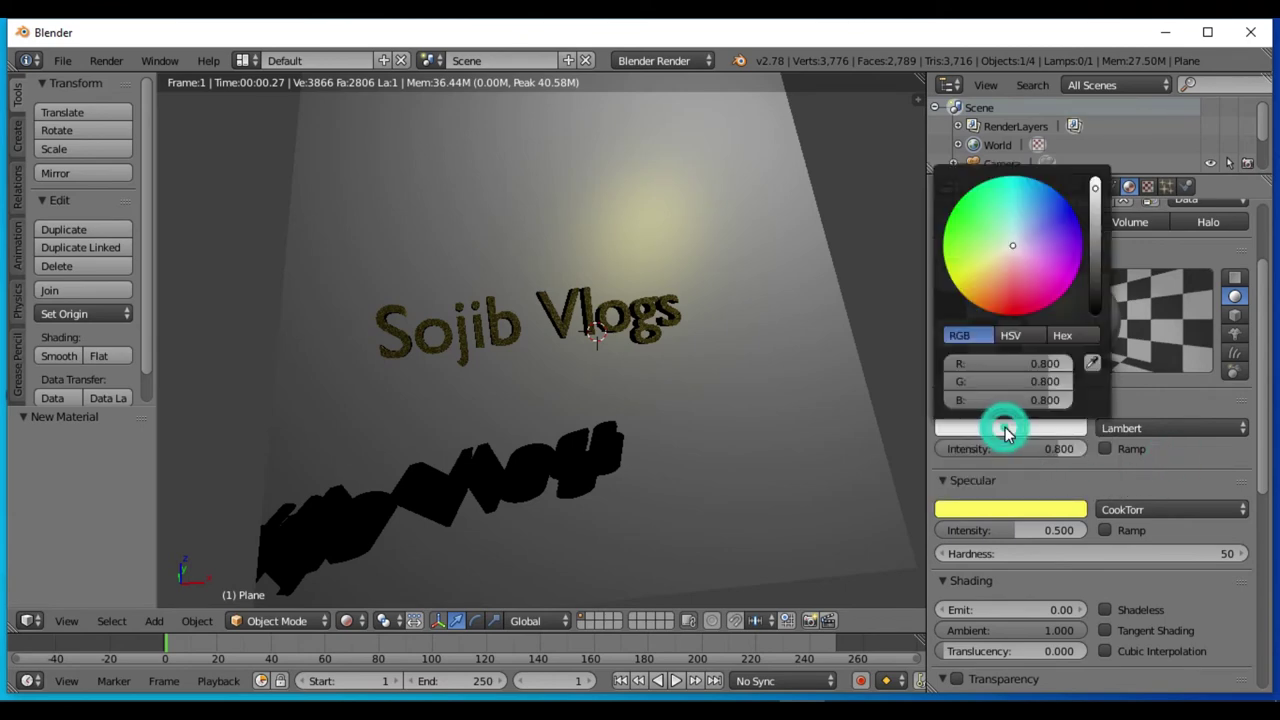
{"action": "mouse_move", "coordinate": [1012, 245]}
{"action": "left_mouse_down"}
{"action": "mouse_move", "coordinate": [1064, 225]}
{"action": "mouse_move", "coordinate": [1051, 251]}
{"action": "mouse_move", "coordinate": [1071, 263]}
{"action": "mouse_move", "coordinate": [962, 228]}
{"action": "left_mouse_up"}
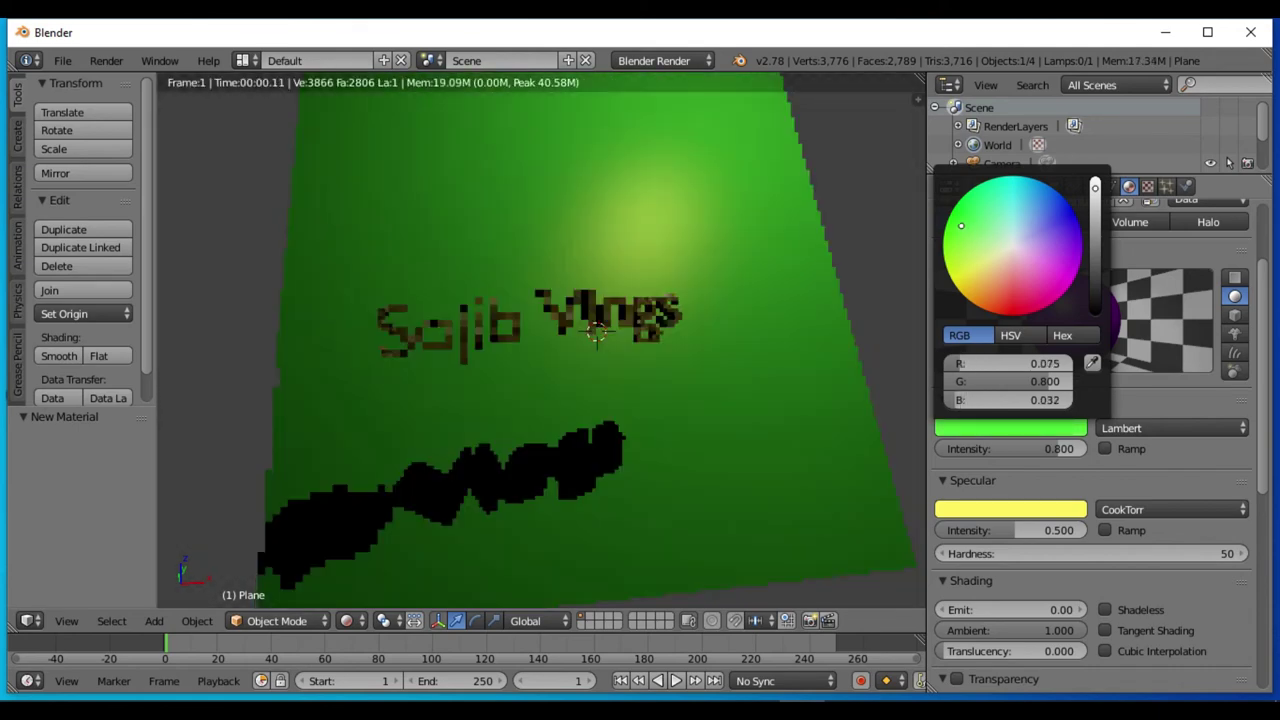
{"action": "left_click_drag", "start_coordinate": [962, 228], "coordinate": [972, 237]}
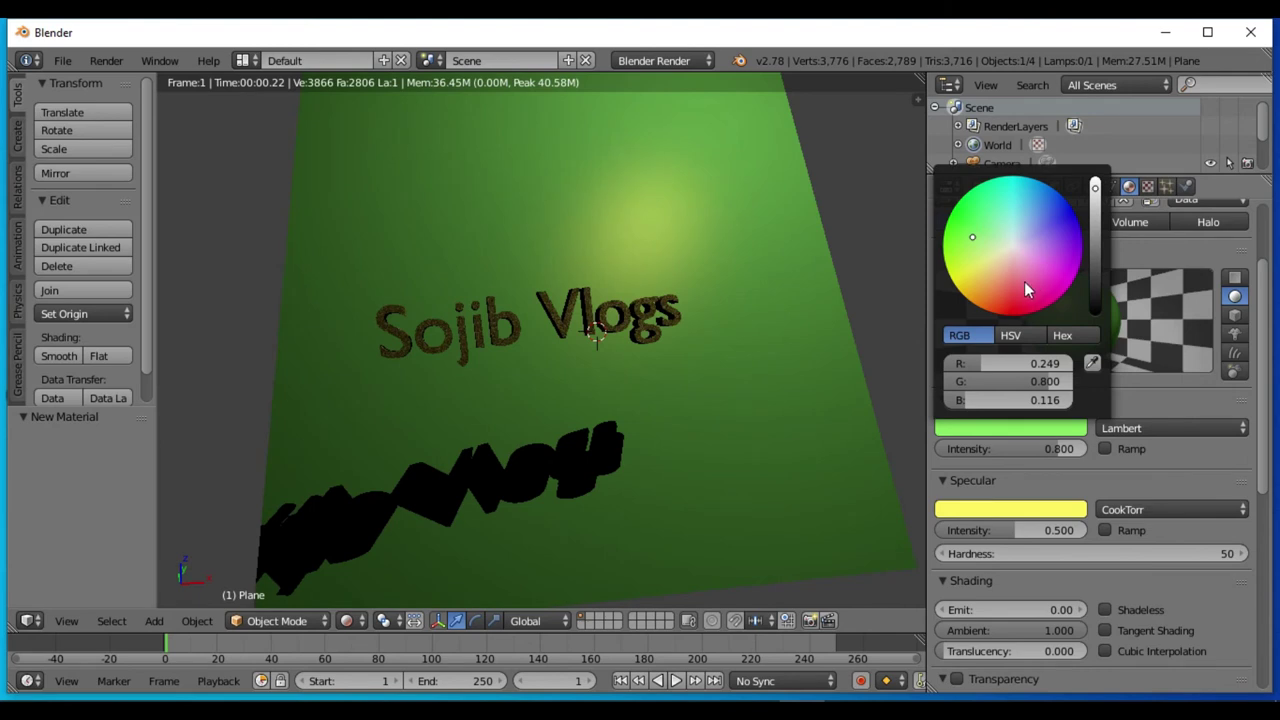
{"action": "scroll", "coordinate": [1068, 448], "scroll_direction": "down", "scroll_amount": 4}
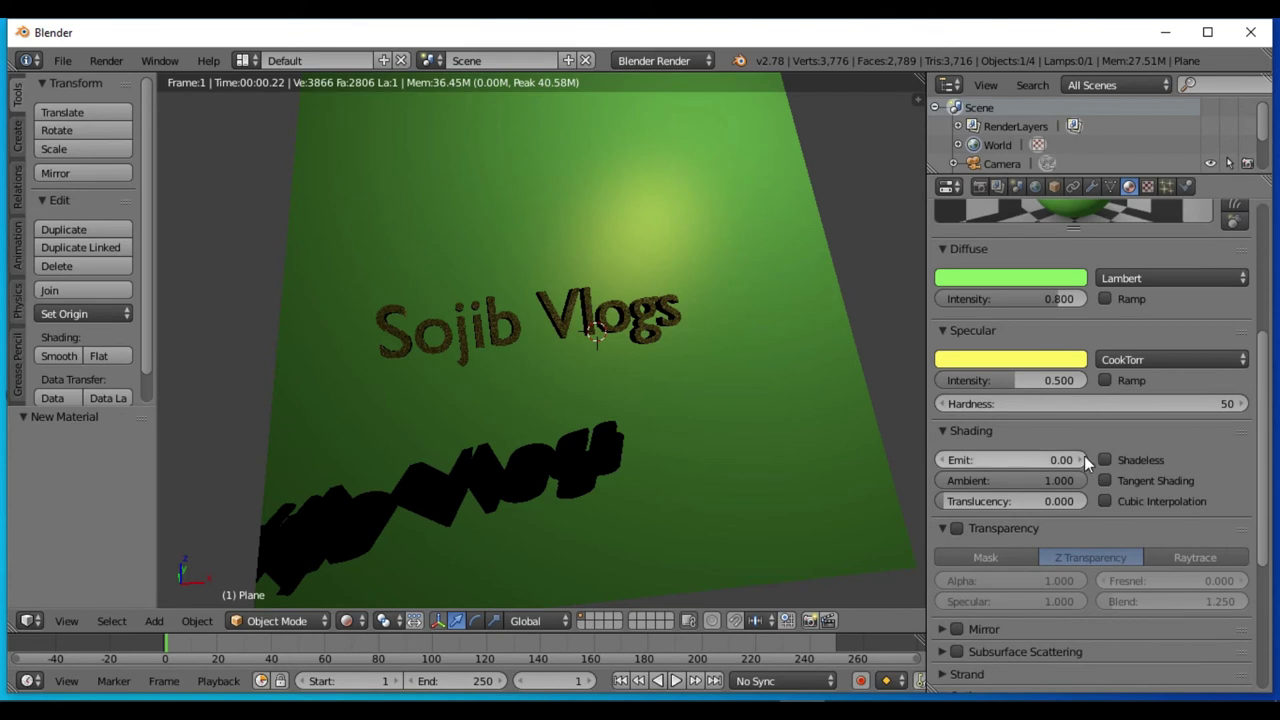
- Enable Shadeless, Tangent Shading and Cubic Interpolation on the plane's material
{"action": "left_click", "coordinate": [1104, 460]}
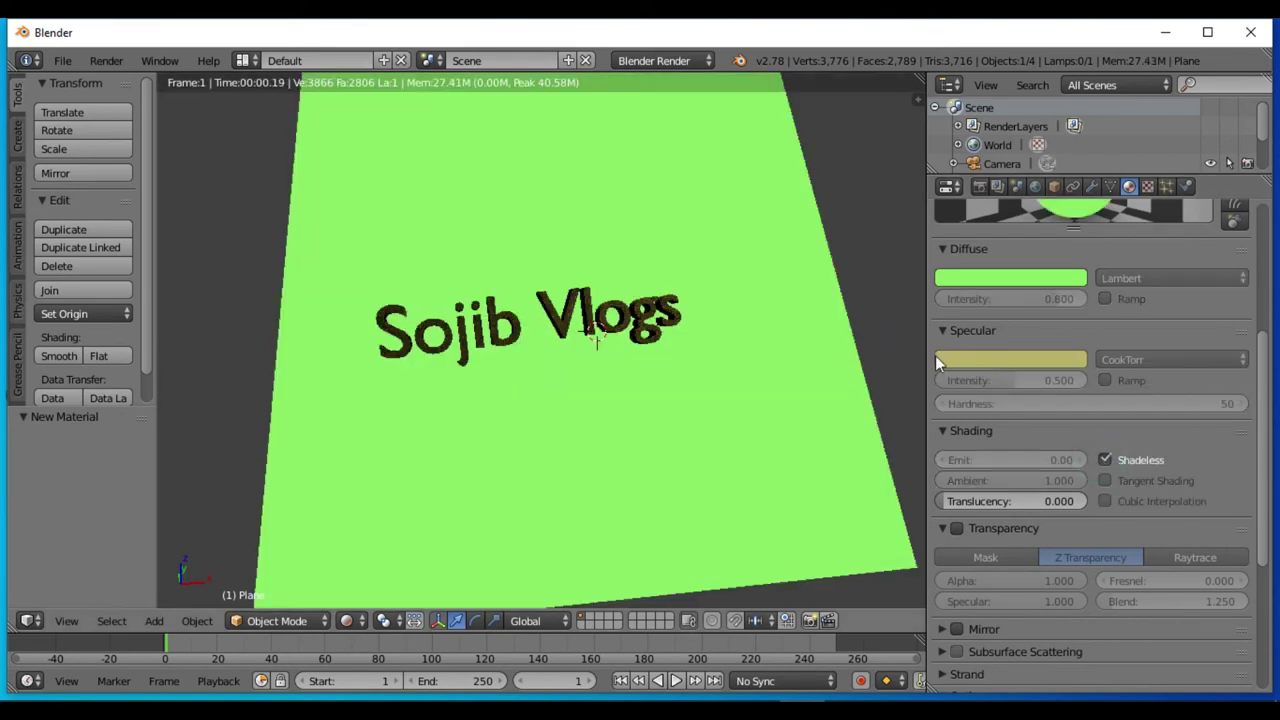
{"action": "left_click", "coordinate": [1064, 360]}
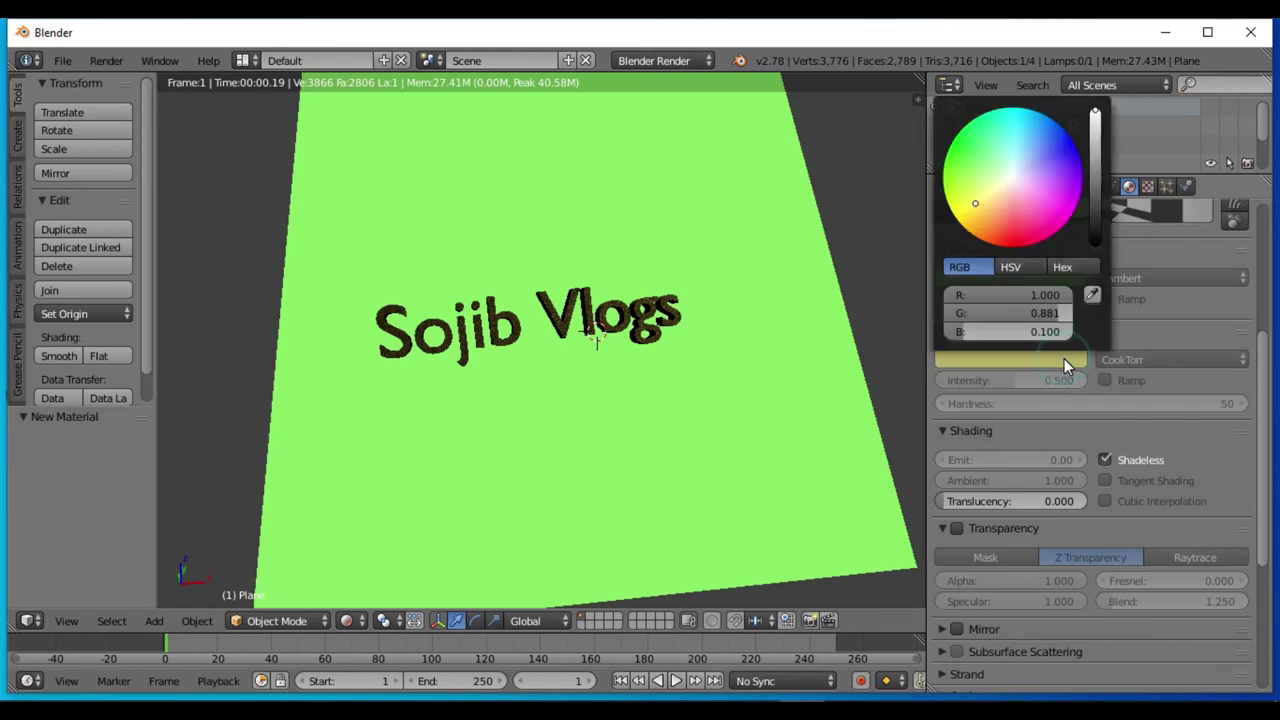
{"action": "left_click", "coordinate": [1105, 481]}
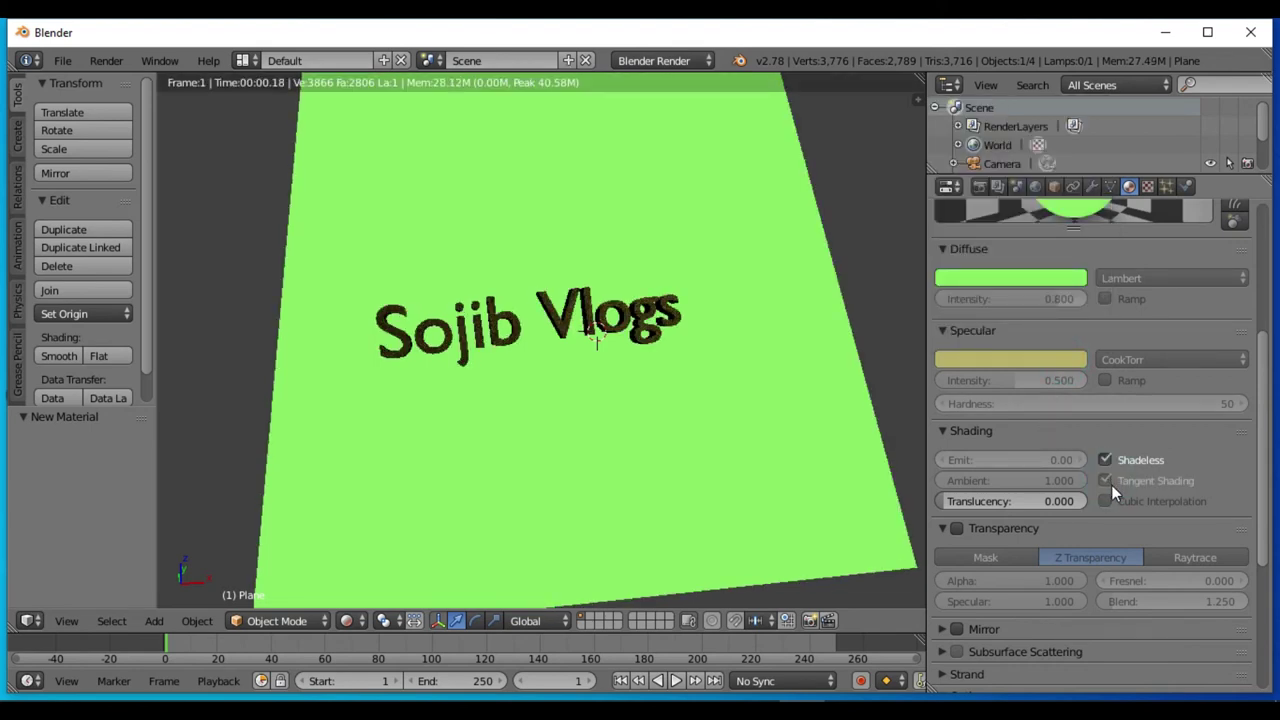
{"action": "left_click", "coordinate": [1104, 502]}
- Lighten the plane's diffuse colour to a pale mint green
{"action": "left_click", "coordinate": [1034, 276]}
{"action": "left_click_drag", "start_coordinate": [972, 357], "coordinate": [958, 326]}
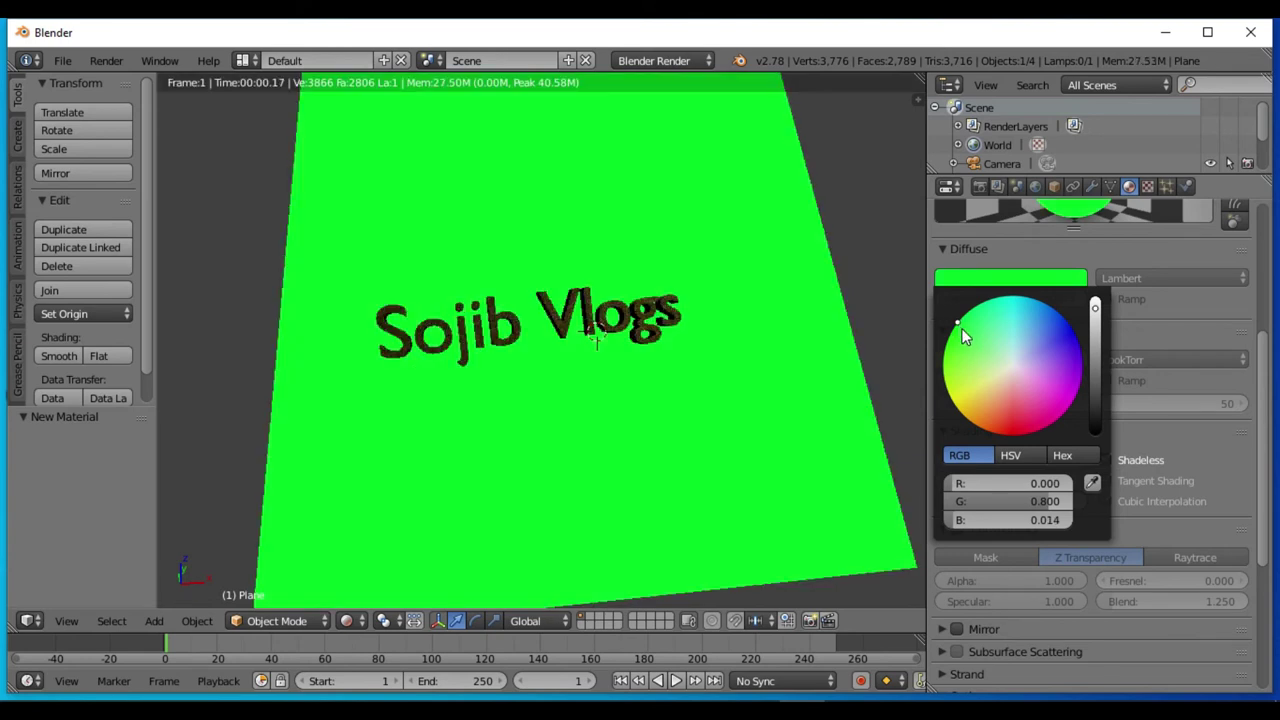
{"action": "left_click_drag", "start_coordinate": [960, 330], "coordinate": [990, 358]}
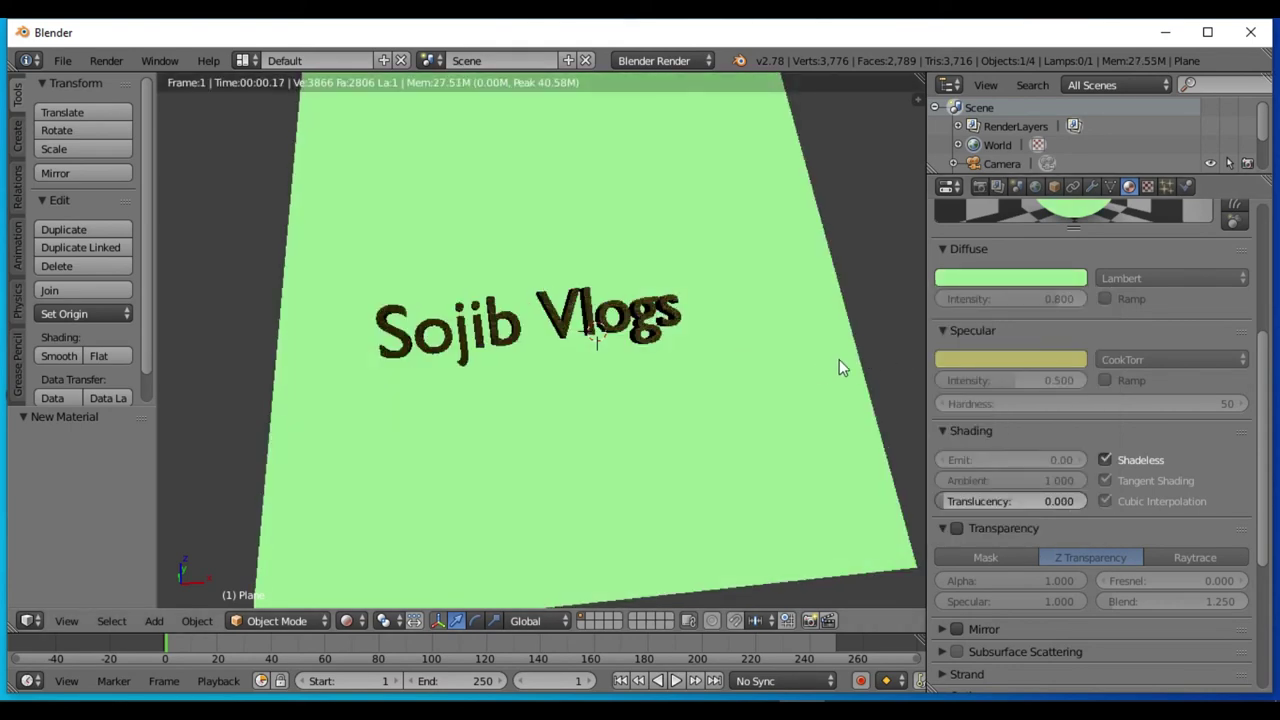
- Orbit around the plane and text, then switch the viewport from Rendered to Solid shading
{"action": "middle_click_drag", "start_coordinate": [839, 359], "coordinate": [828, 381]}
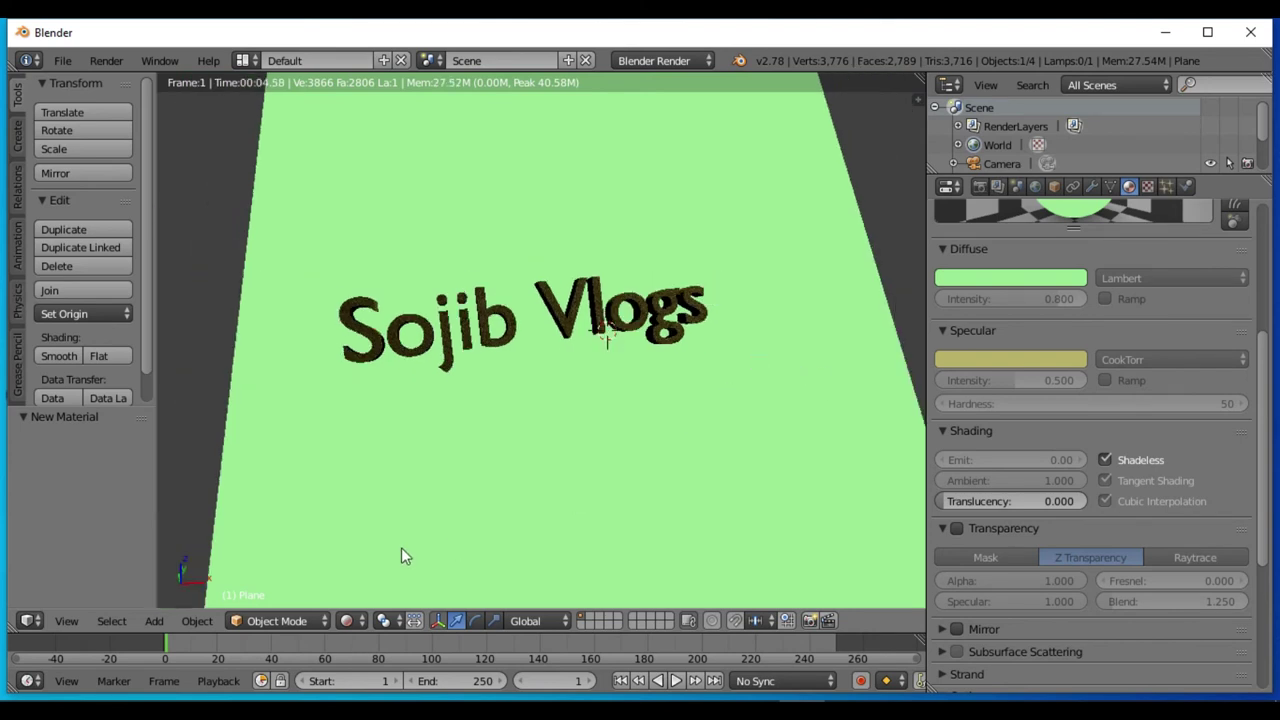
{"action": "left_click", "coordinate": [295, 618]}
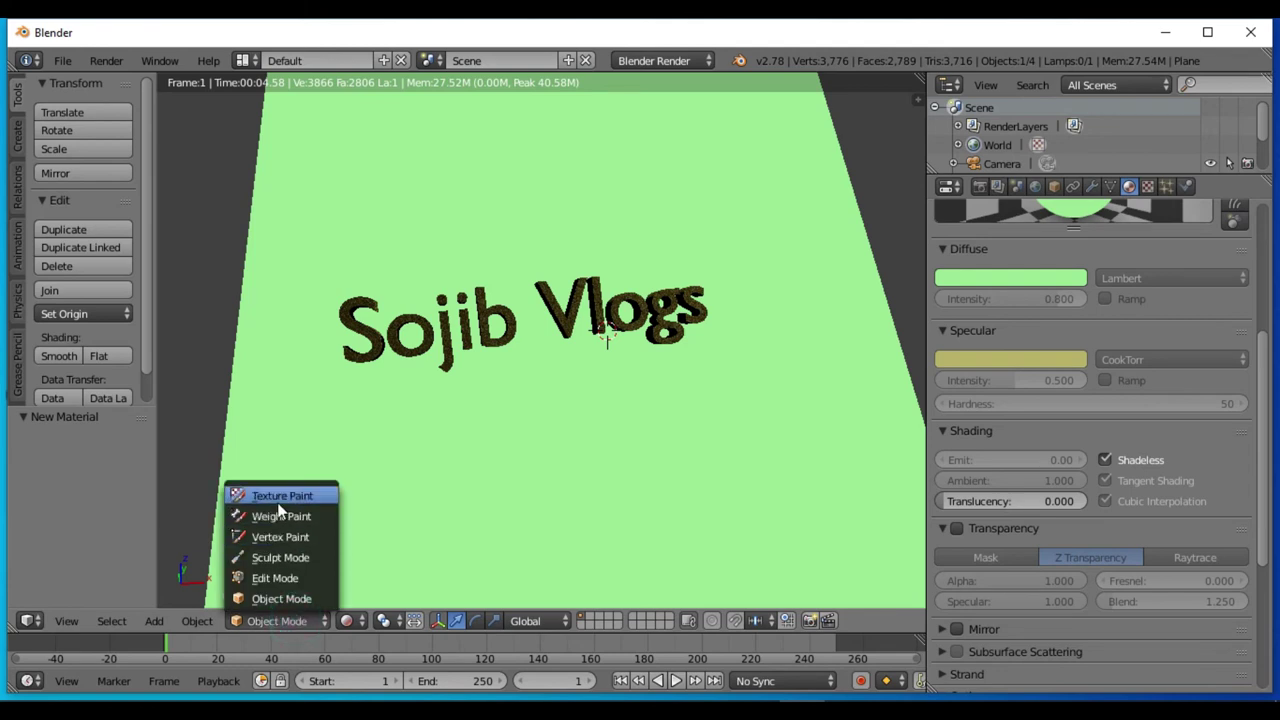
{"action": "left_click", "coordinate": [346, 620]}
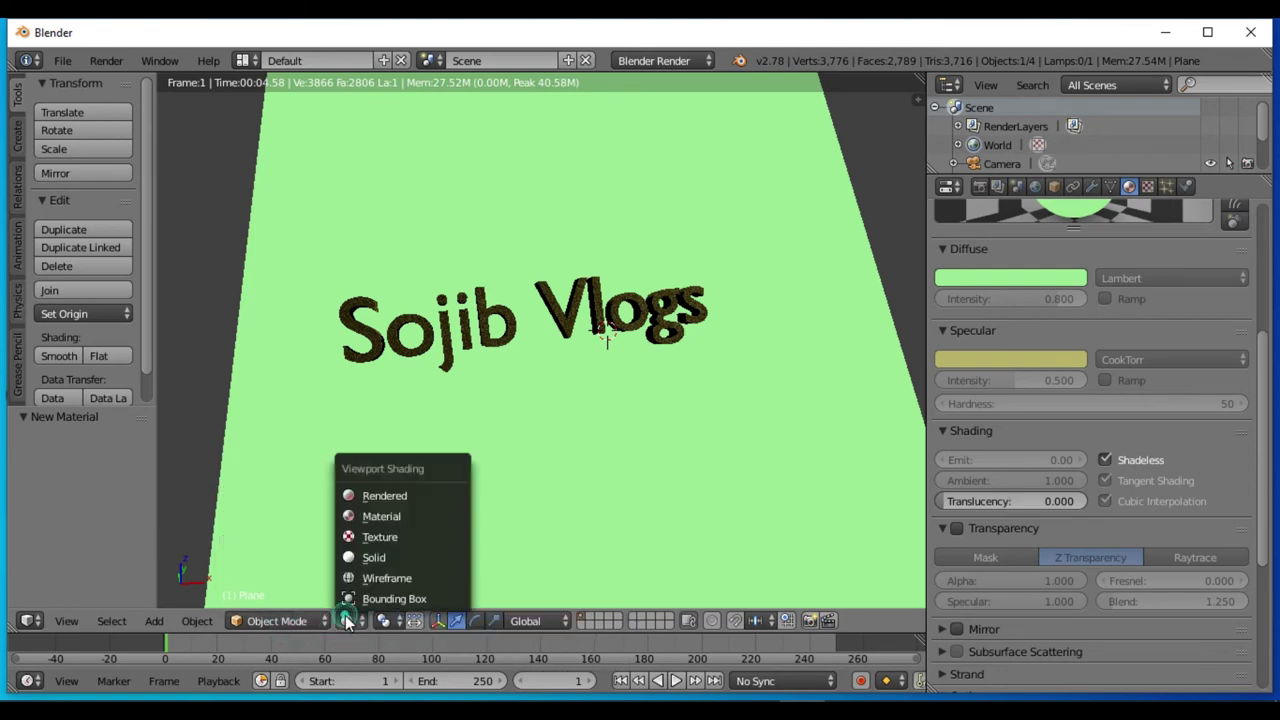
{"action": "left_click", "coordinate": [359, 495]}
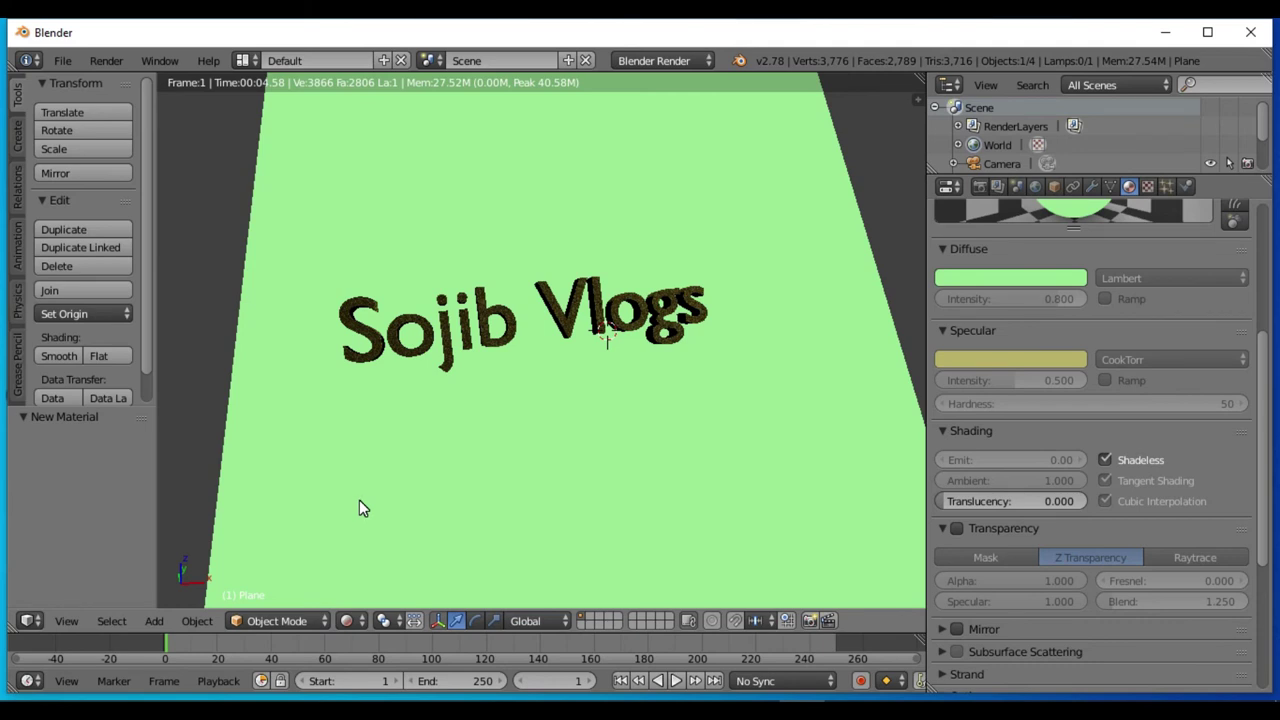
{"action": "left_click", "coordinate": [356, 621]}
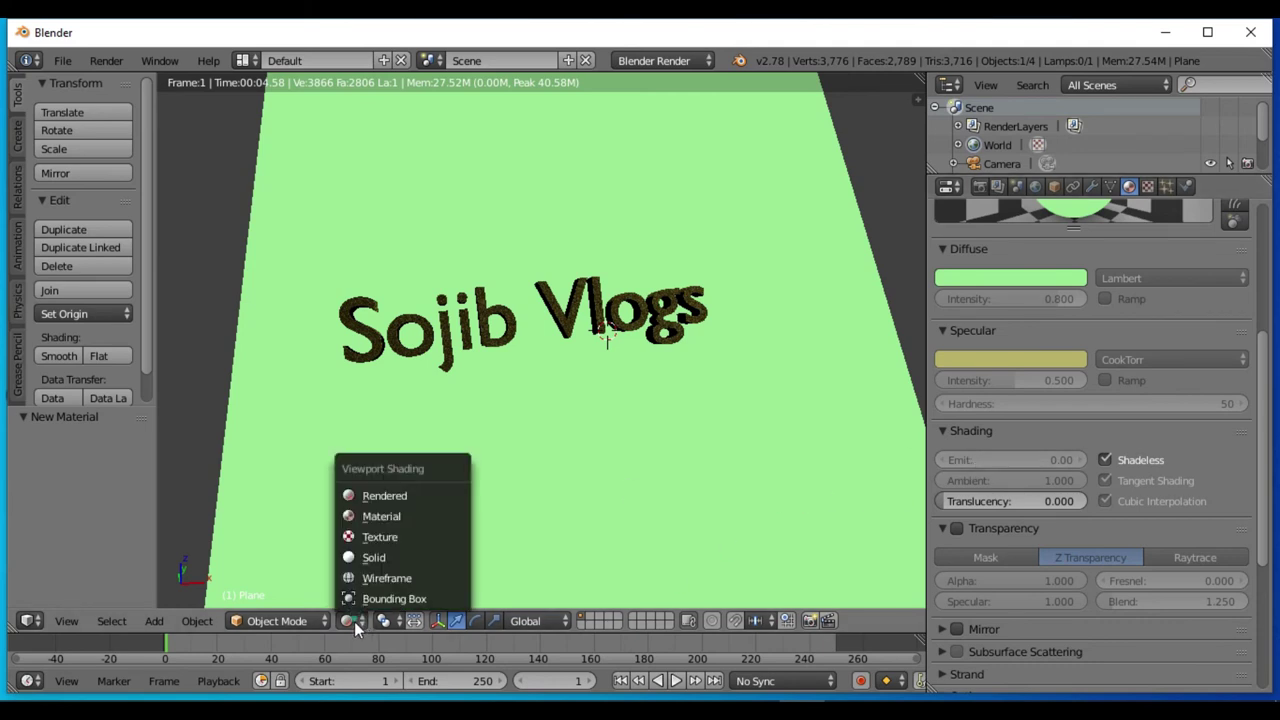
{"action": "left_click", "coordinate": [385, 492]}
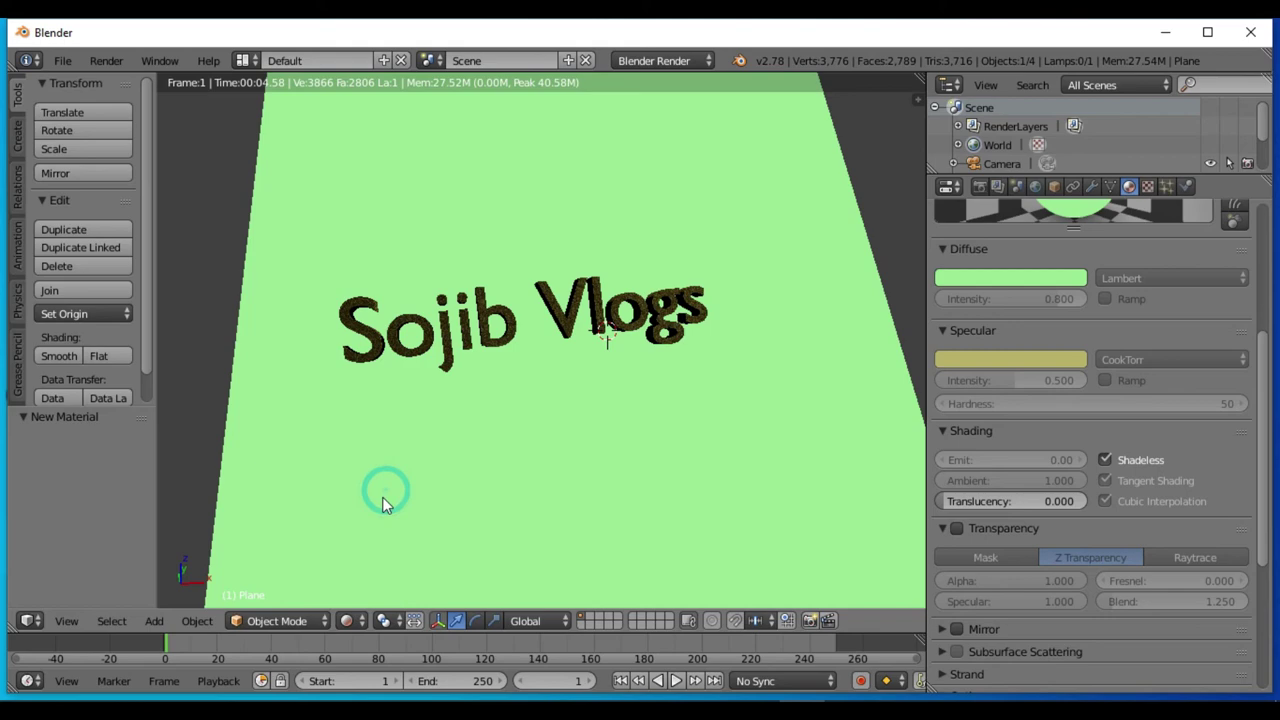
{"action": "left_click", "coordinate": [346, 621]}
{"action": "left_click", "coordinate": [379, 563]}
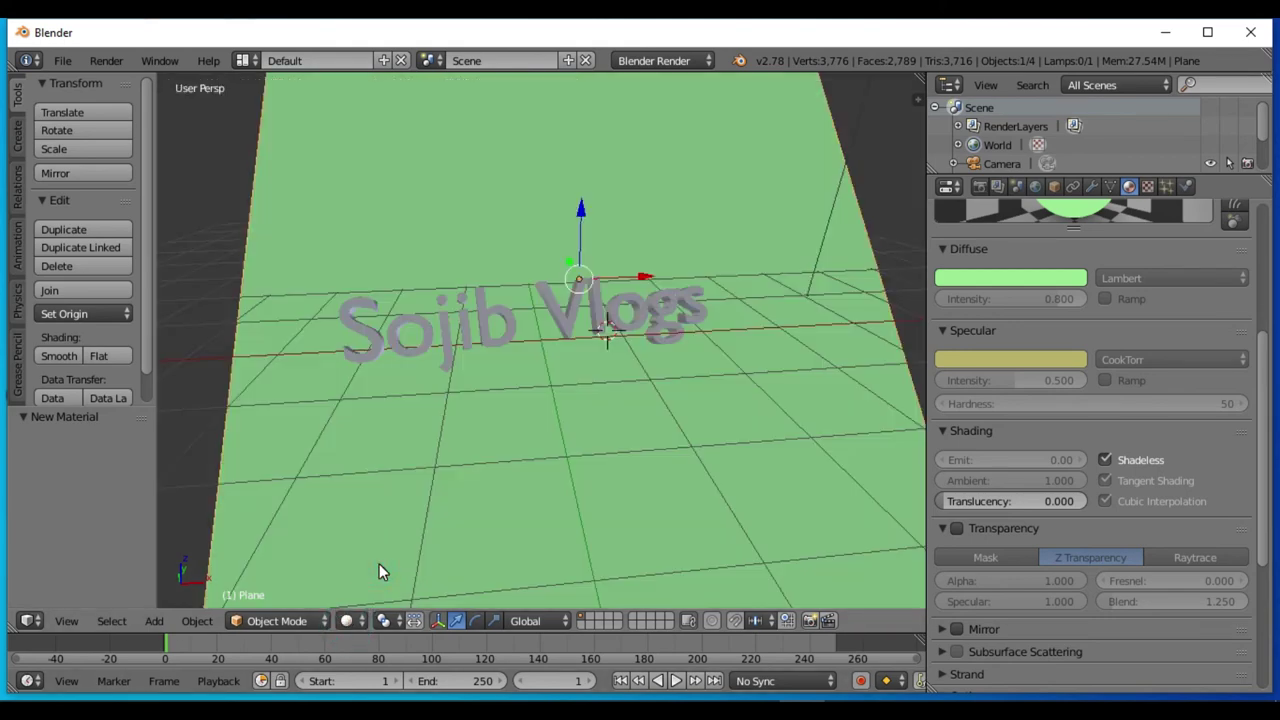
- From the camera view, rotate the green backdrop plane about 24.4° around Z
{"action": "key", "text": "KP_0"}
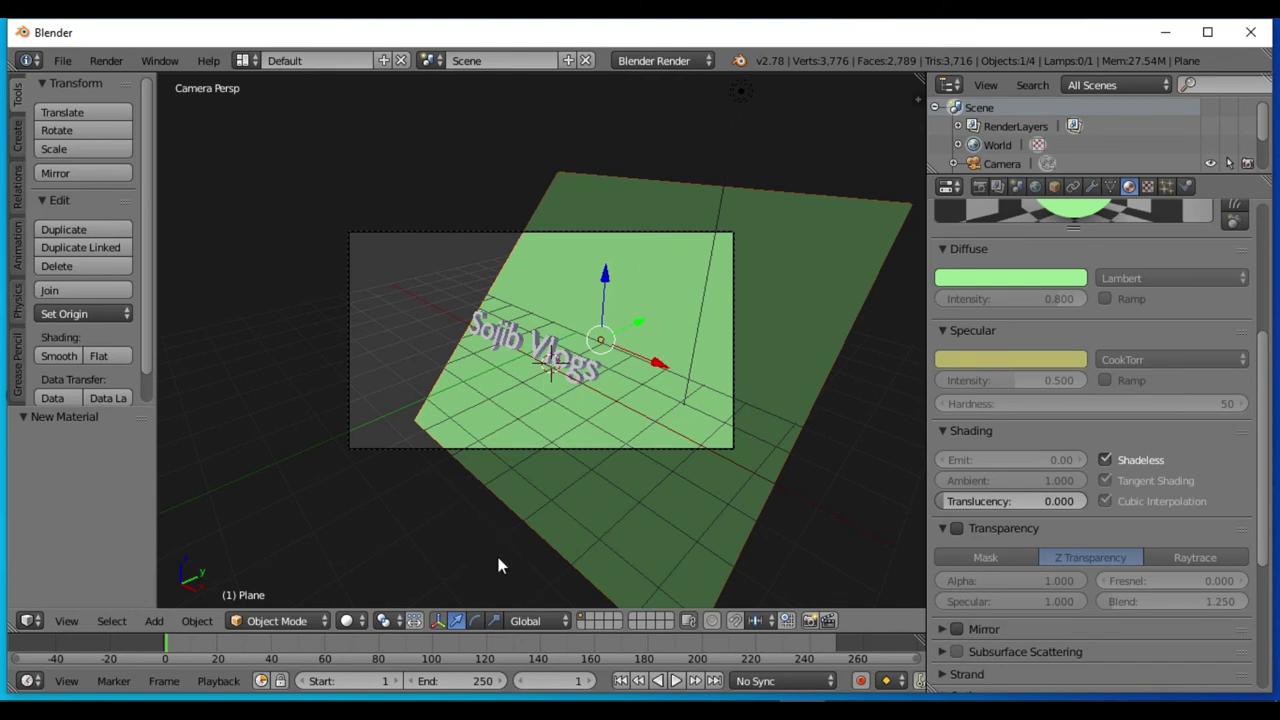
{"action": "left_click", "coordinate": [476, 621]}
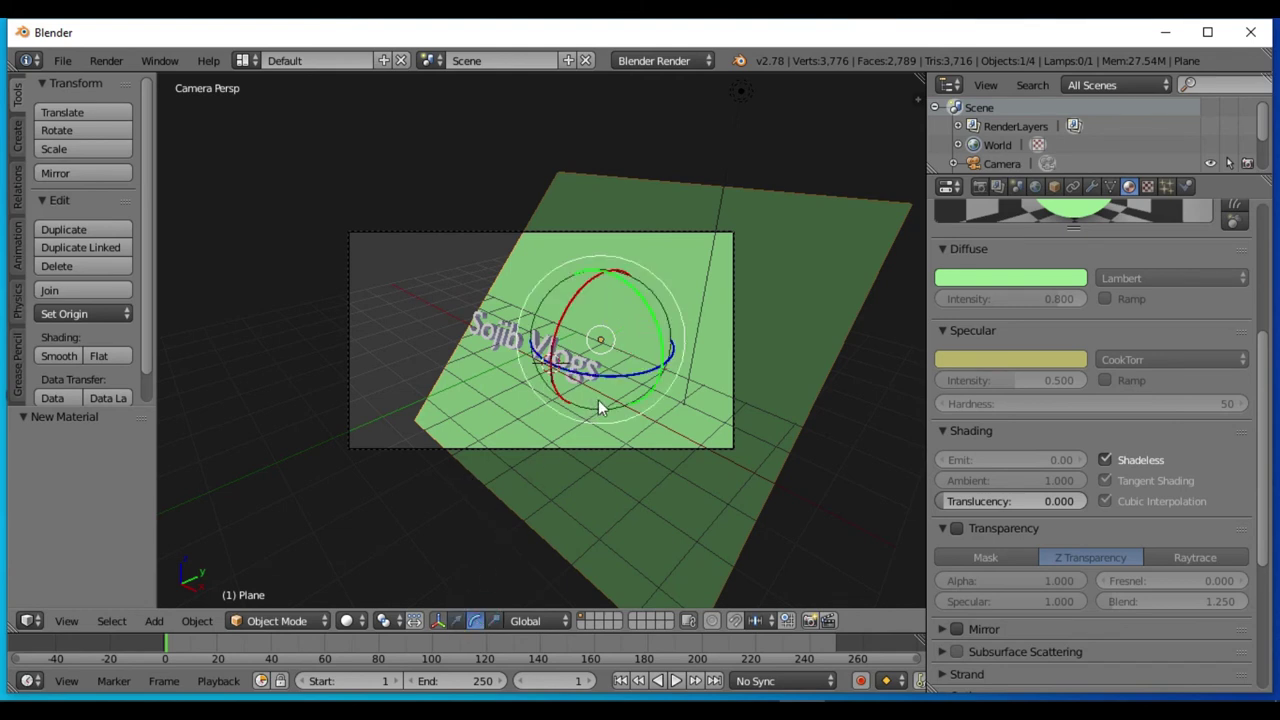
{"action": "left_click_drag", "start_coordinate": [616, 372], "coordinate": [637, 375]}
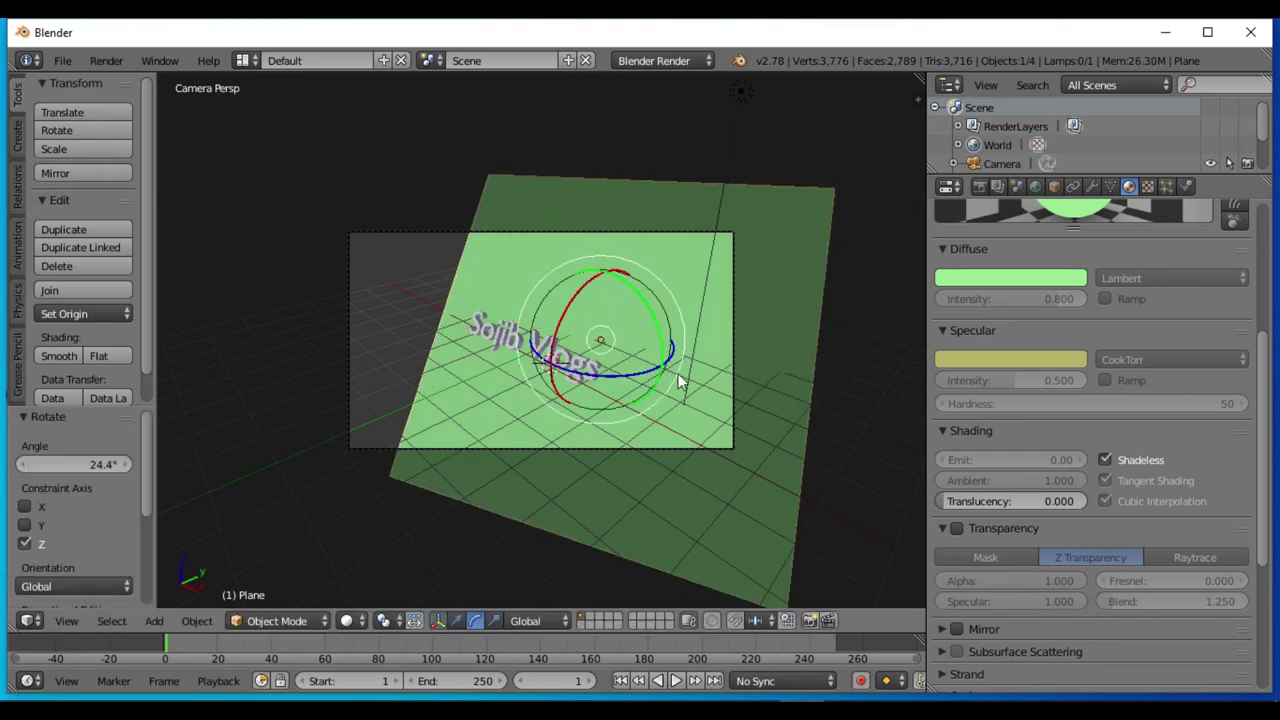
- Move the plane to X -3.251 and scale it by 1.734, then leave camera view
{"action": "left_click", "coordinate": [457, 620]}
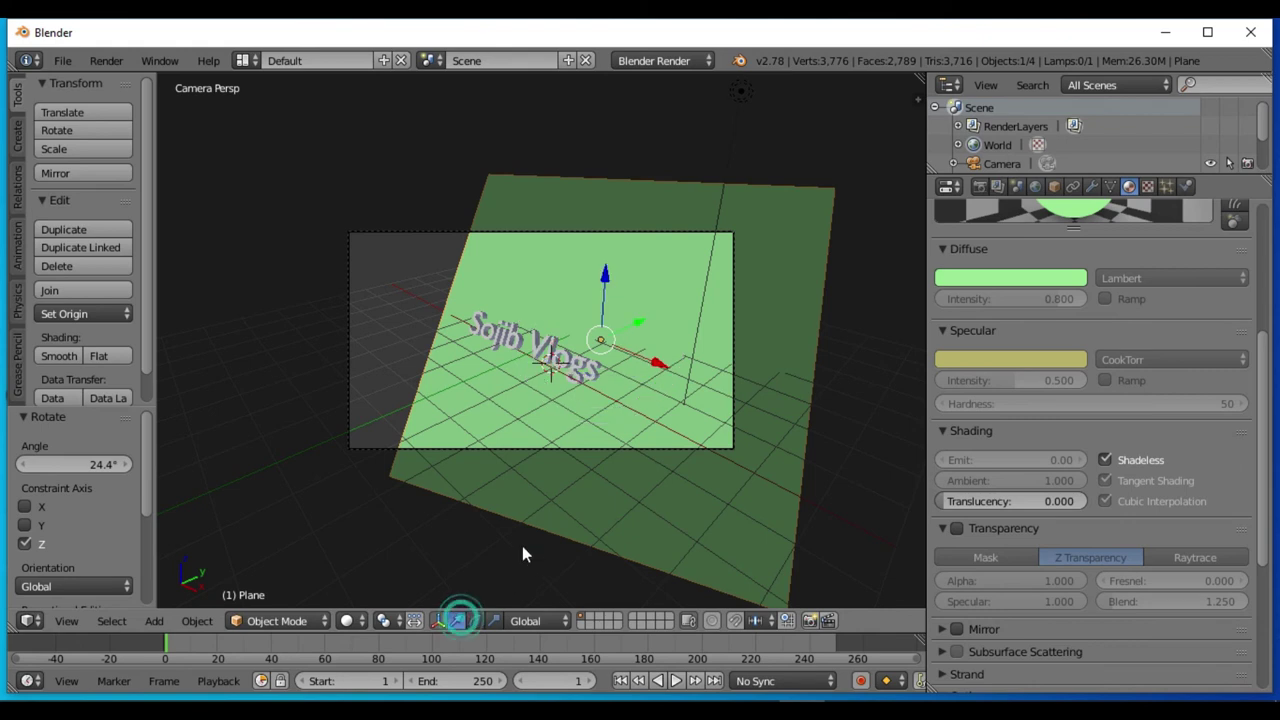
{"action": "left_click_drag", "start_coordinate": [624, 347], "coordinate": [522, 355]}
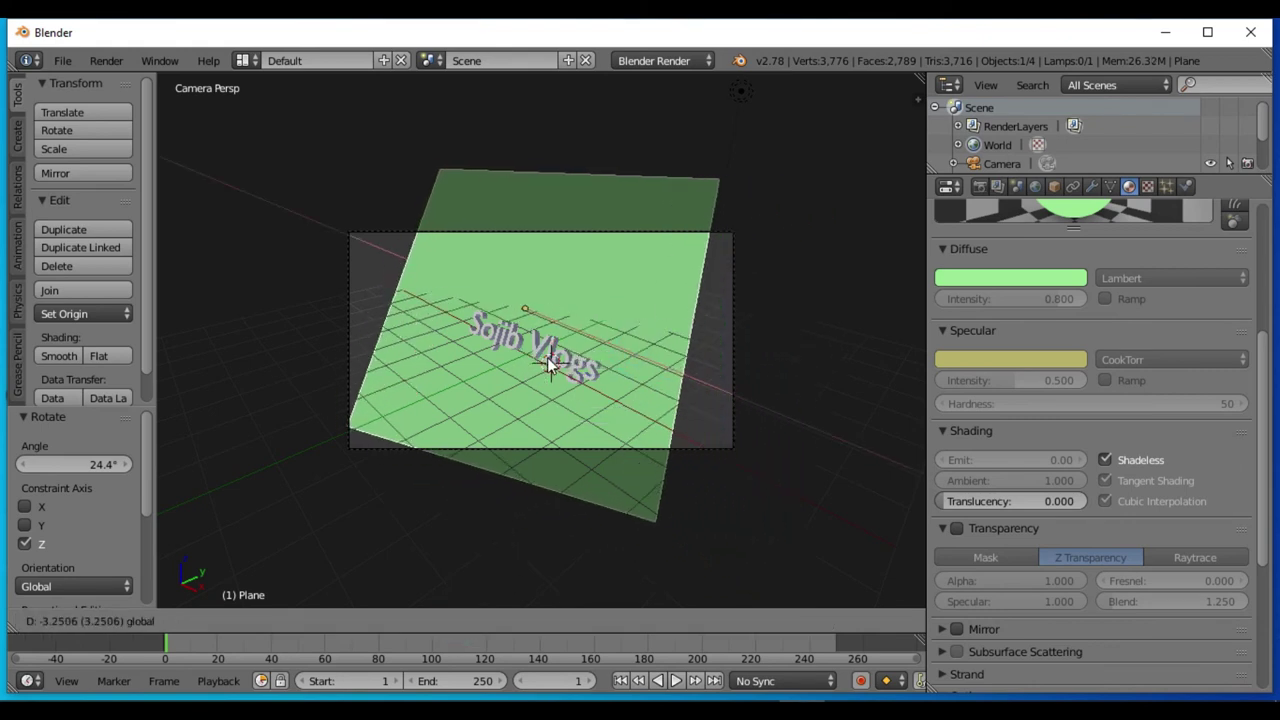
{"action": "left_click_drag", "start_coordinate": [522, 355], "coordinate": [547, 357]}
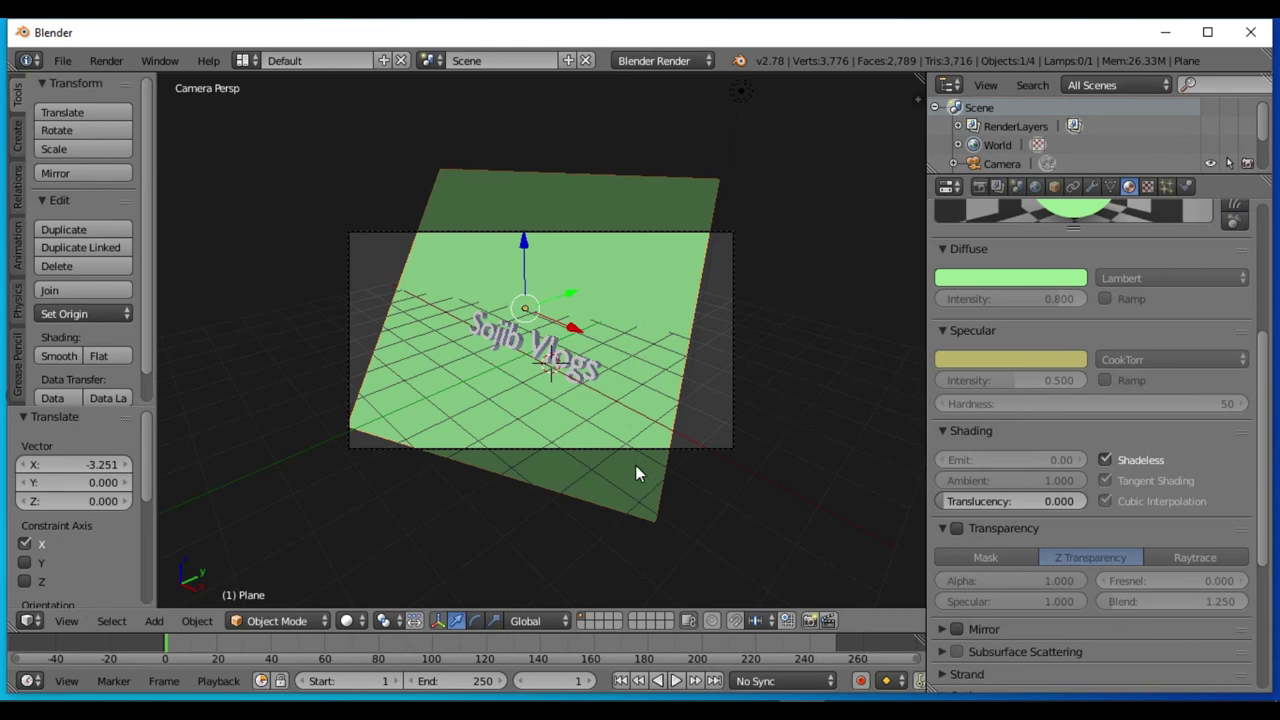
{"action": "key", "text": "s"}
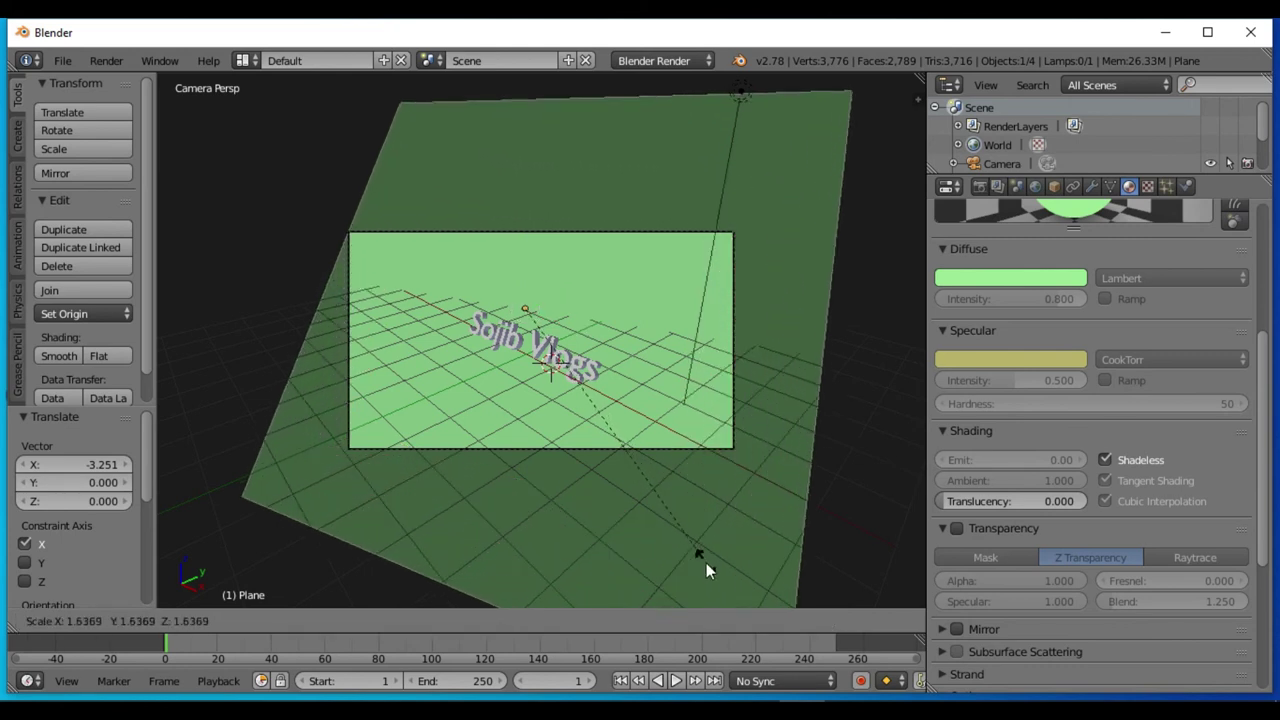
{"action": "left_click", "coordinate": [715, 577]}
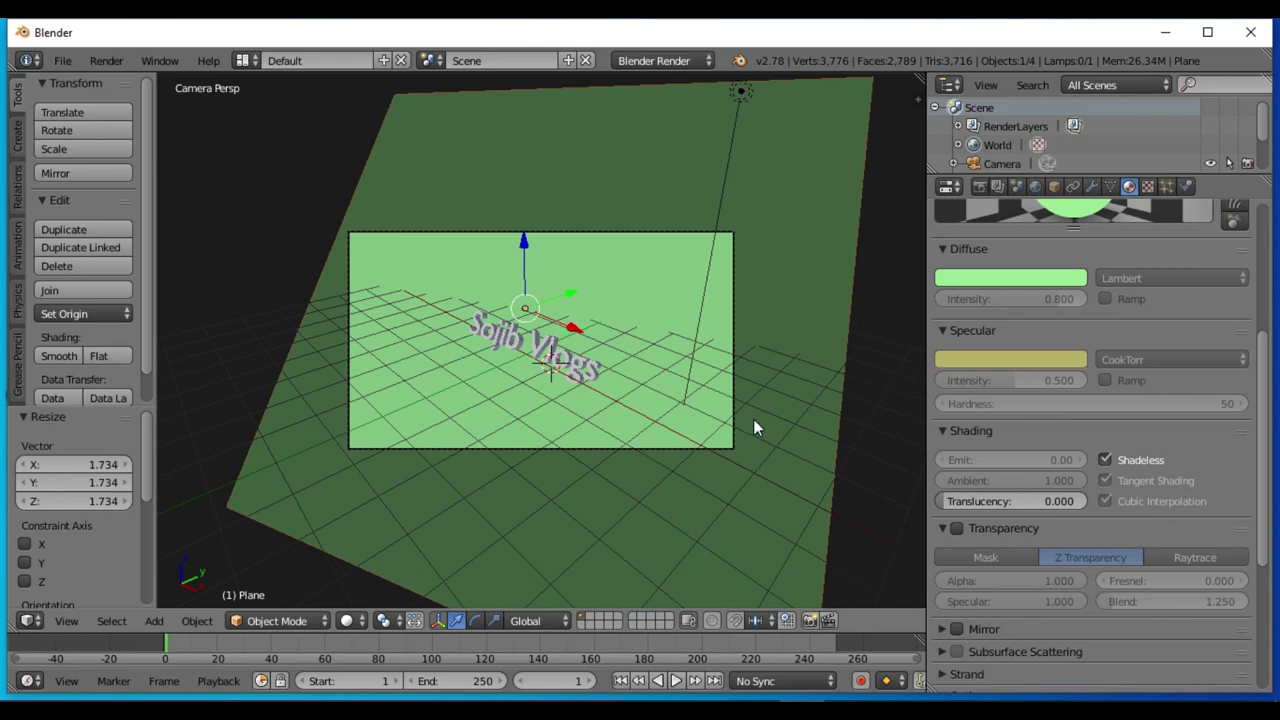
{"action": "key", "text": "KP_0"}
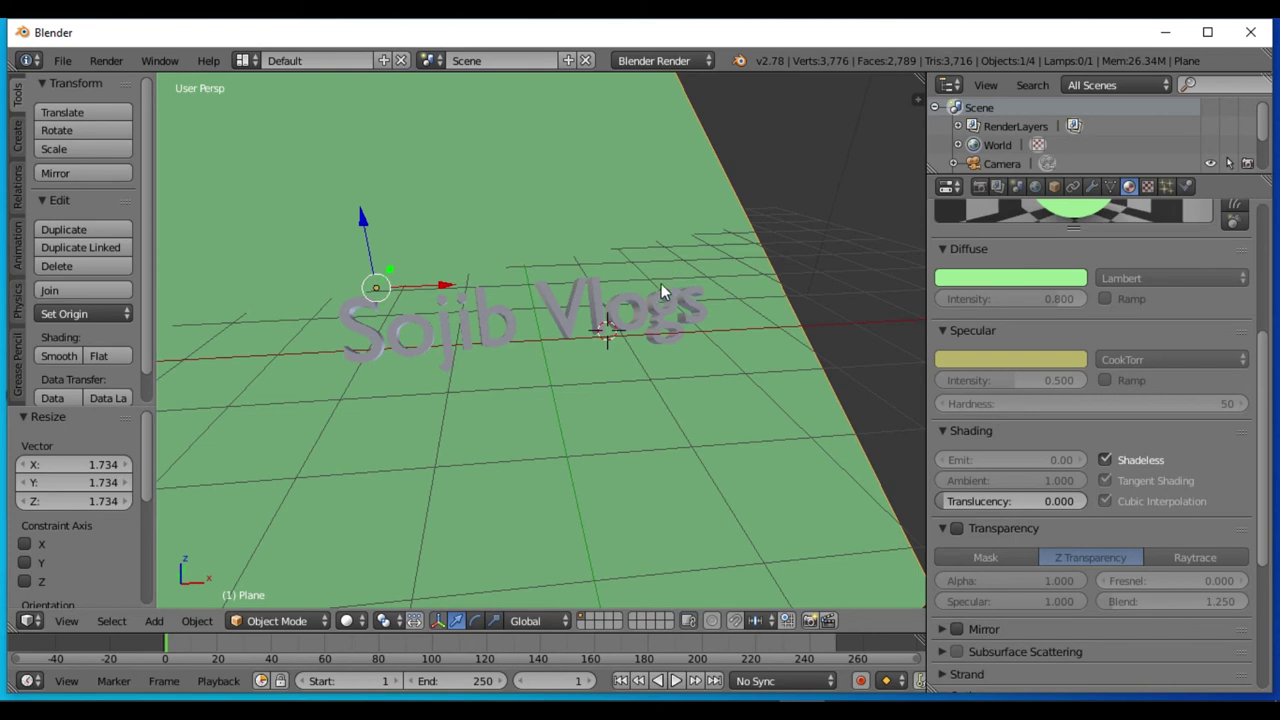
- Raise the Sojib Vlogs text 0.184 on Z, move it to X -0.569, and return to camera view
{"action": "right_click", "coordinate": [429, 338]}
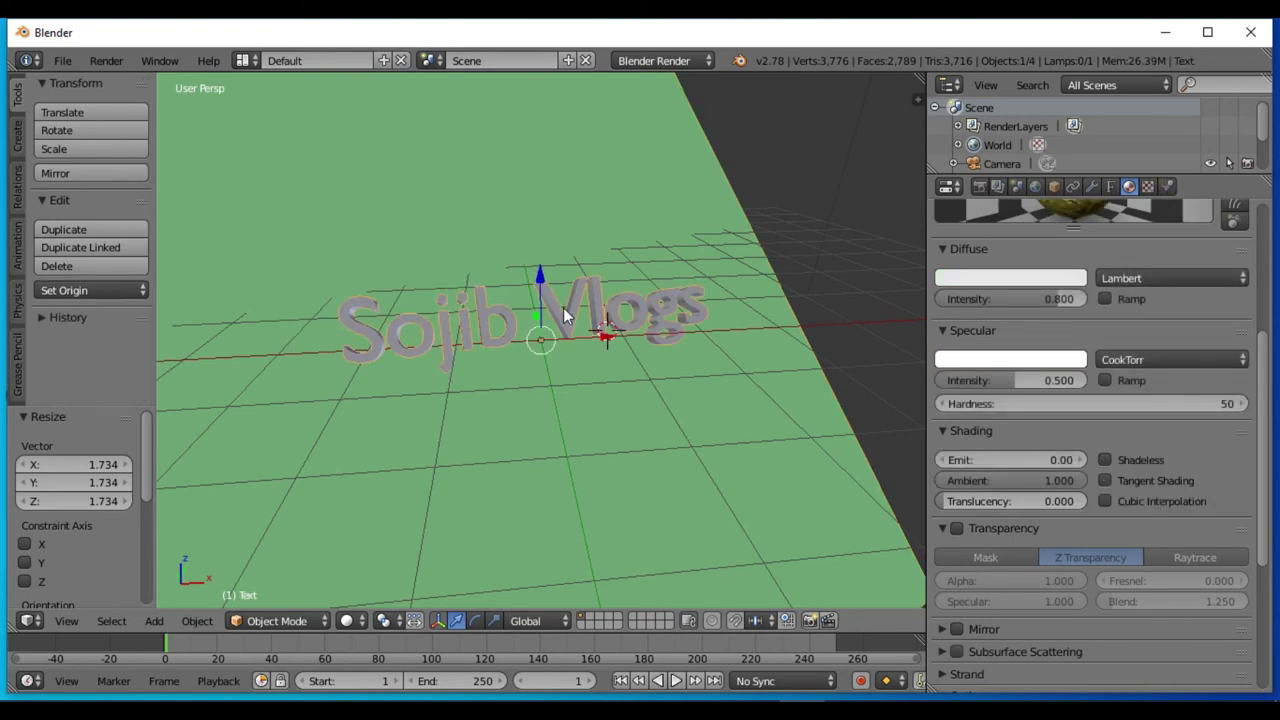
{"action": "left_click_drag", "start_coordinate": [540, 276], "coordinate": [546, 262]}
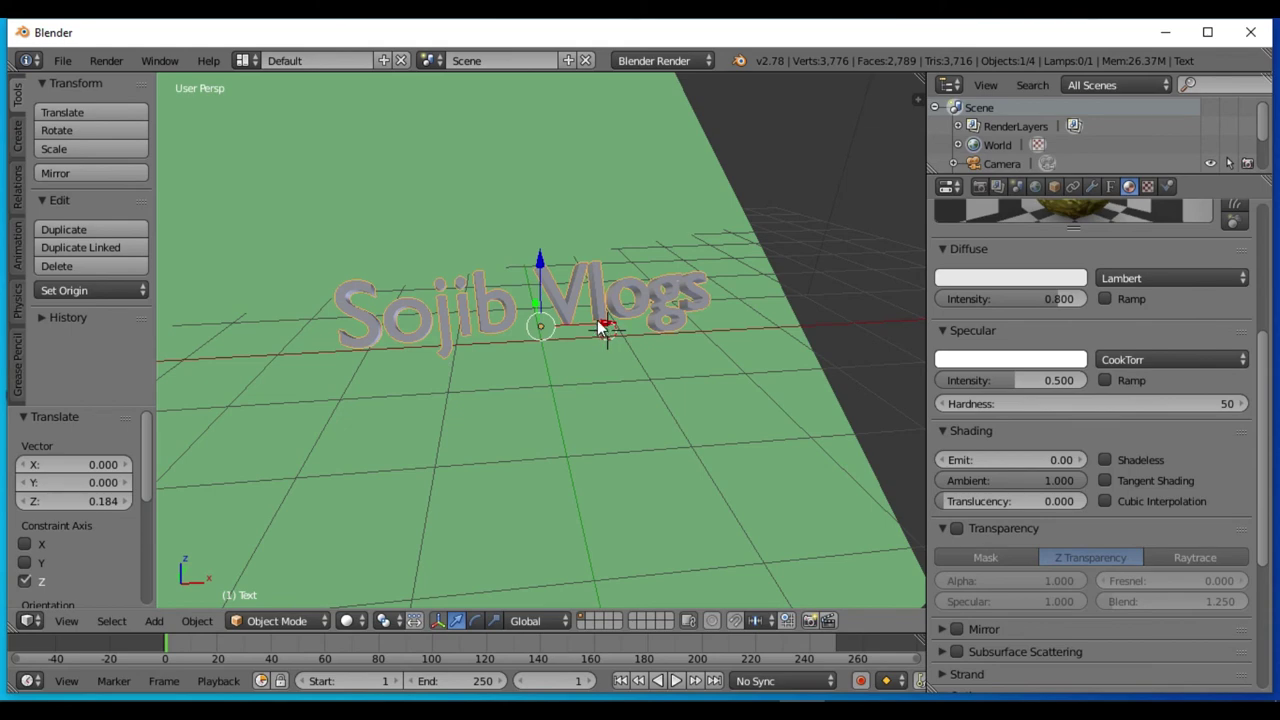
{"action": "key", "text": "g"}
{"action": "key", "text": "x"}
{"action": "left_click", "coordinate": [548, 321]}
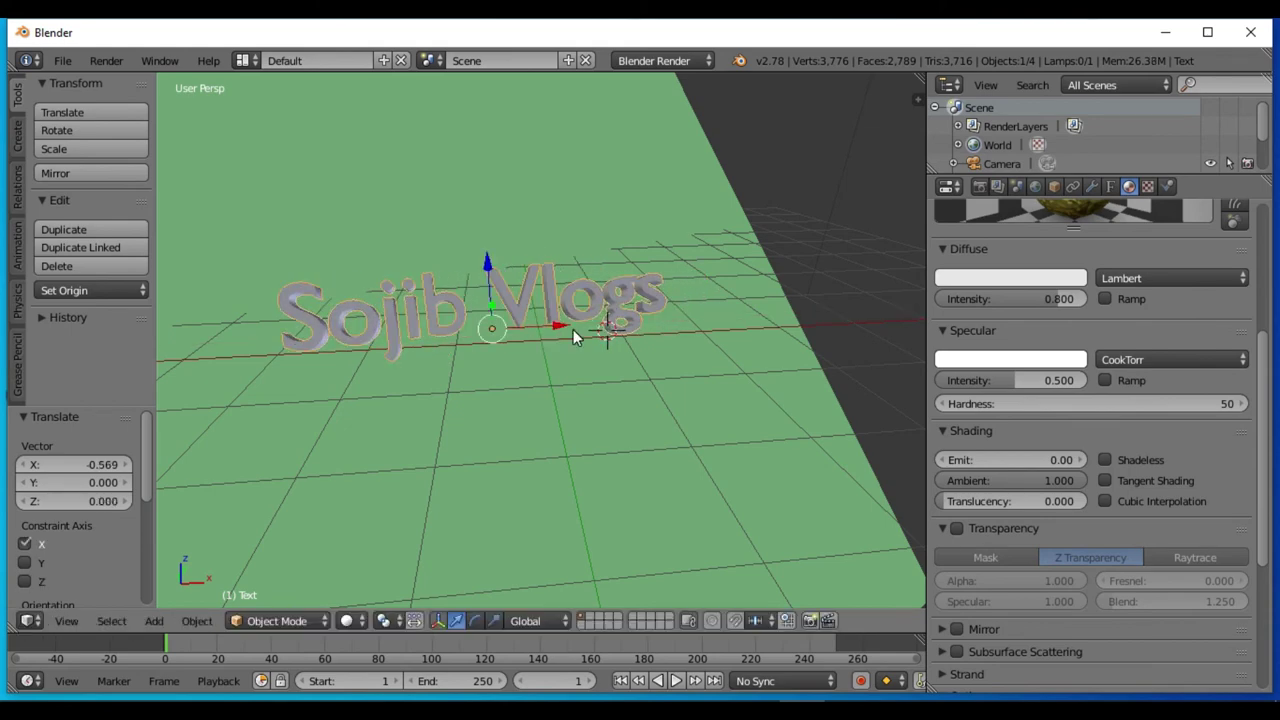
{"action": "key", "text": "KP_0"}
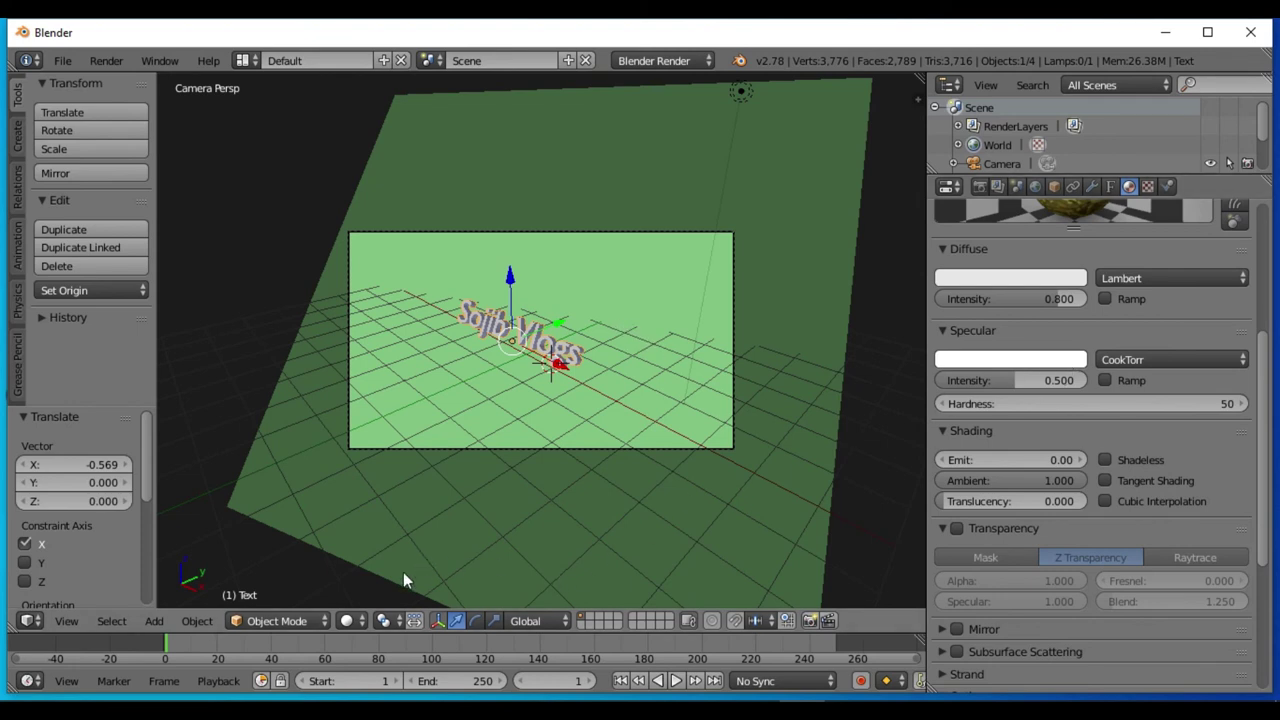
- Switch the camera view to Rendered shading to preview the gold lettering on green
{"action": "left_click", "coordinate": [354, 618]}
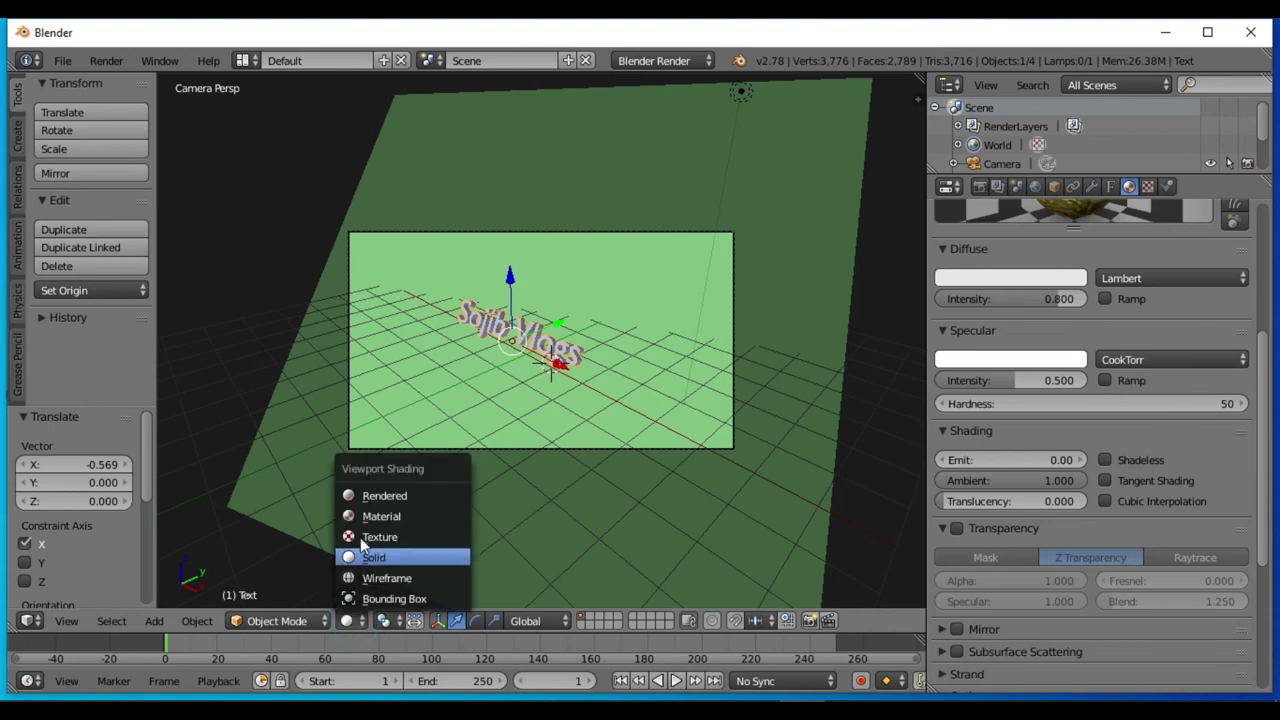
{"action": "left_click", "coordinate": [374, 493]}
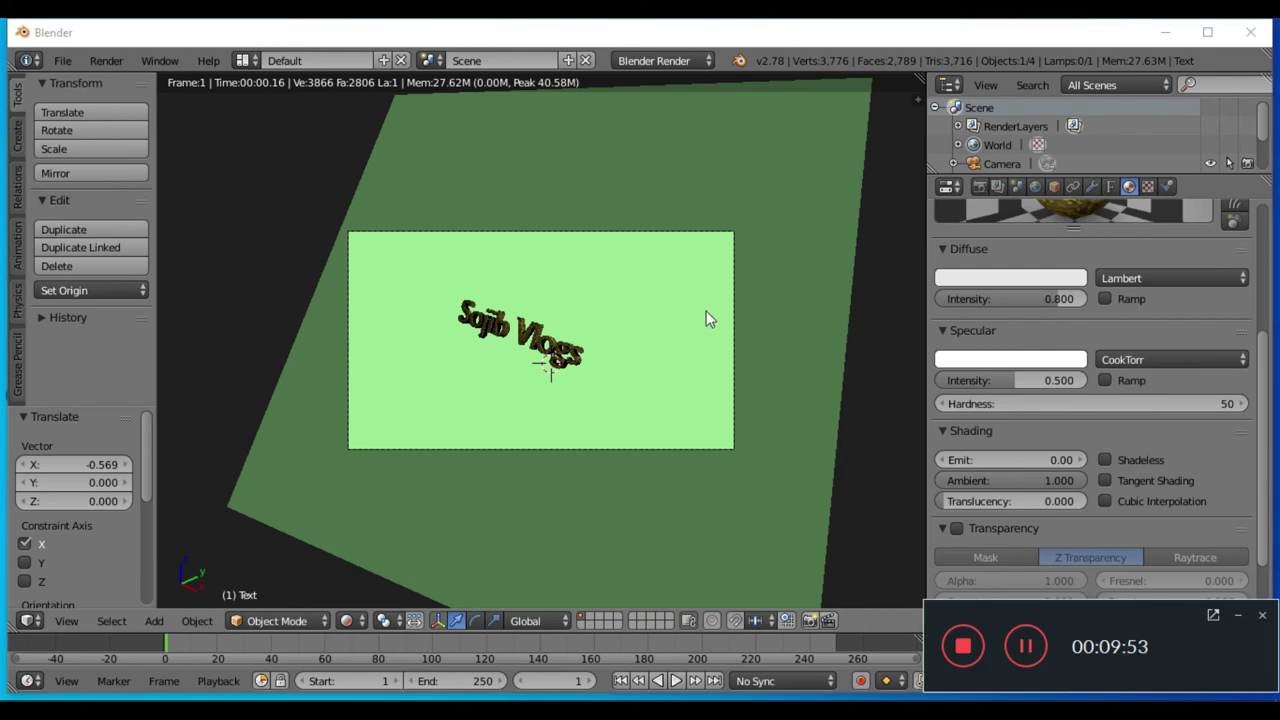
{"action": "left_click", "coordinate": [1239, 617]}
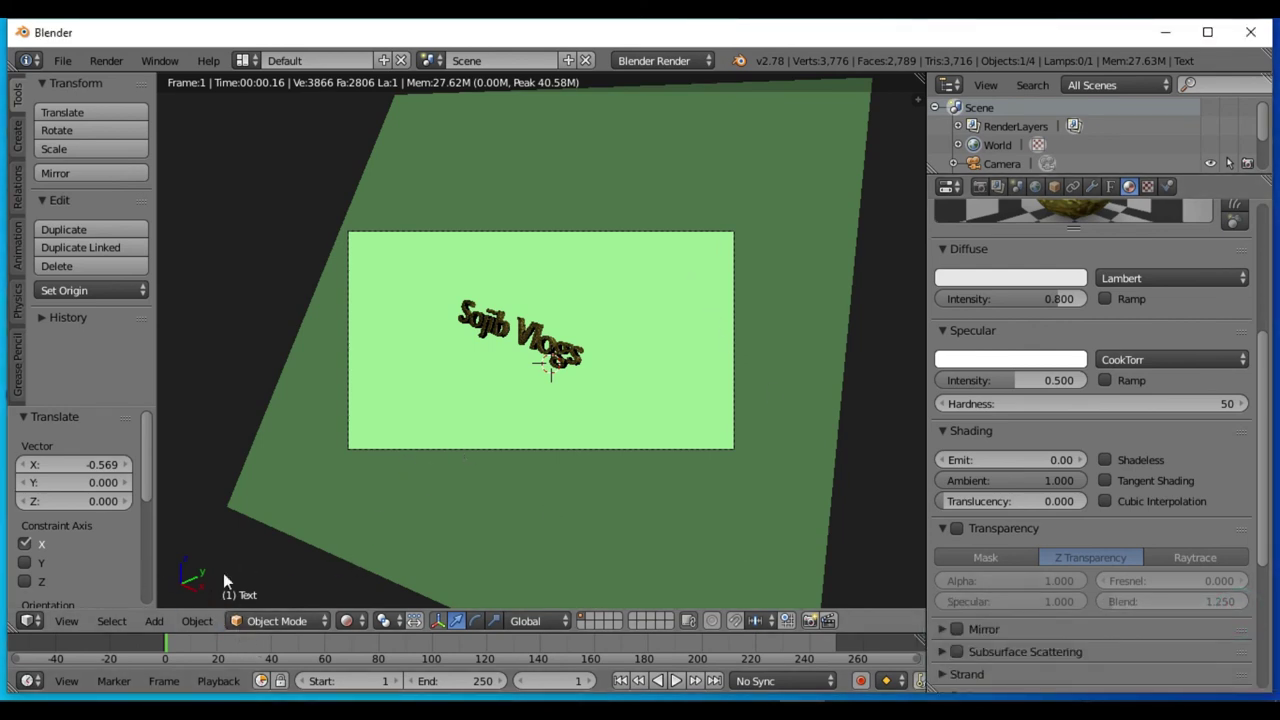
- Start rendering the animation frames from the Render properties
{"action": "left_click", "coordinate": [980, 187]}
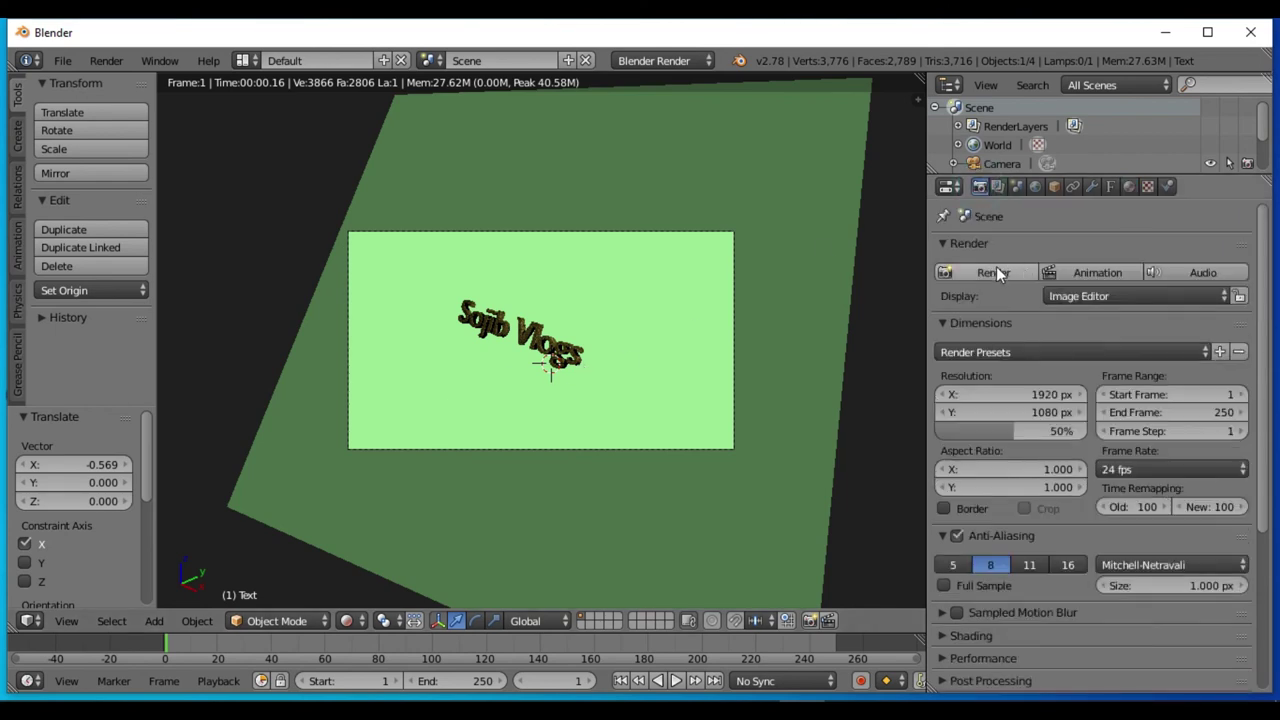
{"action": "left_click", "coordinate": [1061, 270]}
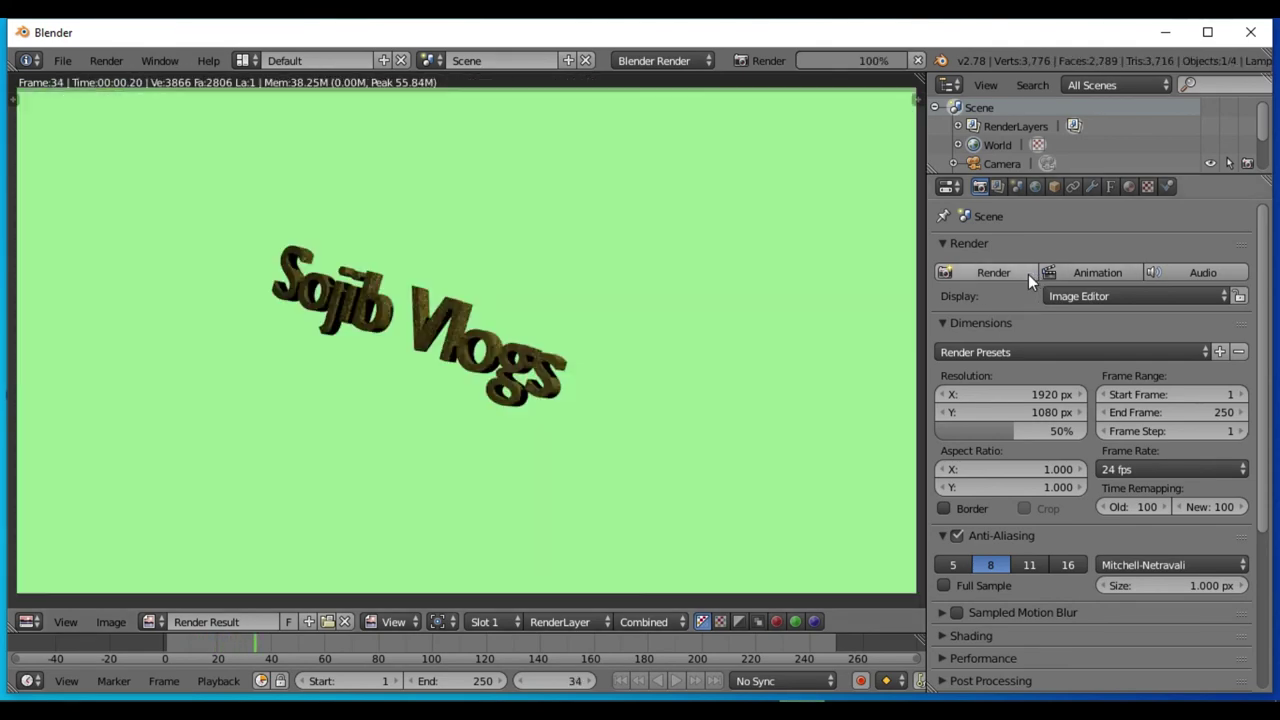
{"action": "left_click", "coordinate": [1017, 273]}
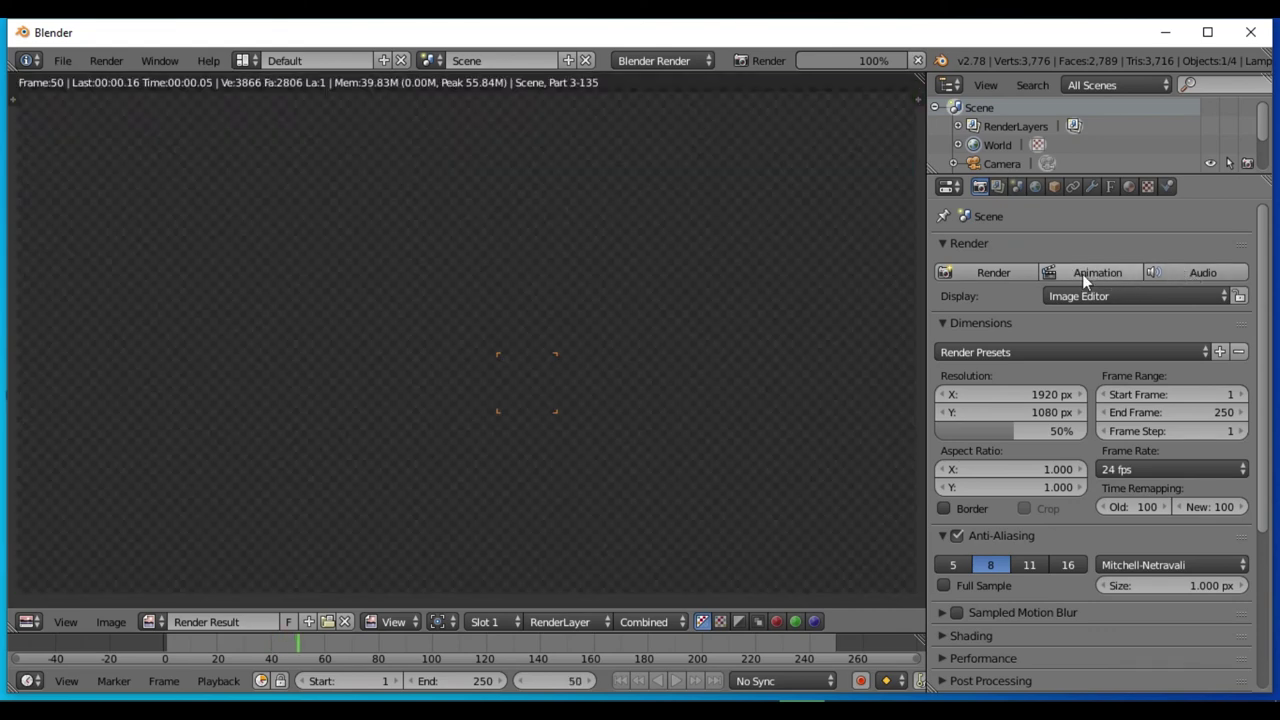
{"action": "left_click", "coordinate": [1080, 272]}
{"action": "left_click", "coordinate": [1079, 272]}
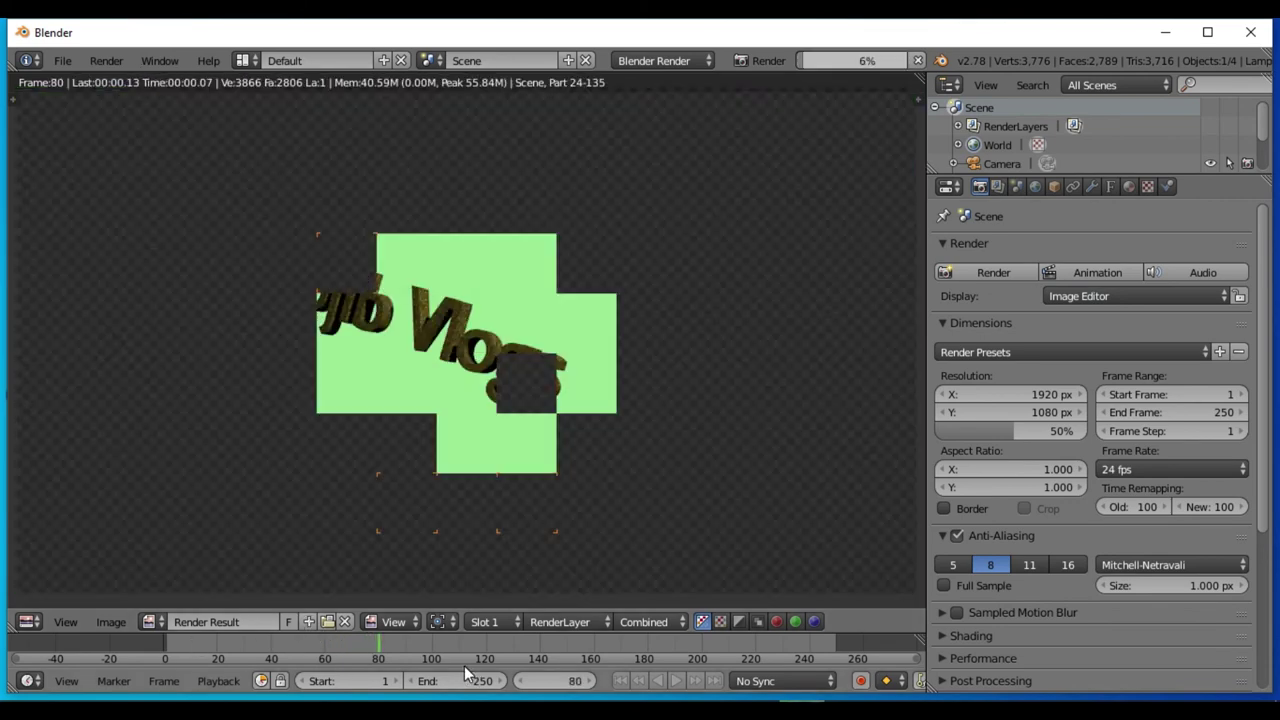
{"action": "key", "text": "space"}
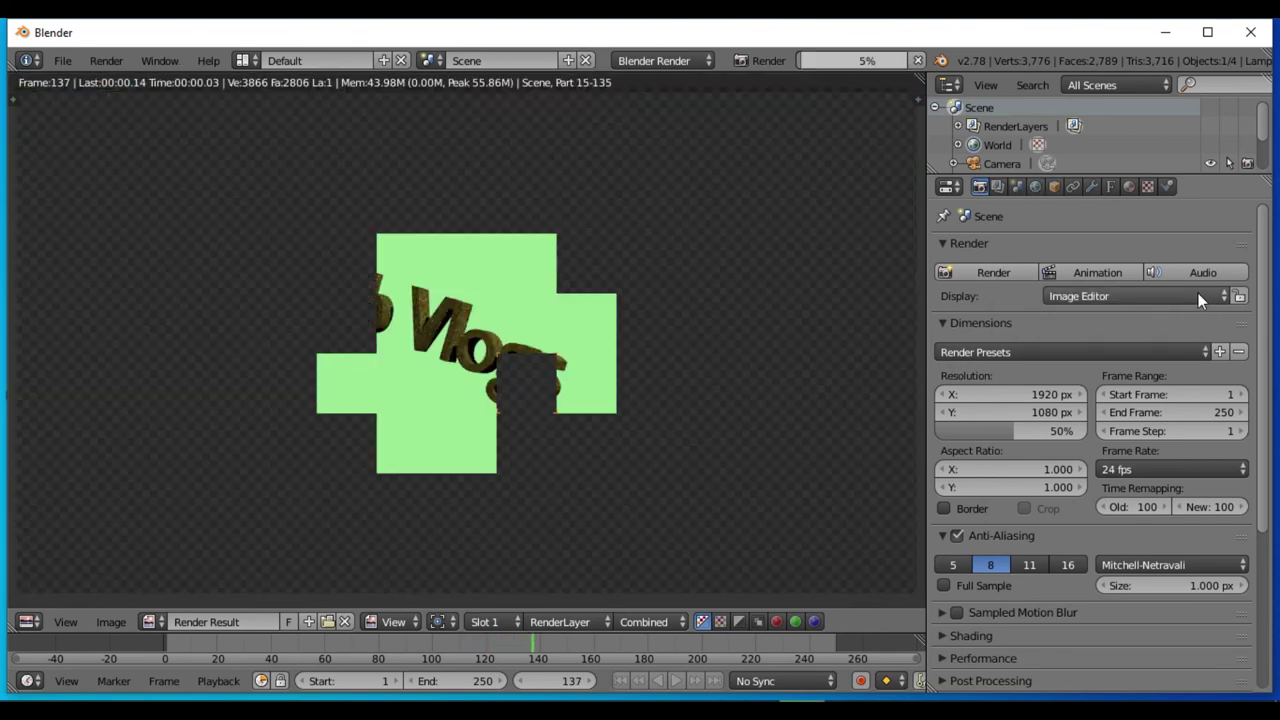
- Check the render display location options, leaving them unchanged
{"action": "left_click", "coordinate": [1198, 293]}
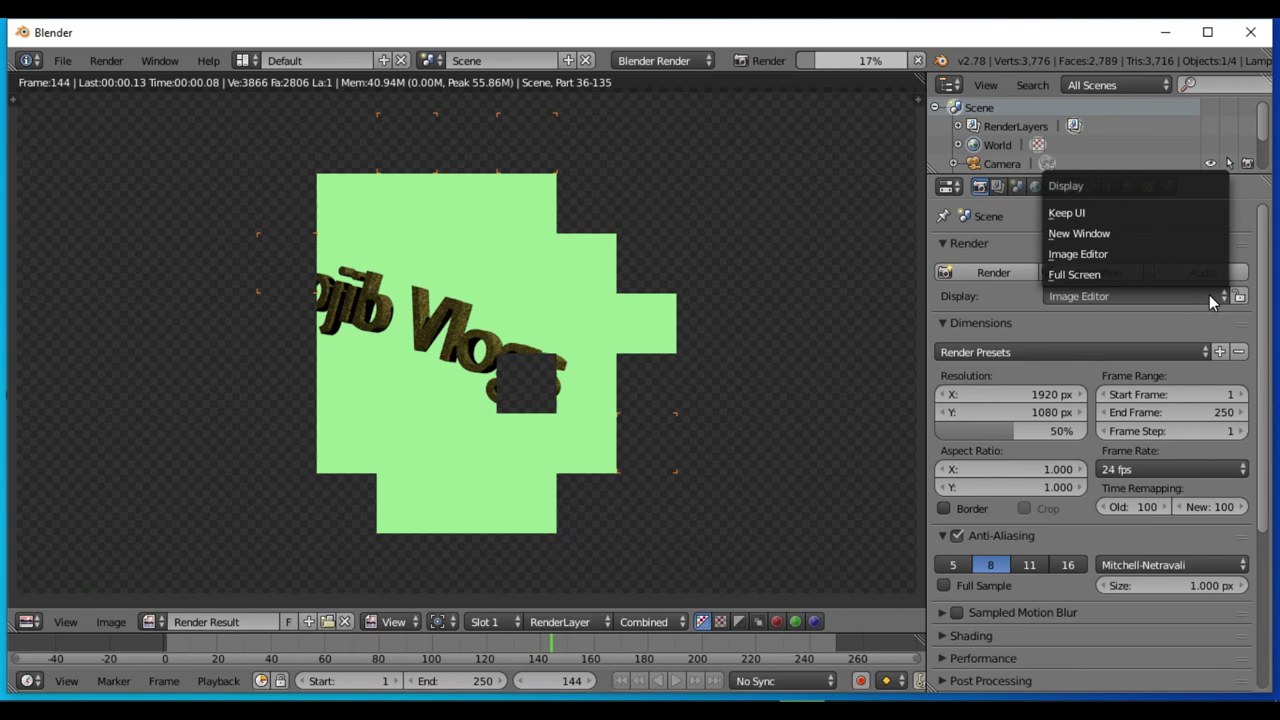
{"action": "left_click", "coordinate": [1209, 295]}
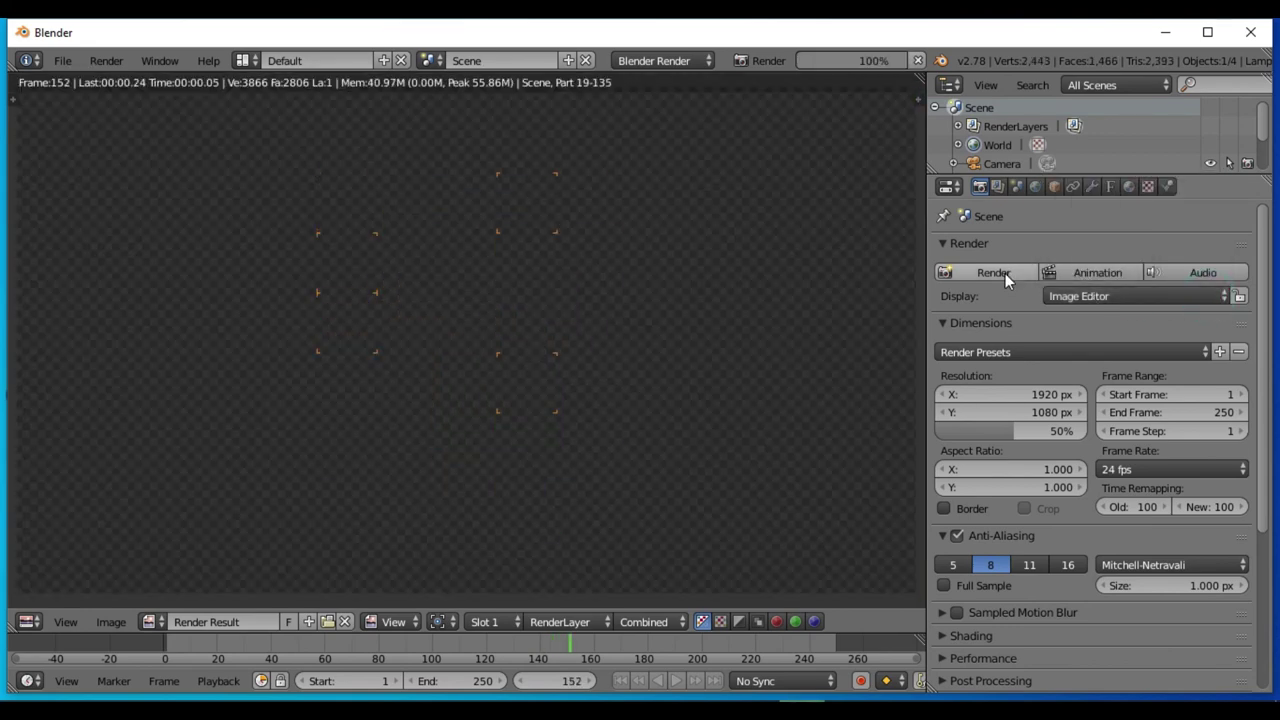
{"action": "left_click", "coordinate": [1005, 276]}
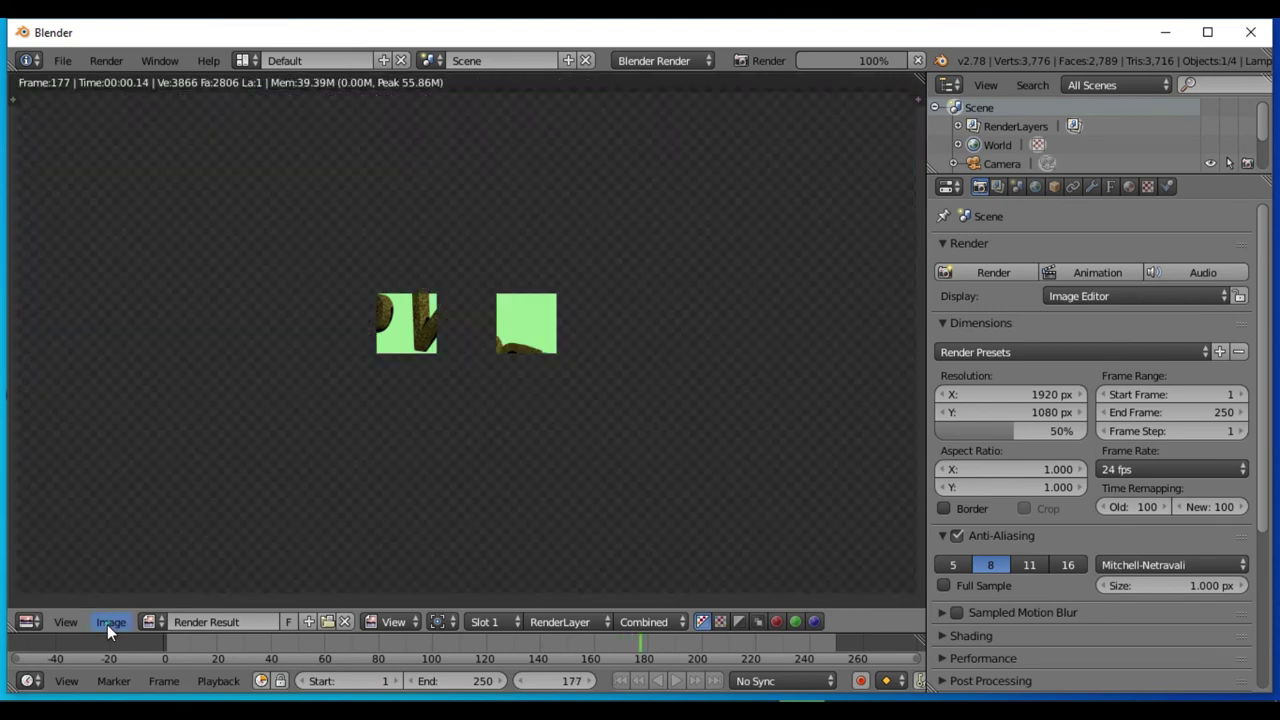
- Choose Image > Save As Image for the finished render
{"action": "left_click", "coordinate": [109, 622]}
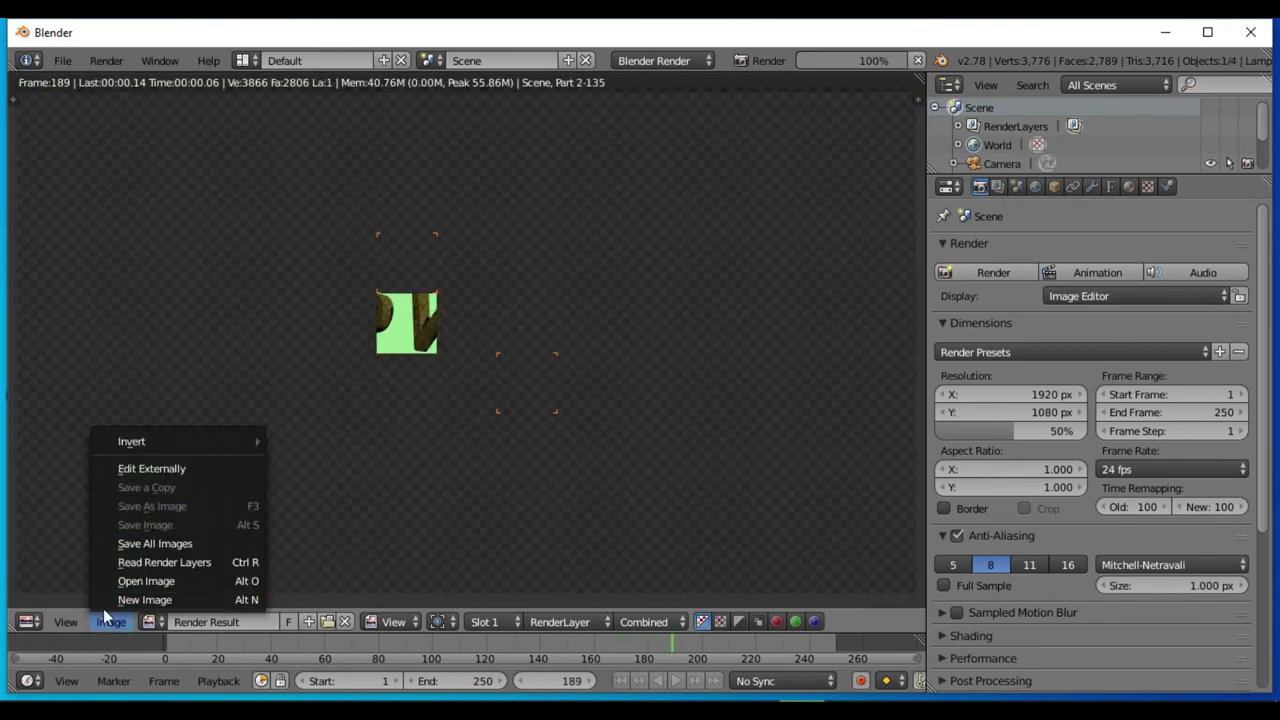
{"action": "left_click", "coordinate": [65, 622]}
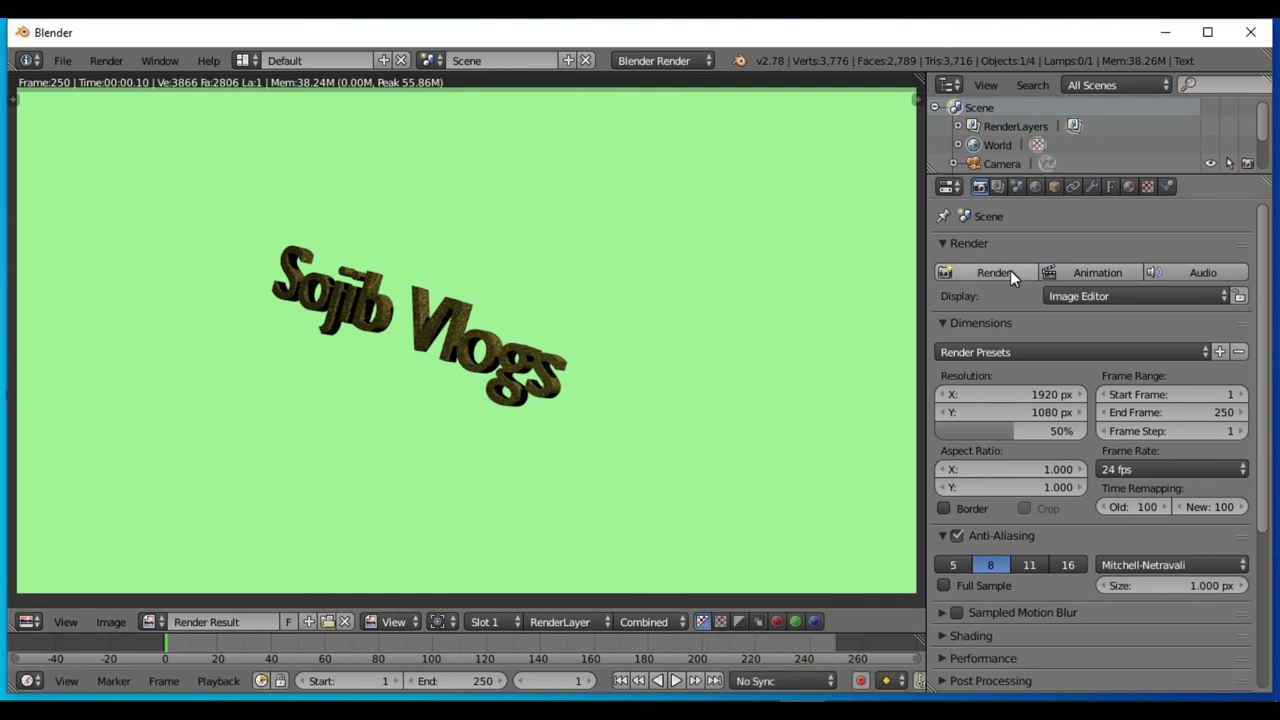
{"action": "left_click", "coordinate": [115, 623]}
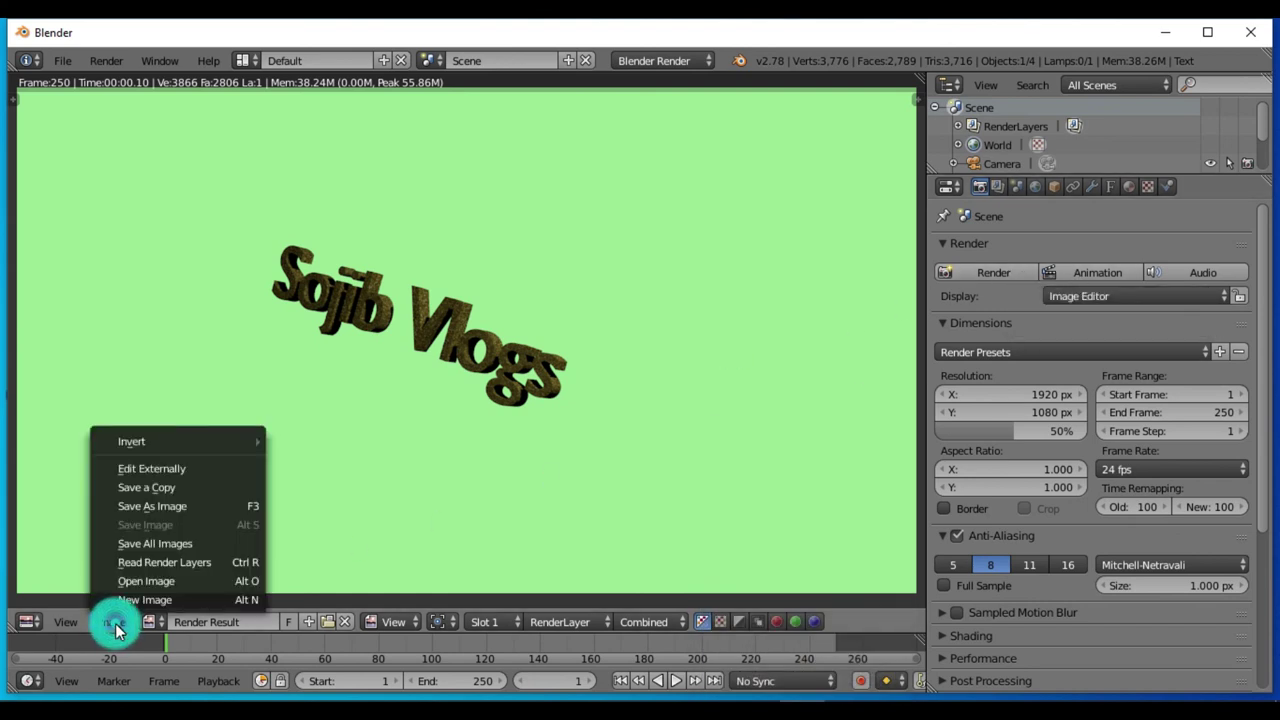
{"action": "left_click", "coordinate": [173, 508]}
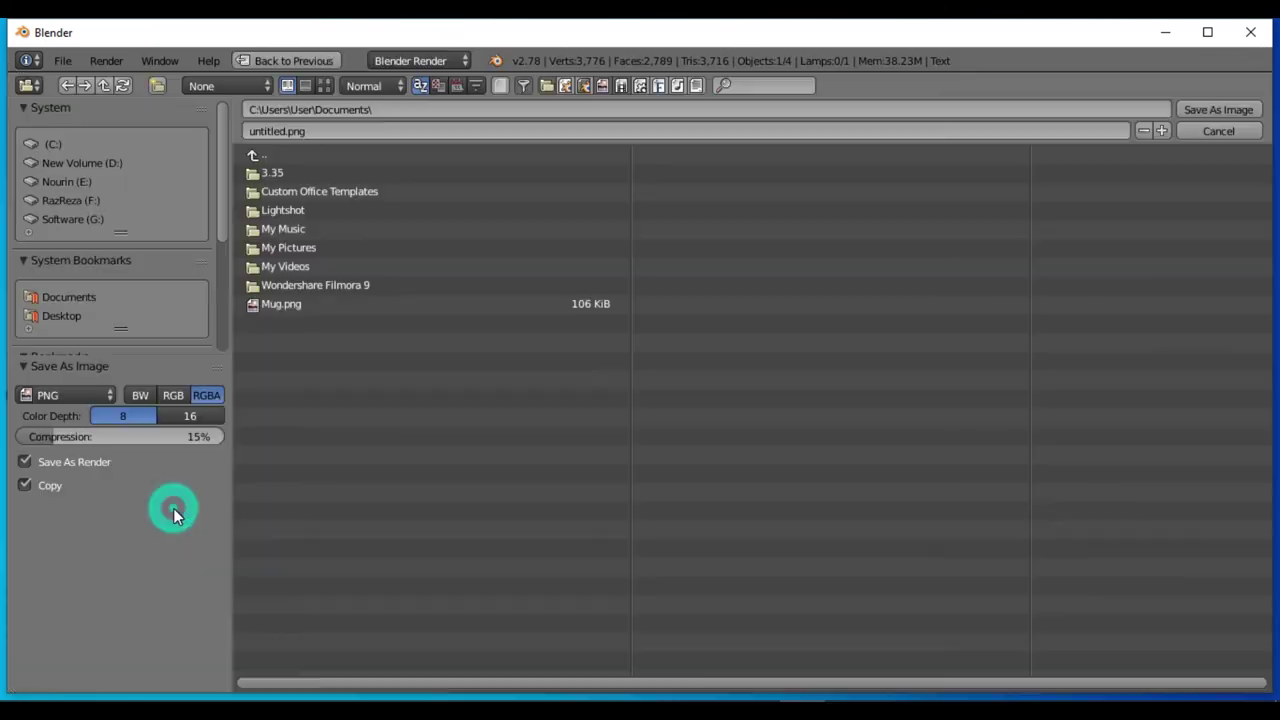
- Name the file 'sojib Vlogs.png' and browse to the Desktop's Sojib Vlog vdo folder
{"action": "left_click", "coordinate": [287, 130]}
{"action": "type", "text": "sojib Vlogs"}
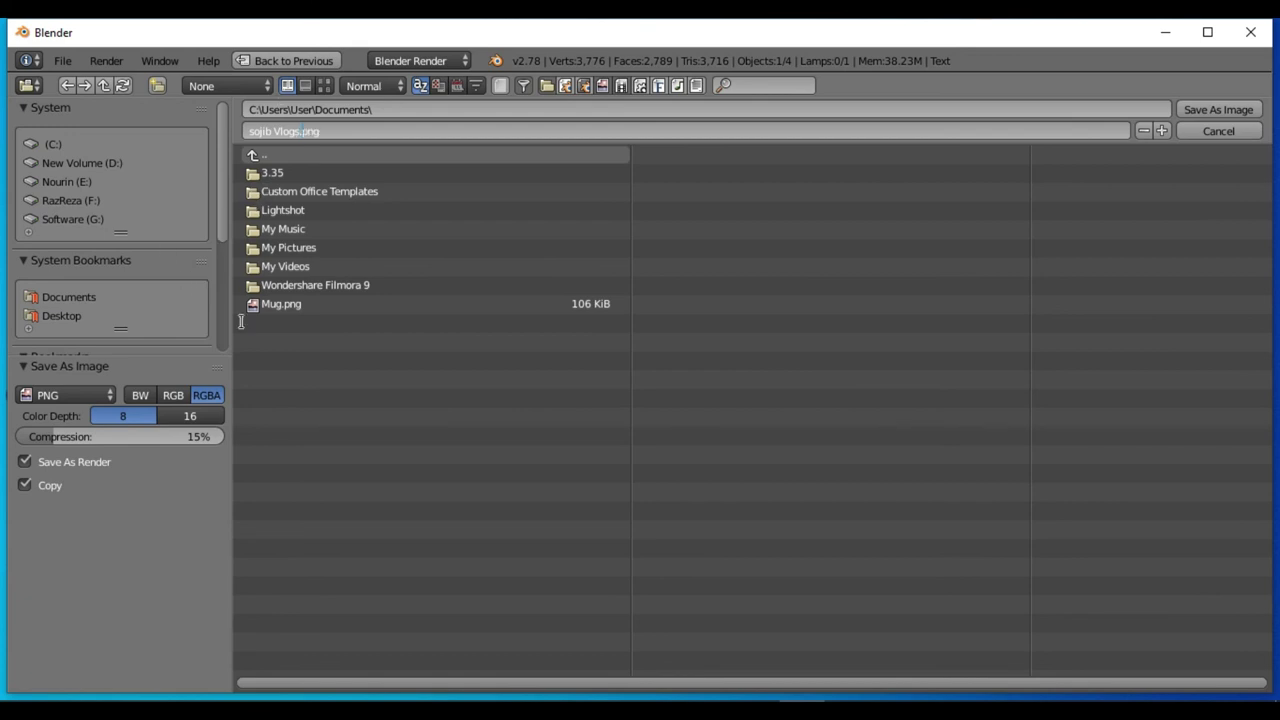
{"action": "left_click", "coordinate": [72, 318]}
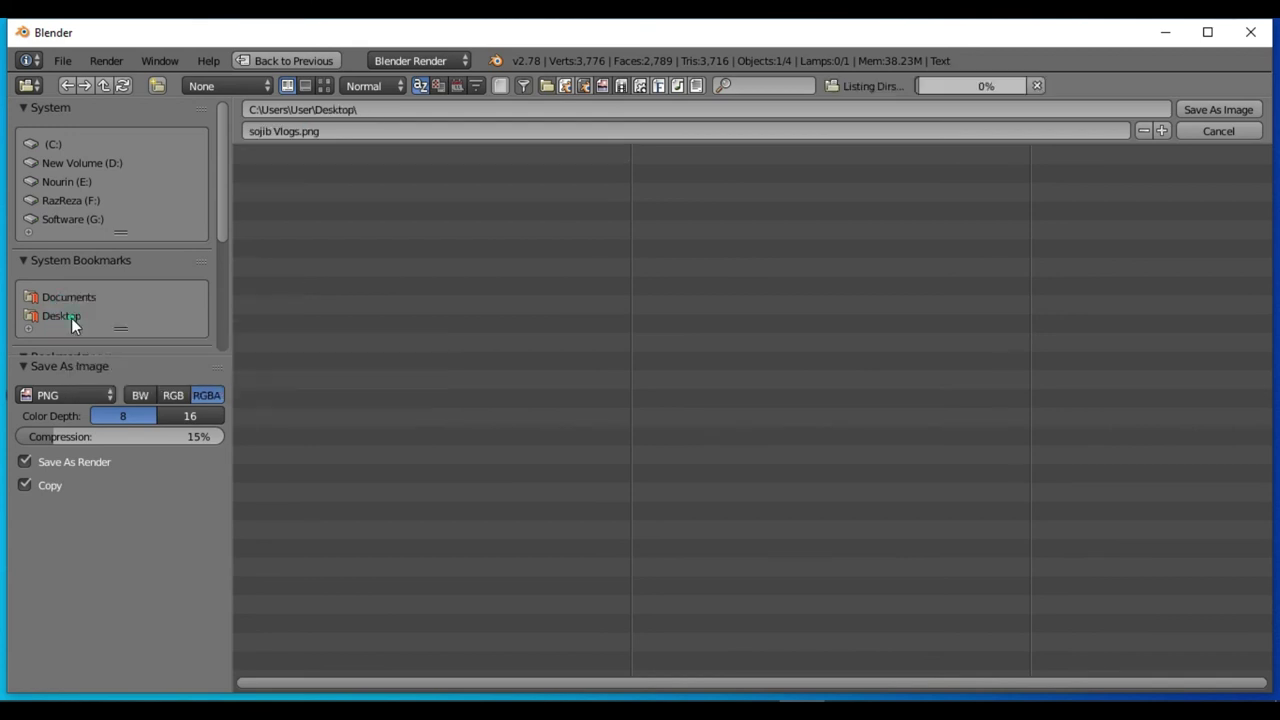
{"action": "left_click", "coordinate": [302, 269]}
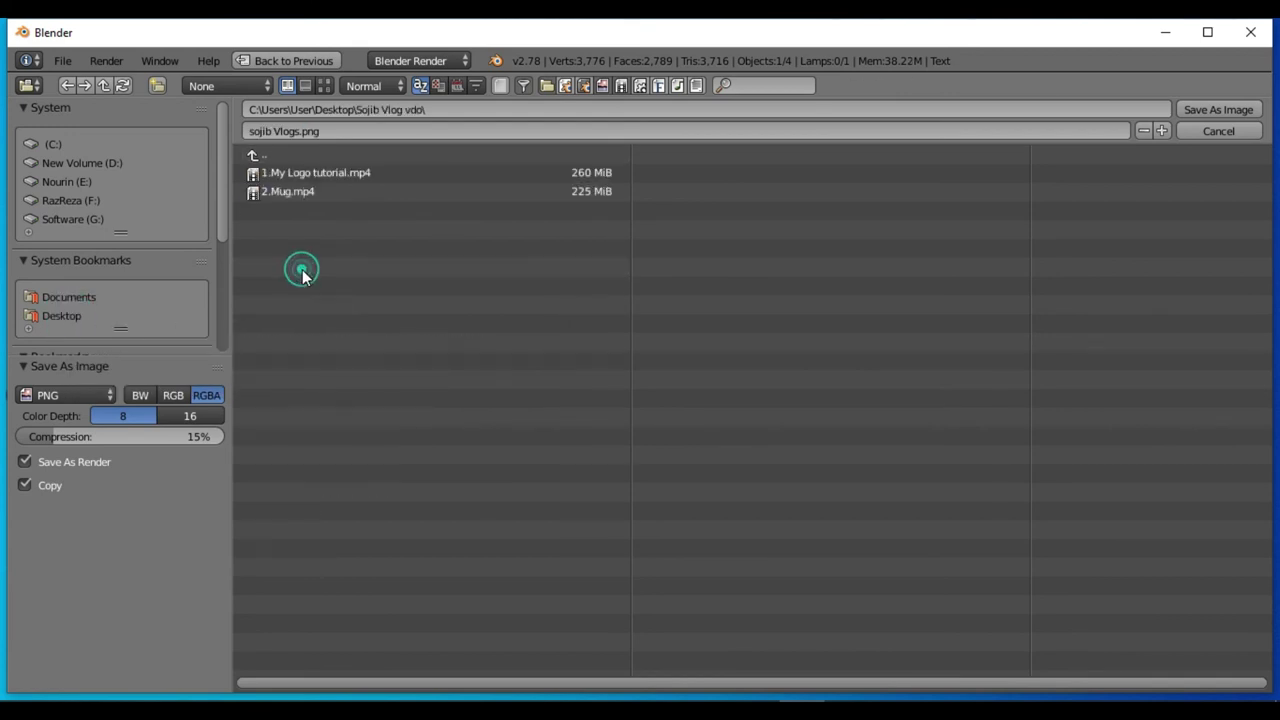
{"action": "left_click", "coordinate": [1201, 108]}
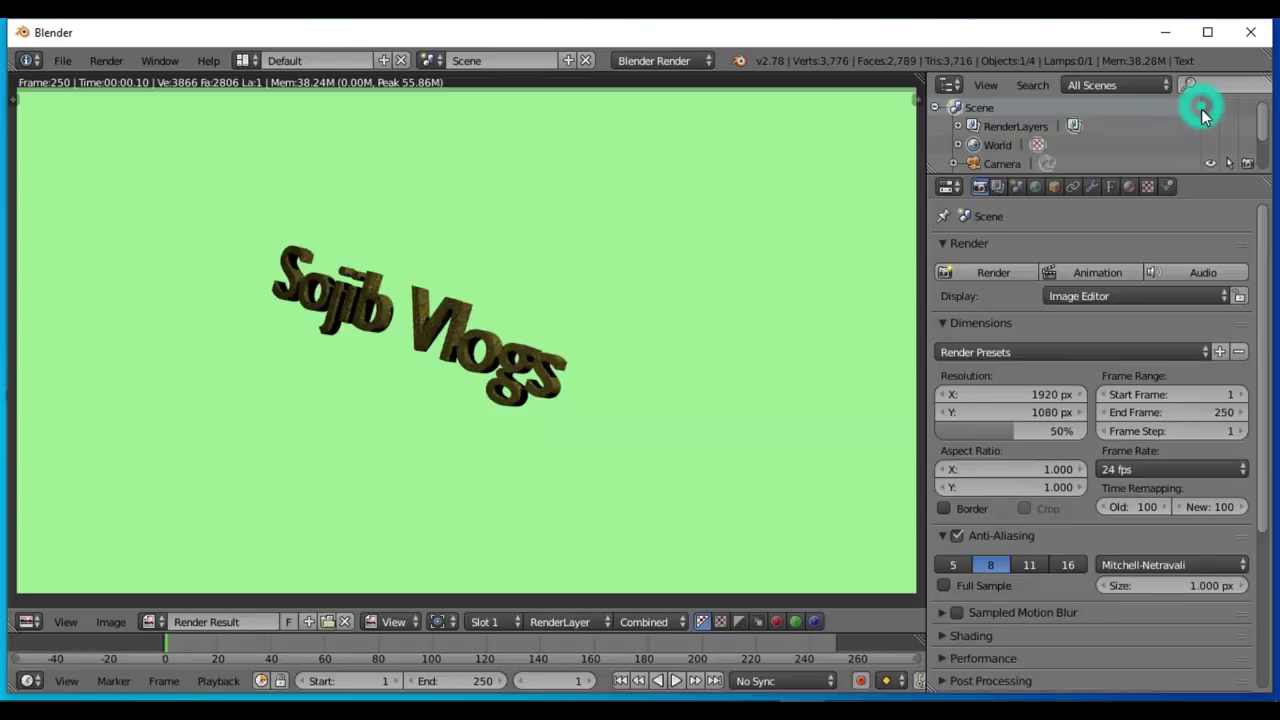